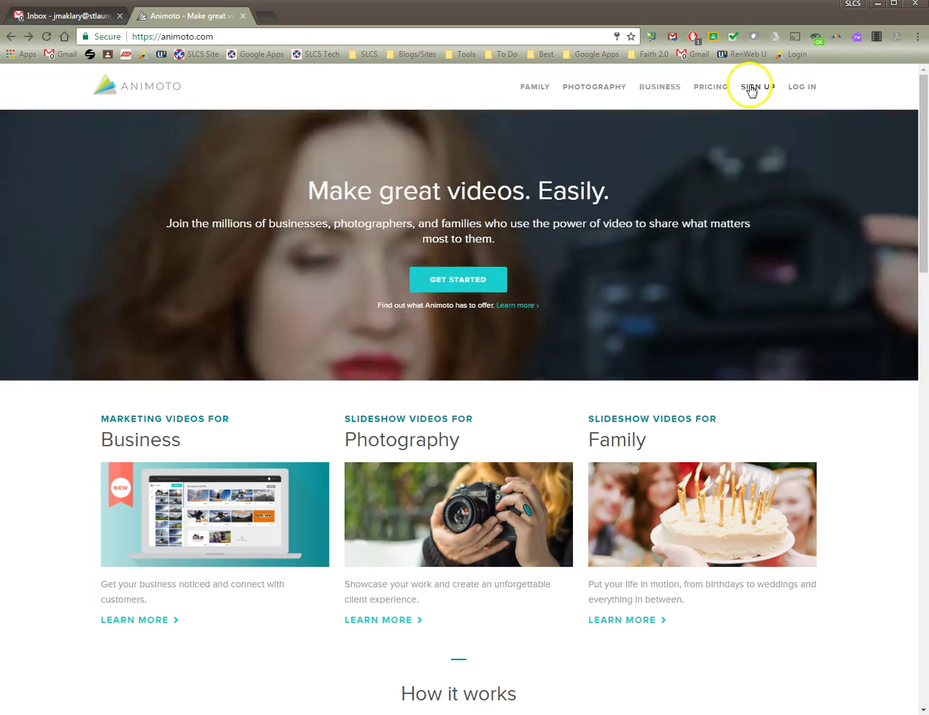
Sign up for an Animoto trial with the school e-mail, full name and a password, choosing Education.
{"action": "left_click", "coordinate": [754, 86]}
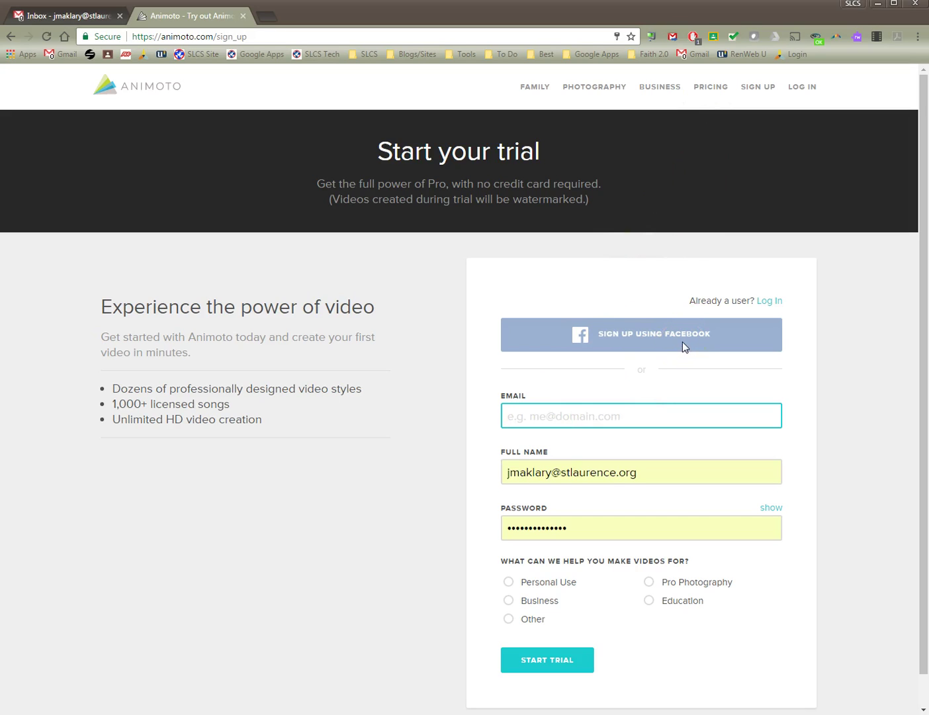
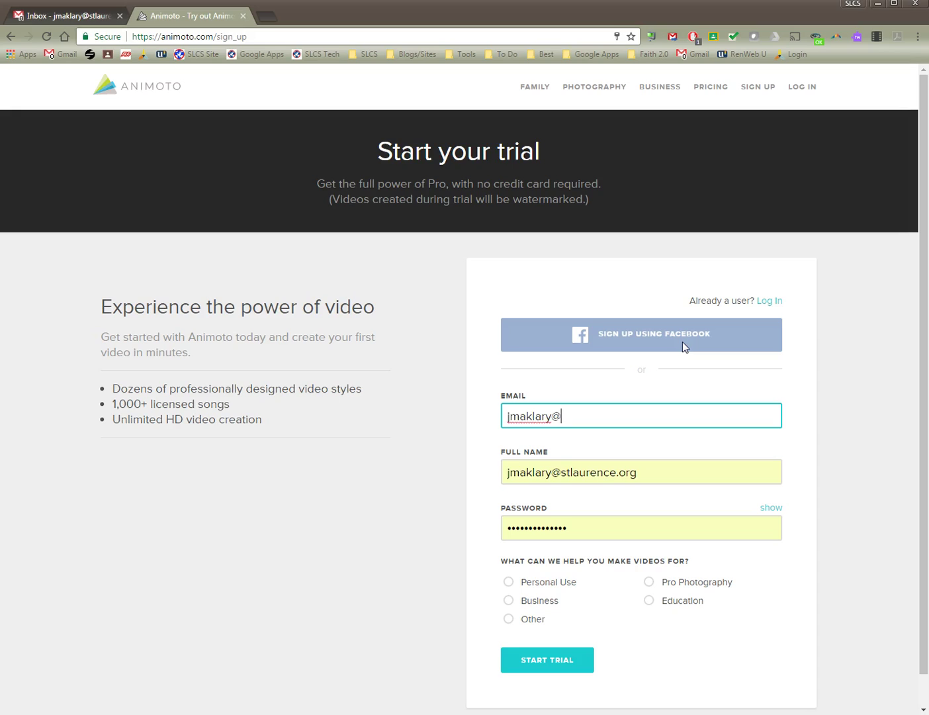
{"action": "key", "text": "Tab"}
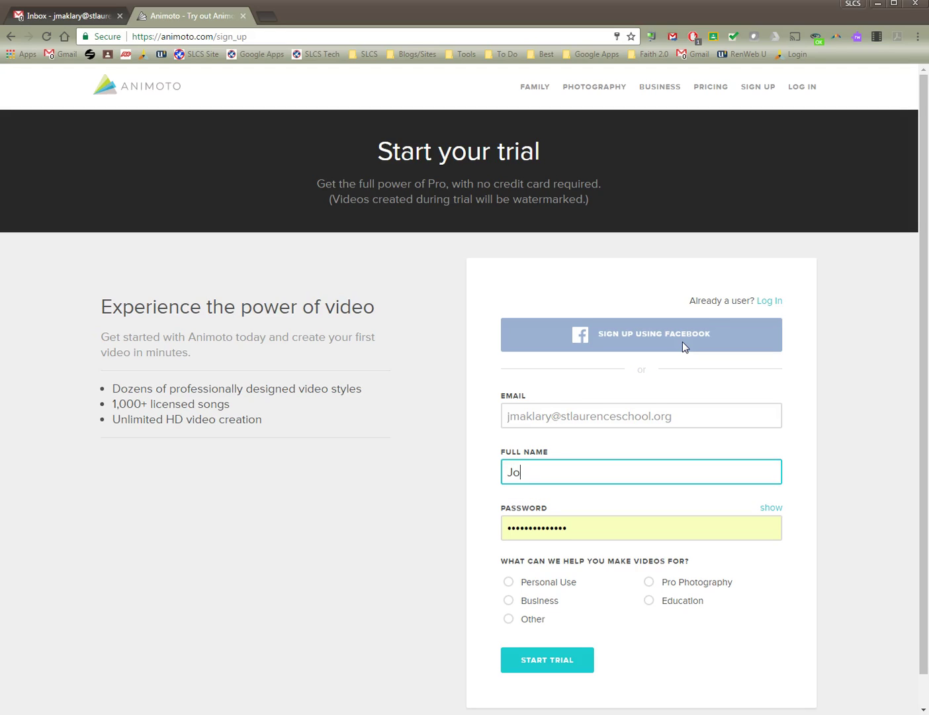
{"action": "key", "text": "Tab"}
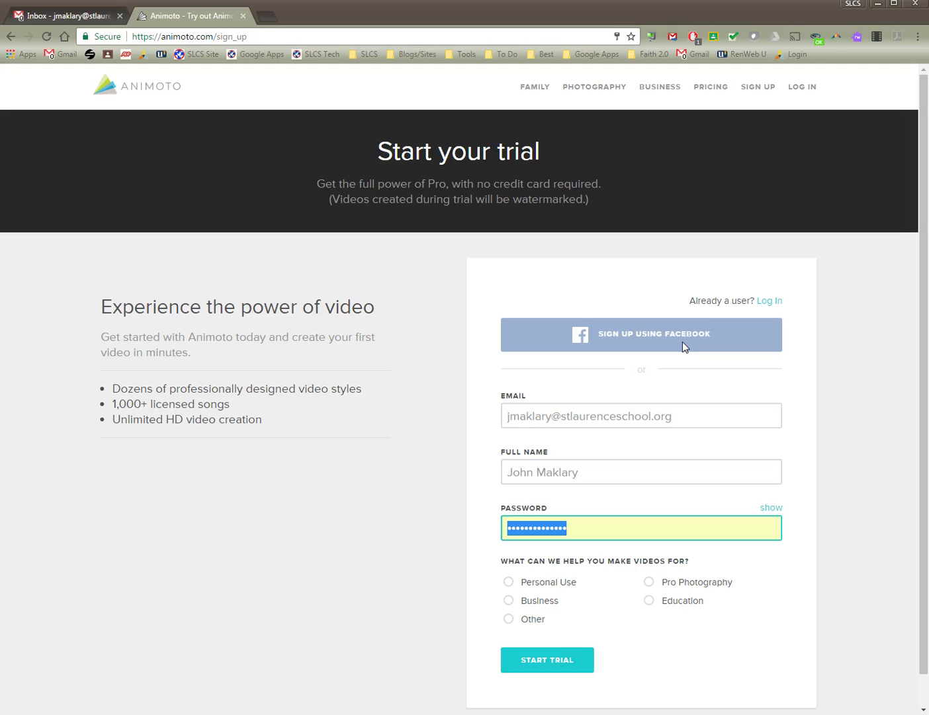
{"action": "type", "text": "p"}
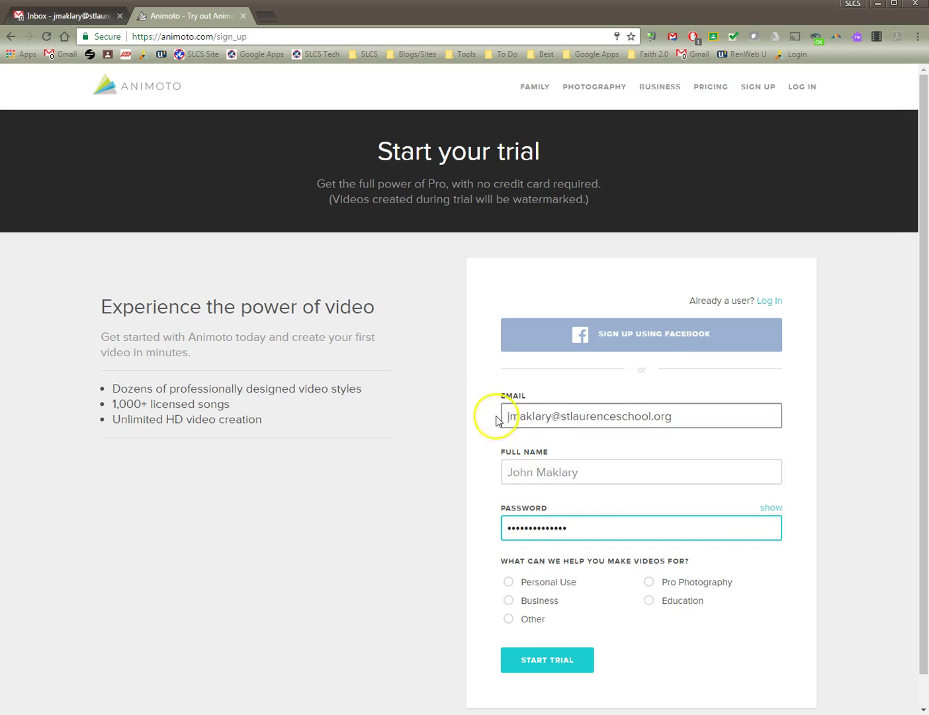
{"action": "left_click", "coordinate": [649, 600]}
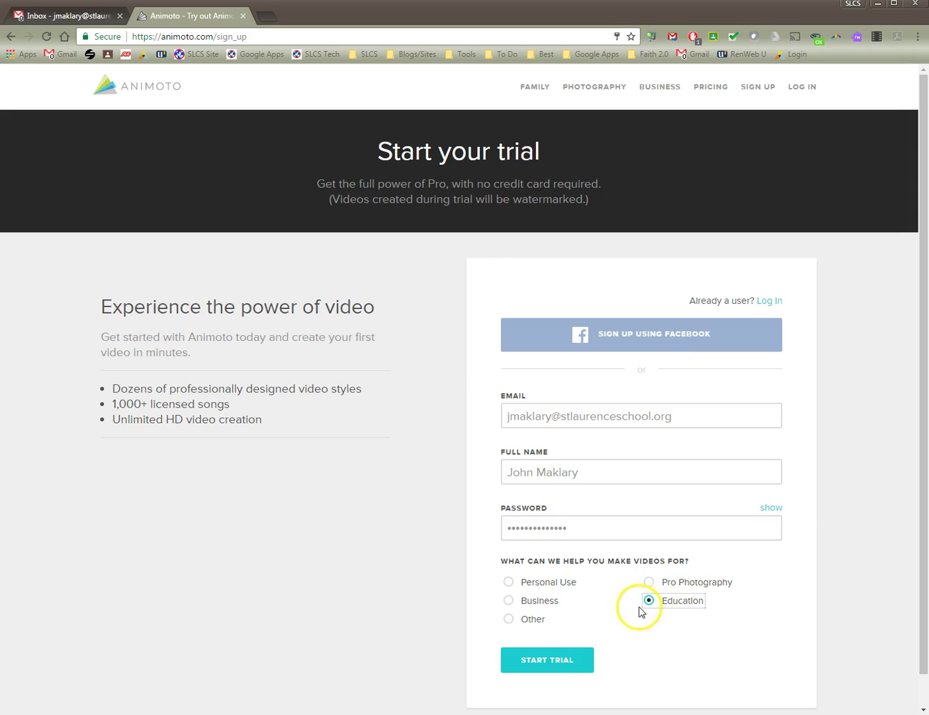
{"action": "left_click", "coordinate": [565, 664]}
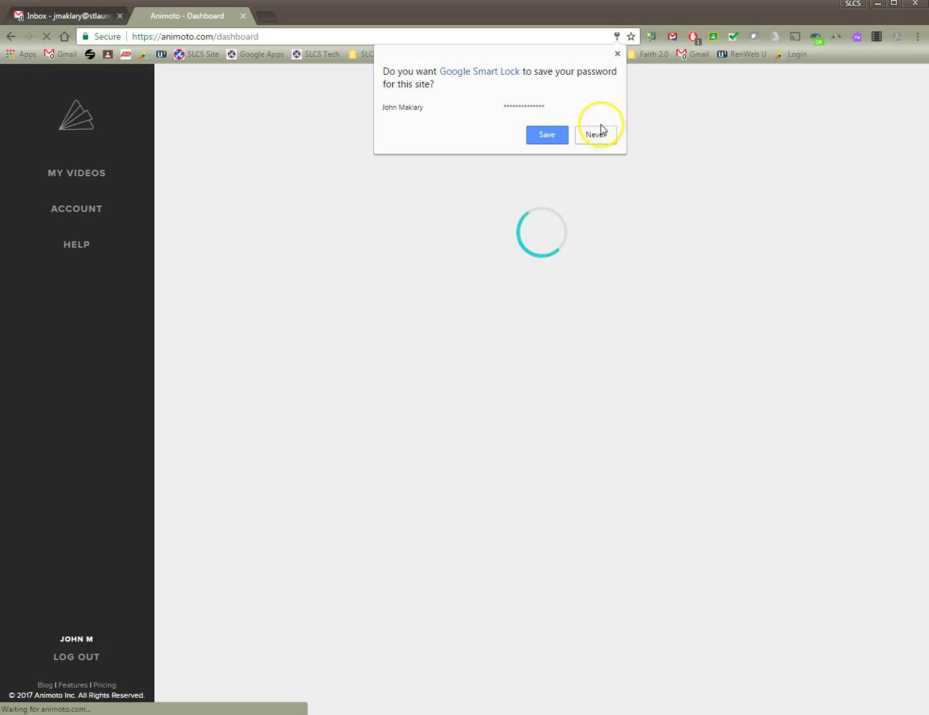
Dismiss the password-save prompt and start creating a new slideshow video.
{"action": "left_click", "coordinate": [617, 54]}
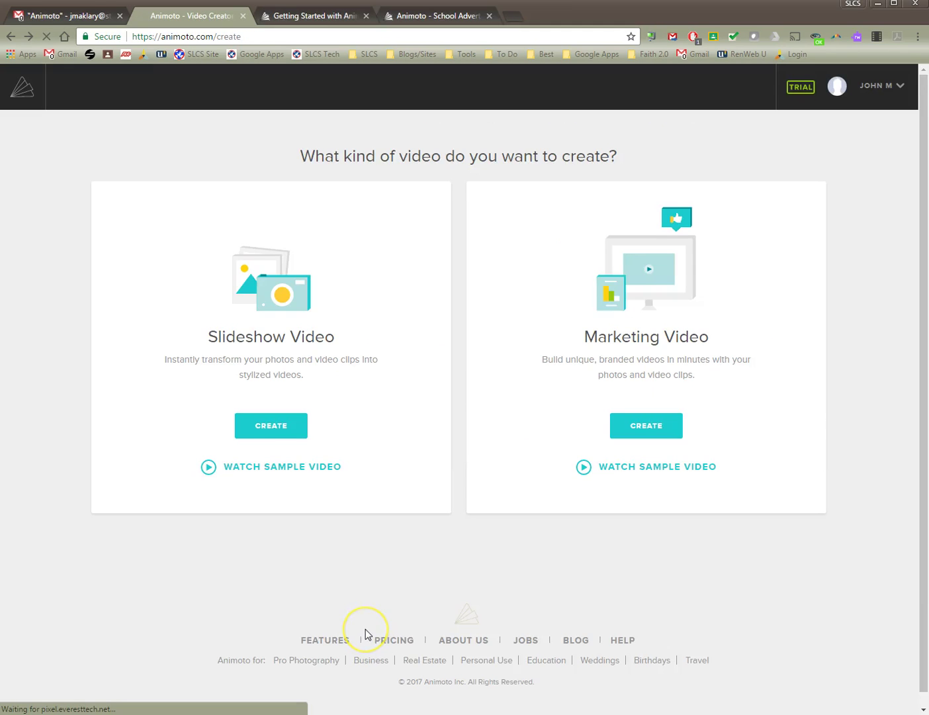
{"action": "scroll", "coordinate": [365, 634], "scroll_direction": "down", "scroll_amount": 1}
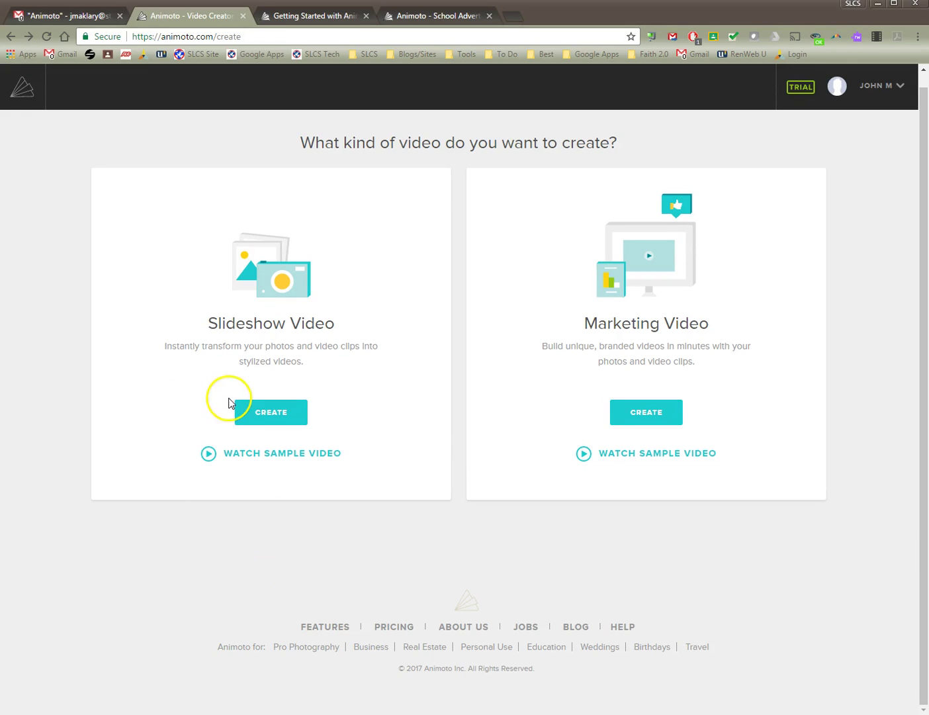
{"action": "scroll", "coordinate": [137, 408], "scroll_direction": "up", "scroll_amount": 1}
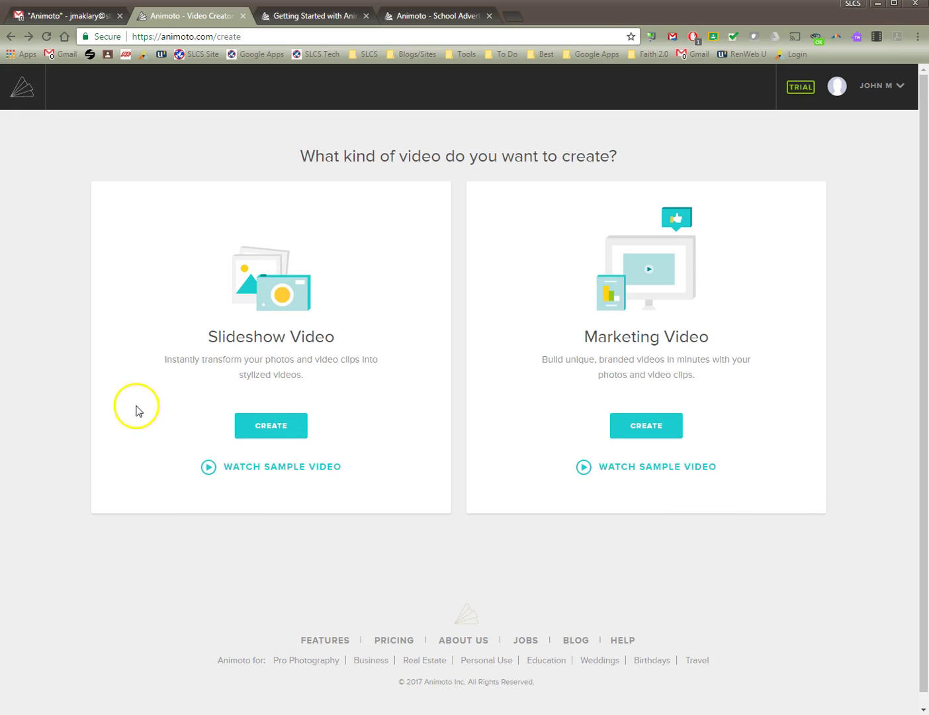
{"action": "left_click", "coordinate": [278, 433]}
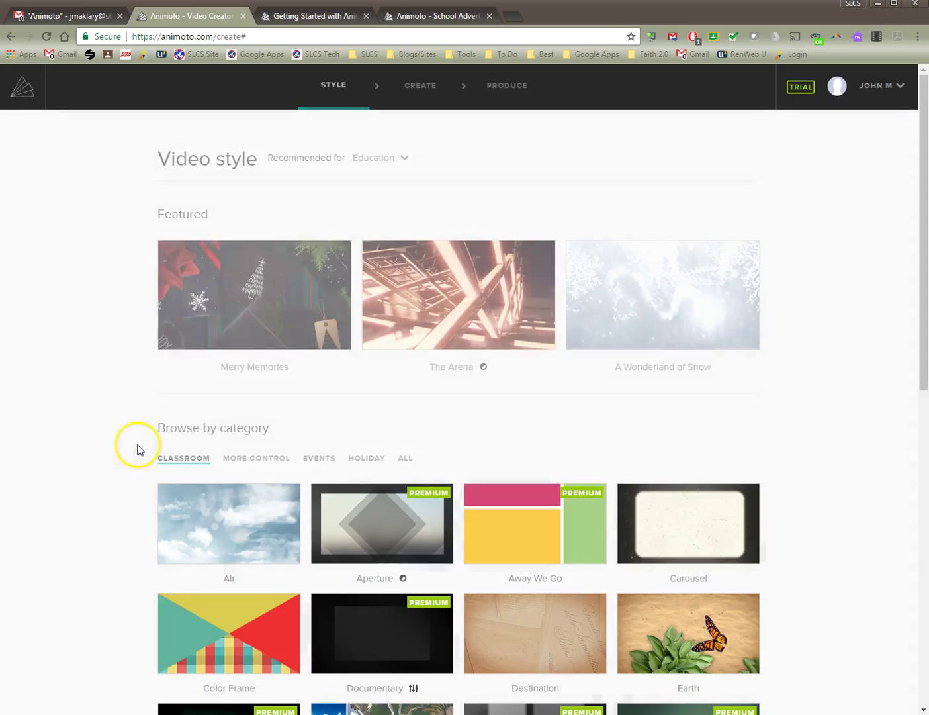
Go from the footer's Education link through Learn more to the educators' application form.
{"action": "scroll", "coordinate": [93, 431], "scroll_direction": "down", "scroll_amount": 10}
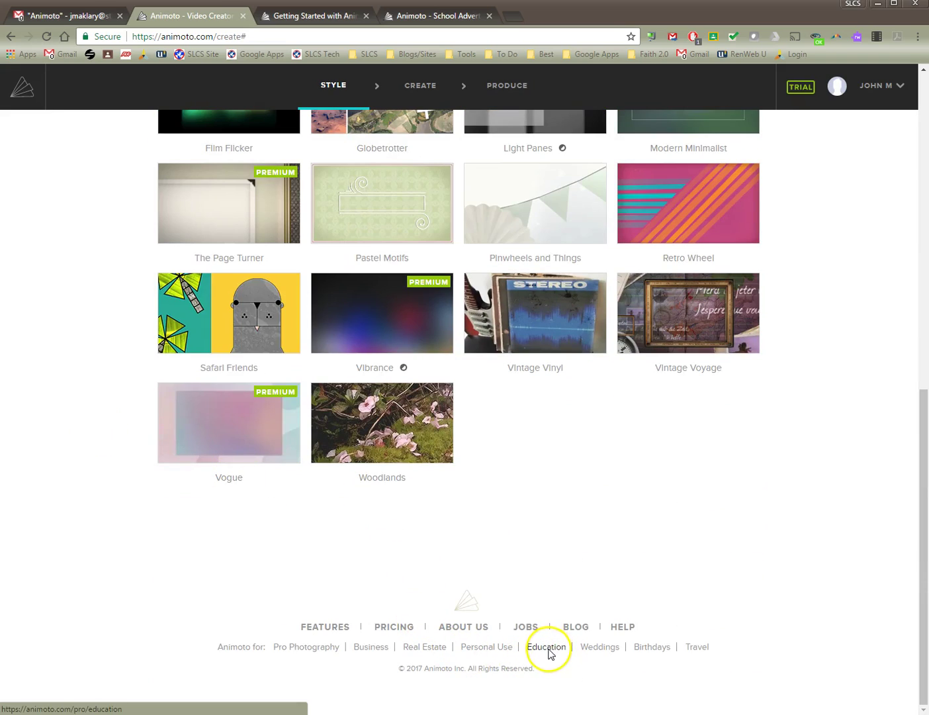
{"action": "left_click", "coordinate": [548, 654]}
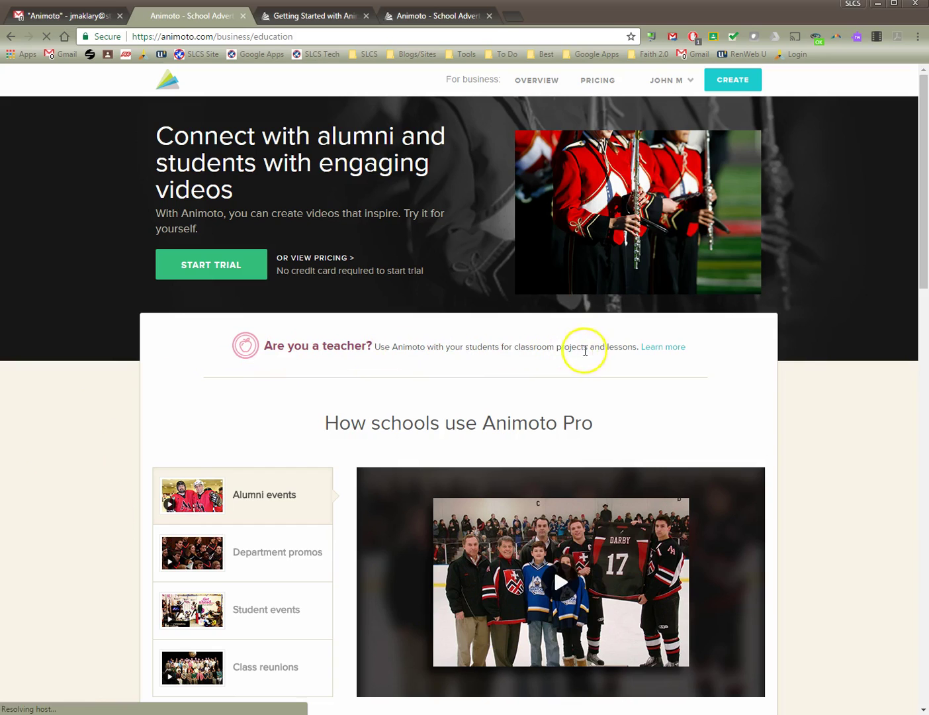
{"action": "left_click", "coordinate": [673, 351]}
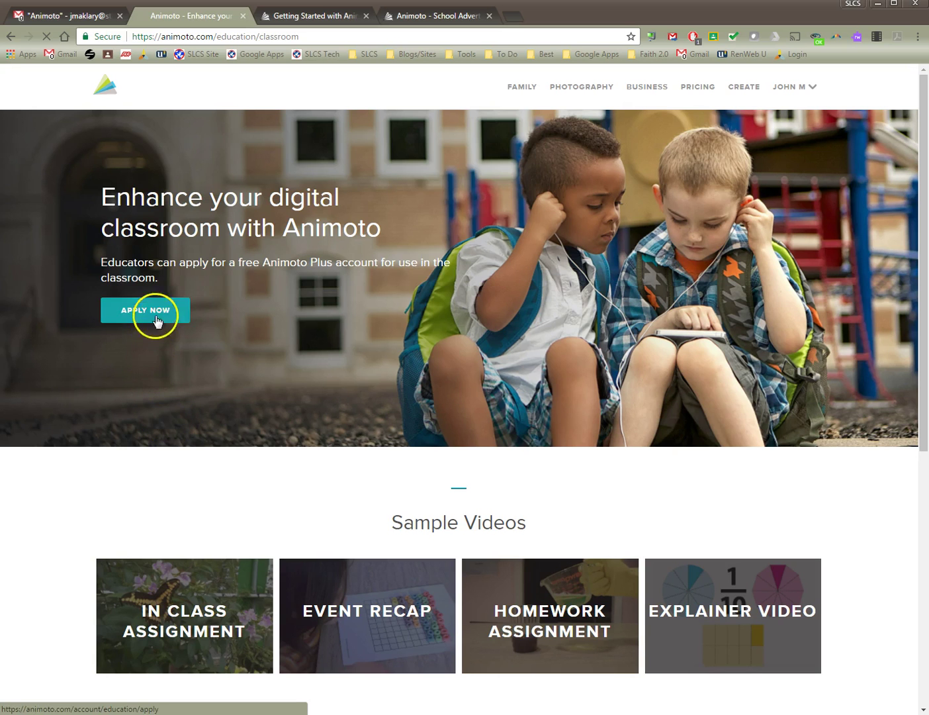
{"action": "left_click", "coordinate": [163, 315]}
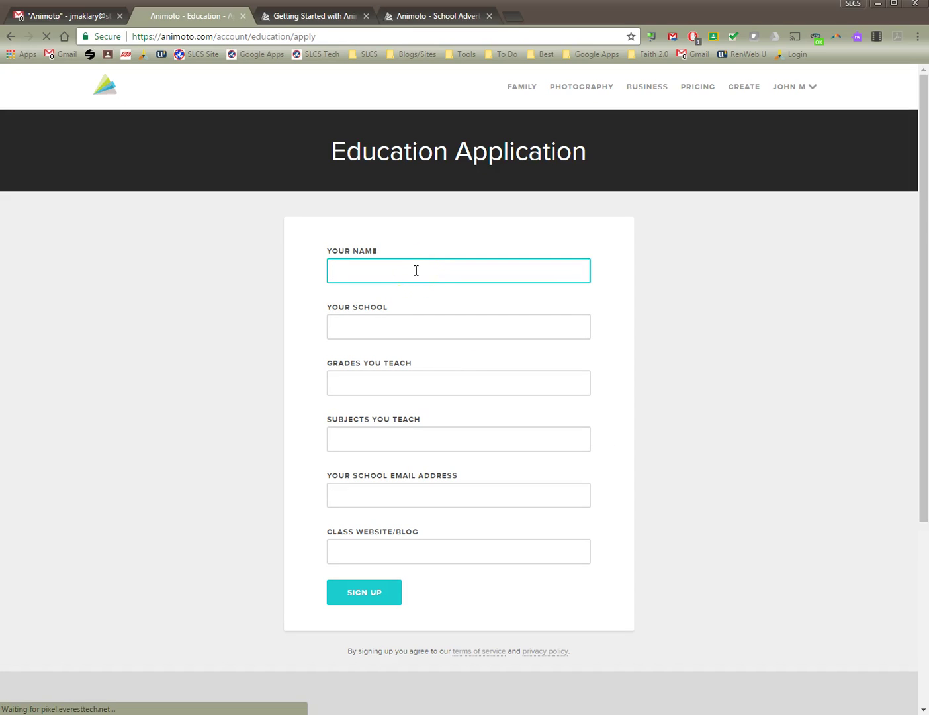
Enter the applicant's name, school, grades 6-8, Technology and school e-mail, then submit the application.
{"action": "left_click", "coordinate": [416, 272]}
{"action": "key", "text": "Tab"}
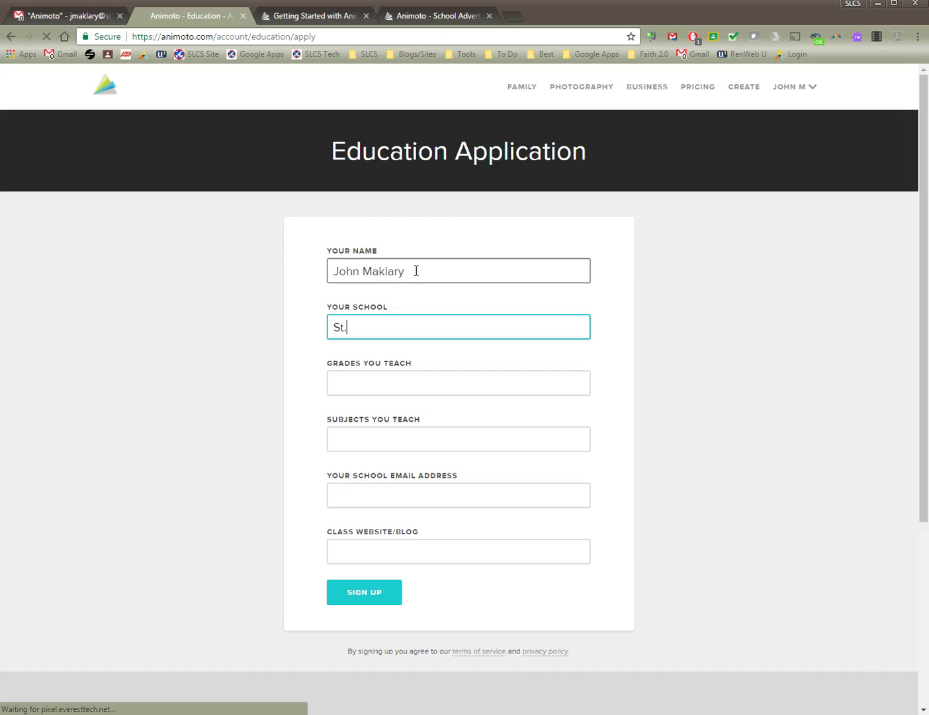
{"action": "type", "text": "St. Laurence Catholic School"}
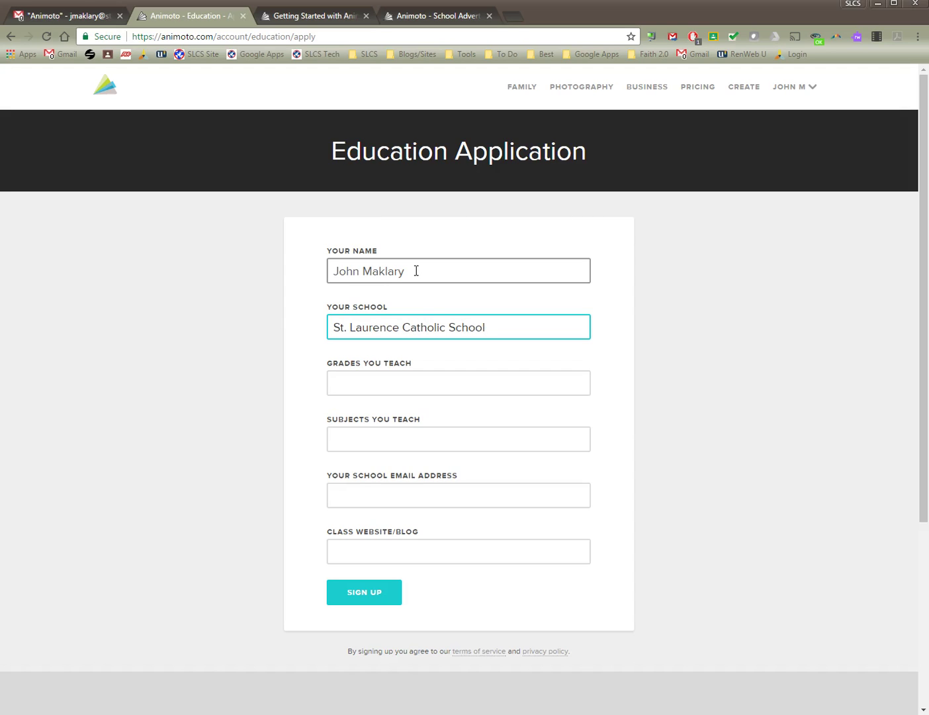
{"action": "key", "text": "Tab"}
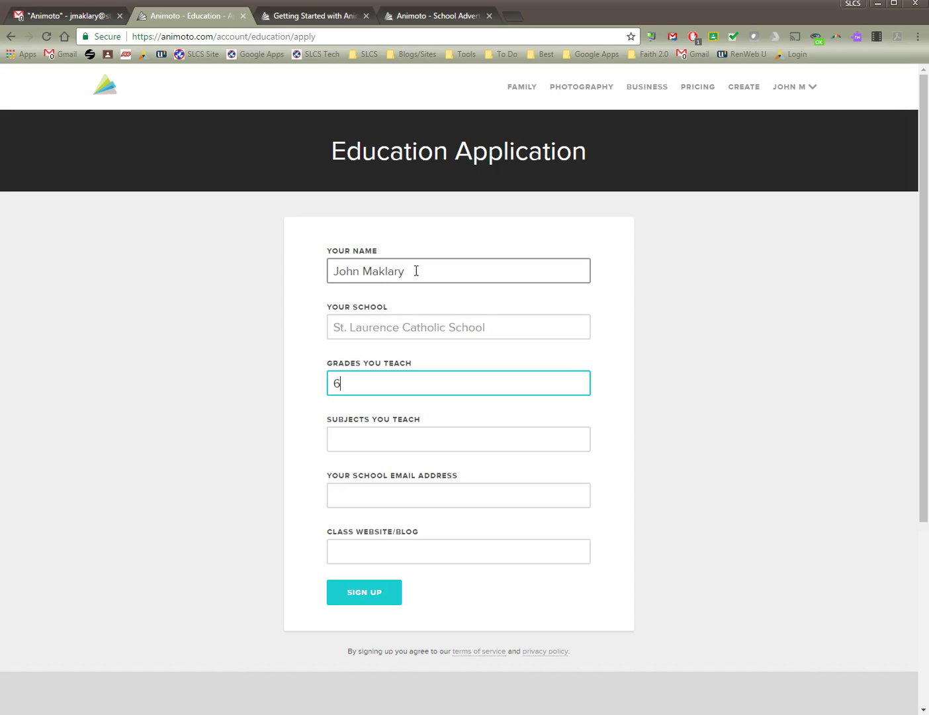
{"action": "key", "text": "Tab"}
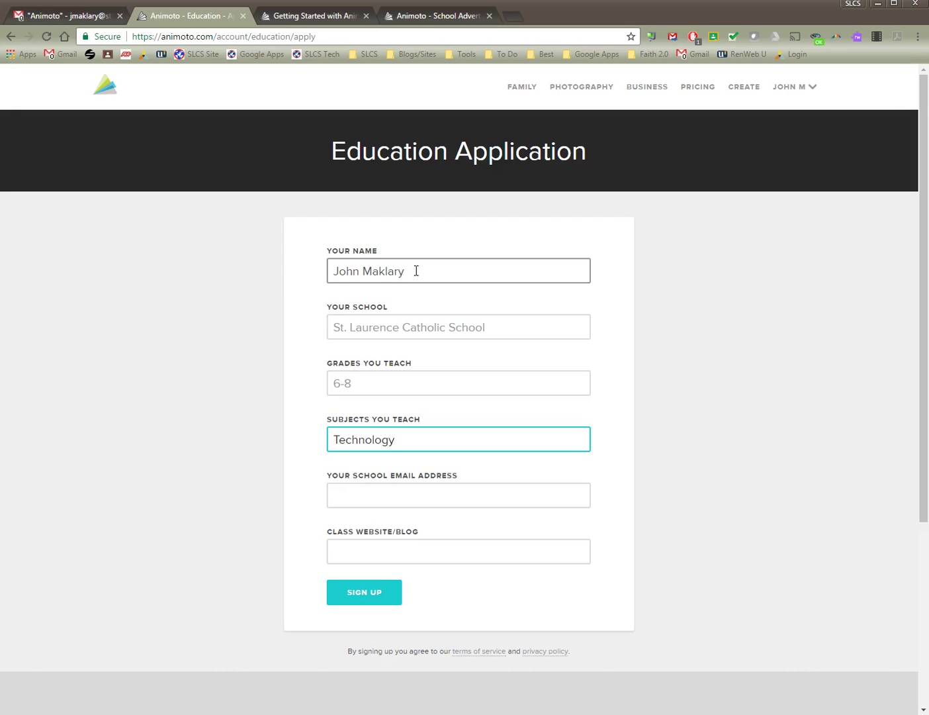
{"action": "key", "text": "Tab"}
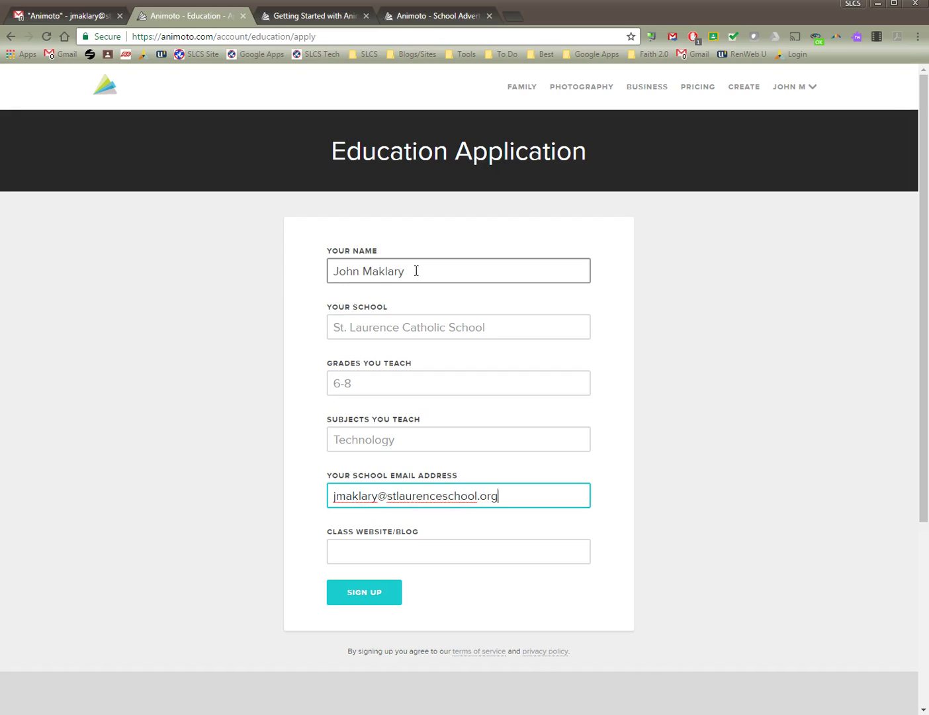
{"action": "key", "text": "Tab"}
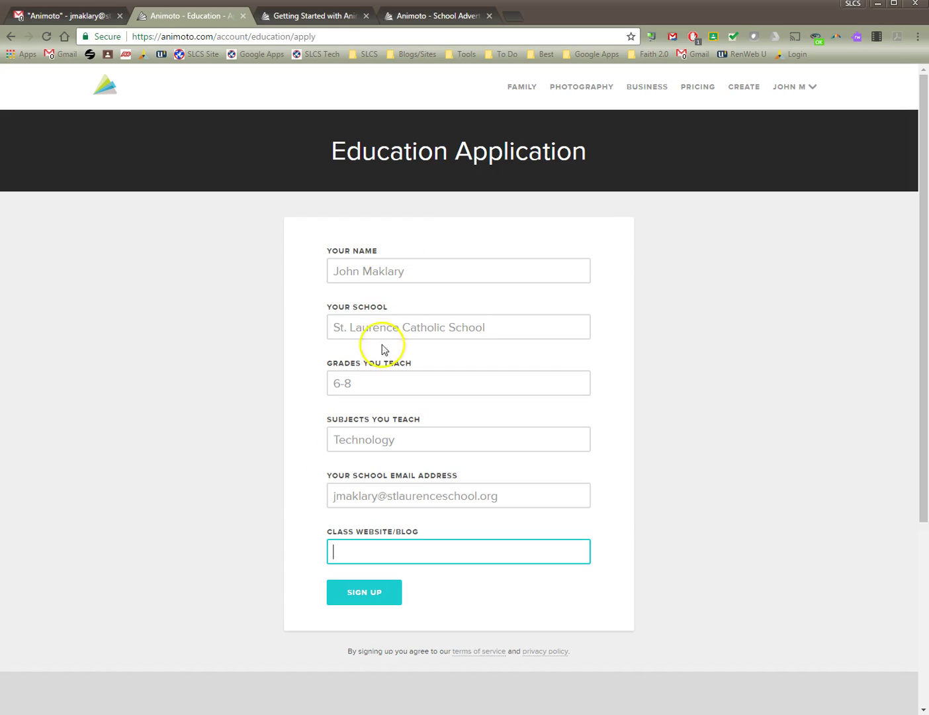
{"action": "left_click", "coordinate": [380, 597]}
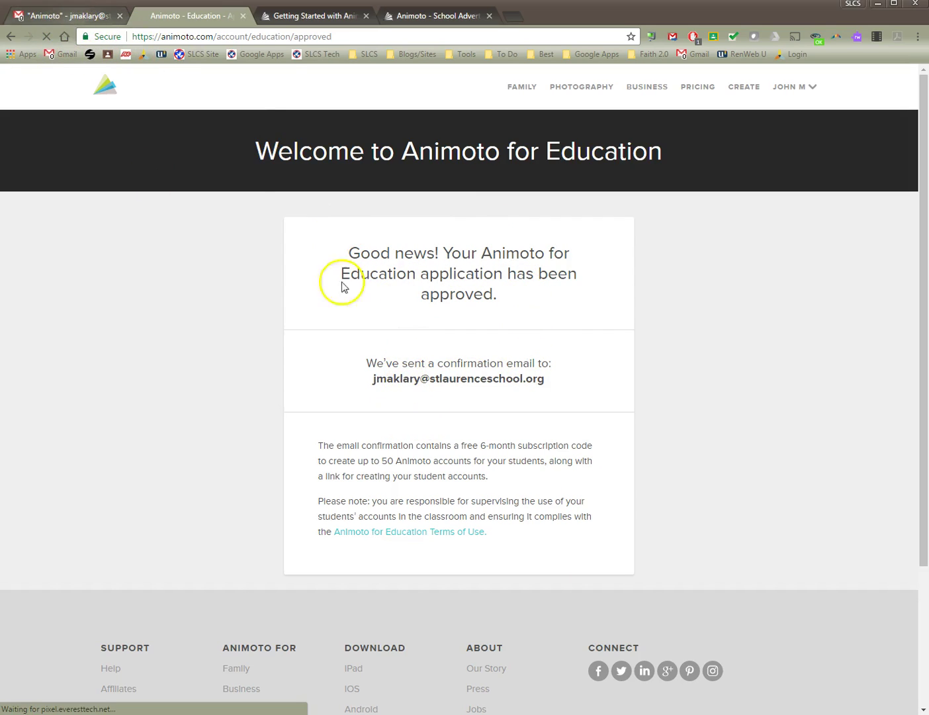
Switch from the approval page to the Chrome window showing the Gmail inbox.
{"action": "key", "text": "alt+Tab"}
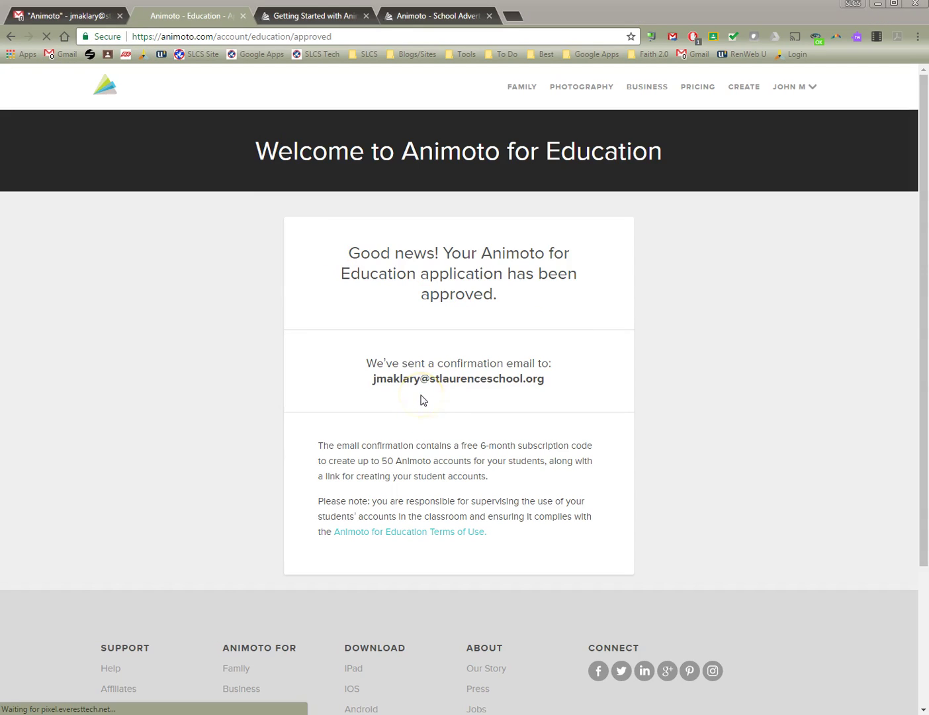
{"action": "key", "text": "alt+Tab"}
{"action": "key", "text": "Tab"}
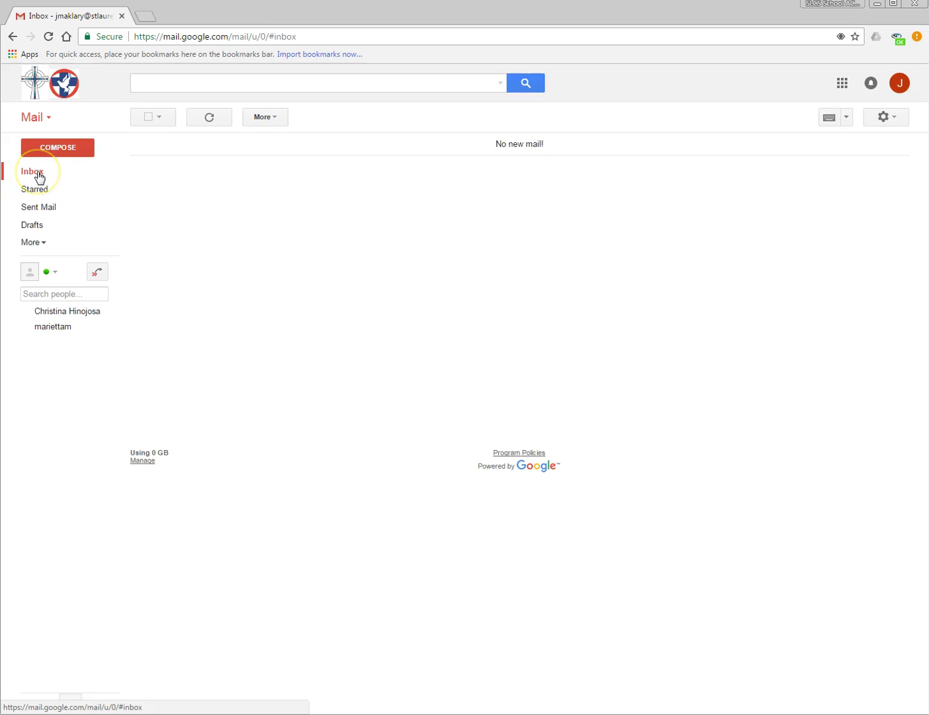
Refresh Gmail, open Animoto's approval e-mail and select the whole student promotion code.
{"action": "left_click", "coordinate": [59, 703]}
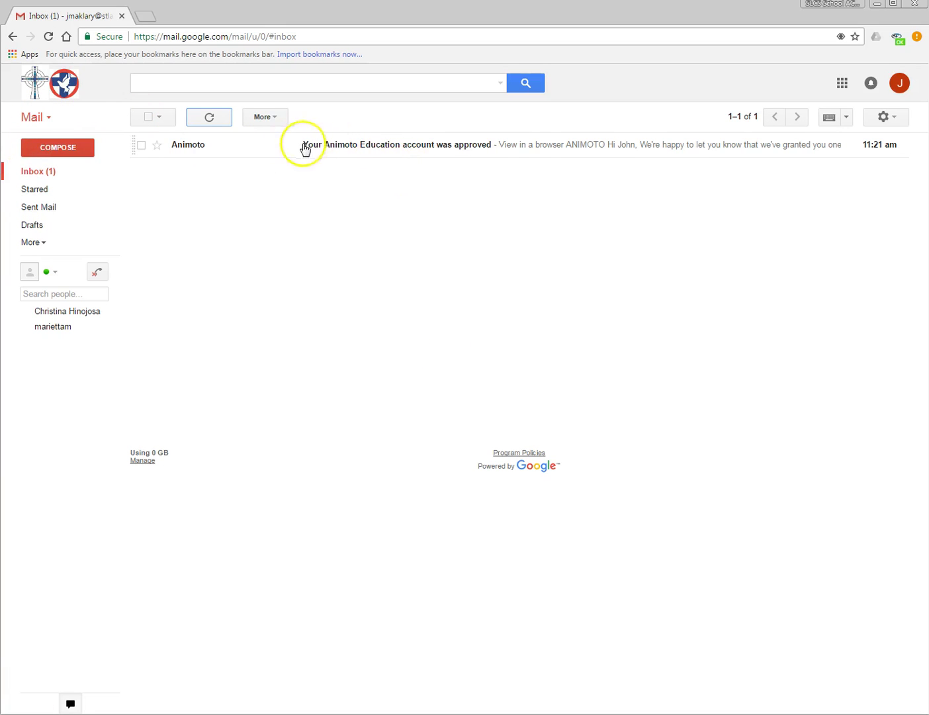
{"action": "left_click", "coordinate": [567, 149]}
{"action": "scroll", "coordinate": [333, 463], "scroll_direction": "down", "scroll_amount": 2}
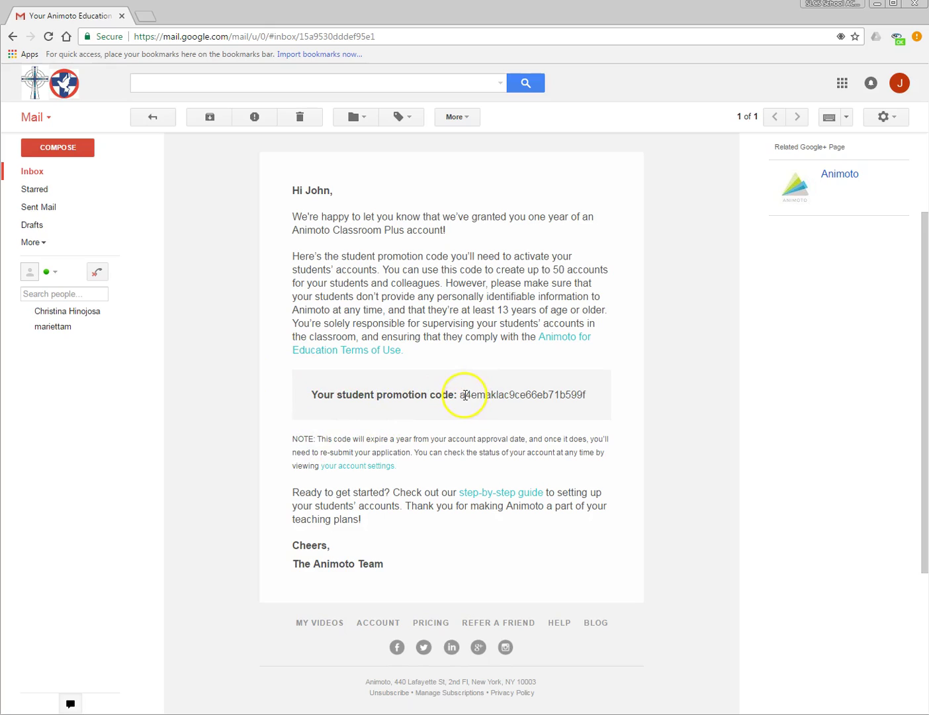
{"action": "left_click_drag", "start_coordinate": [461, 395], "coordinate": [616, 396]}
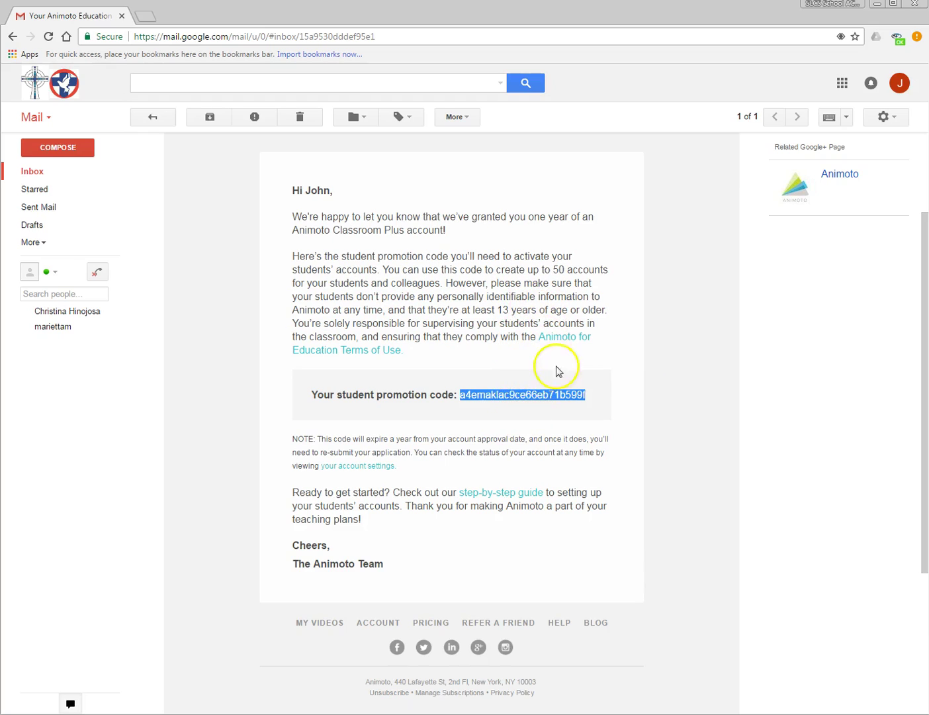
{"action": "left_click", "coordinate": [537, 391]}
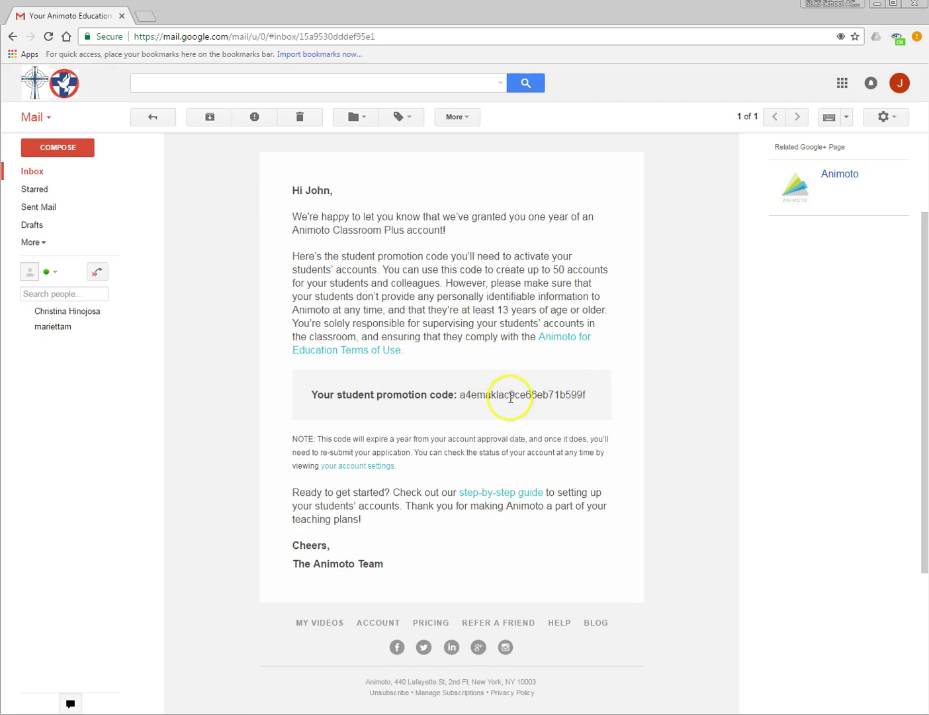
{"action": "double_click", "coordinate": [513, 392]}
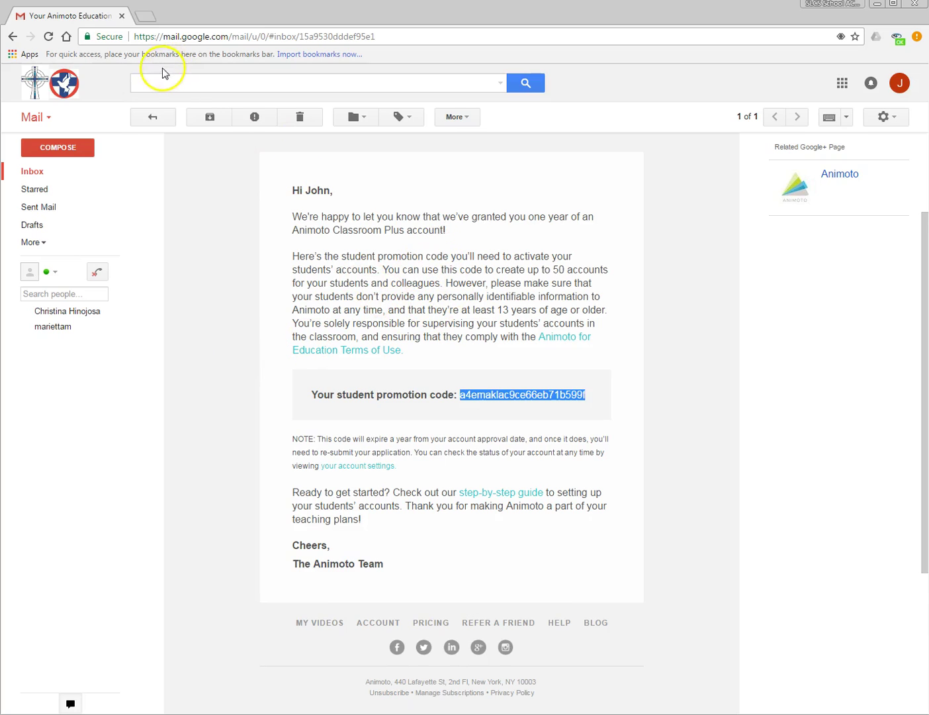
Minimize Gmail and start a new slideshow video in Animoto.
{"action": "left_click", "coordinate": [888, 9]}
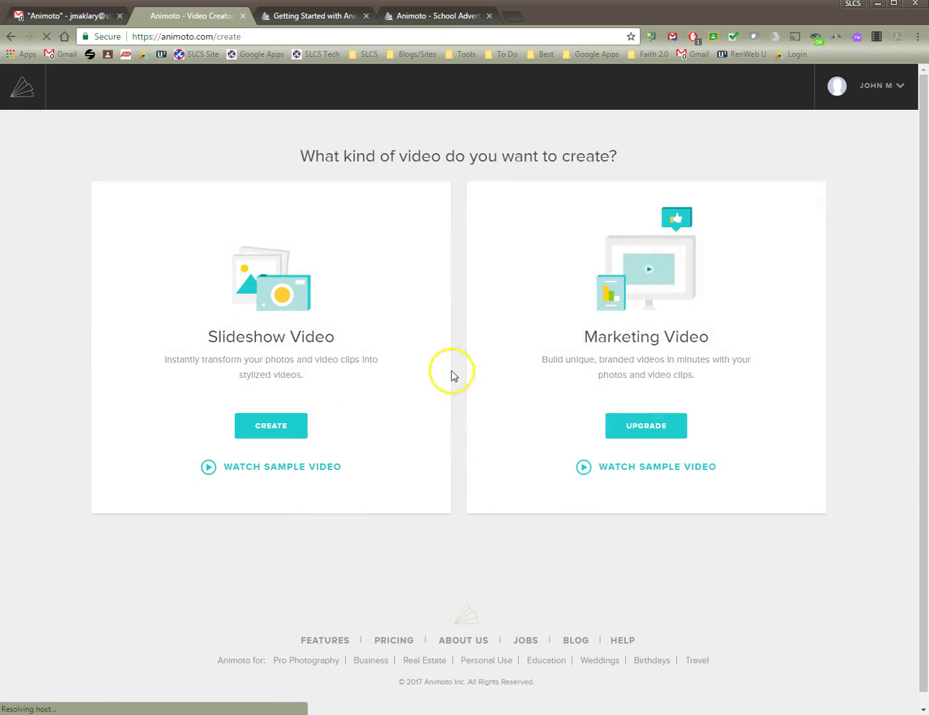
{"action": "left_click", "coordinate": [272, 427]}
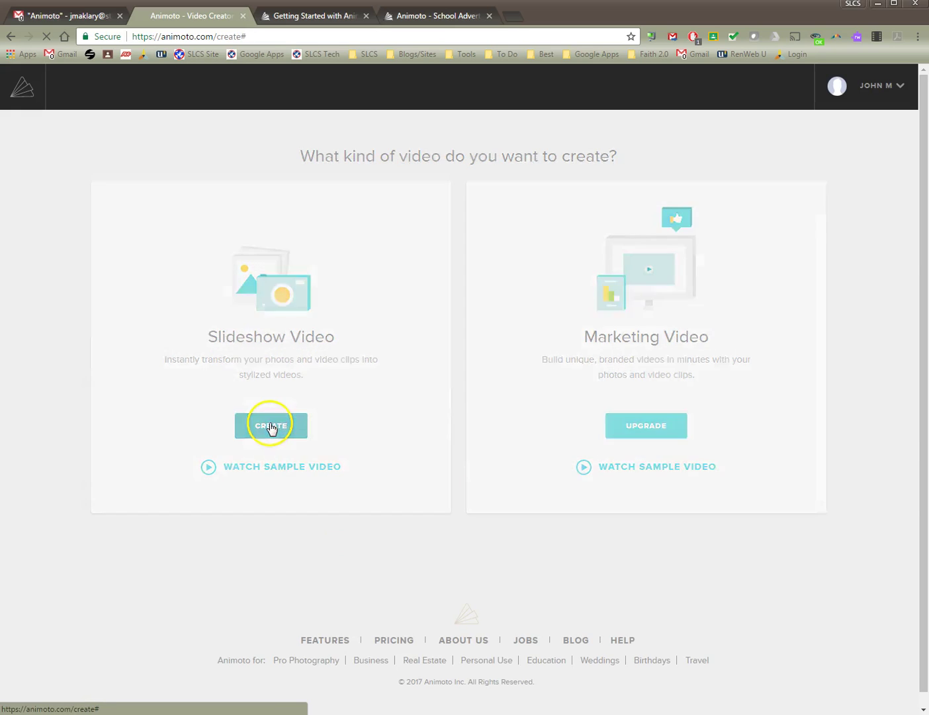
{"action": "scroll", "coordinate": [867, 466], "scroll_direction": "down", "scroll_amount": 10}
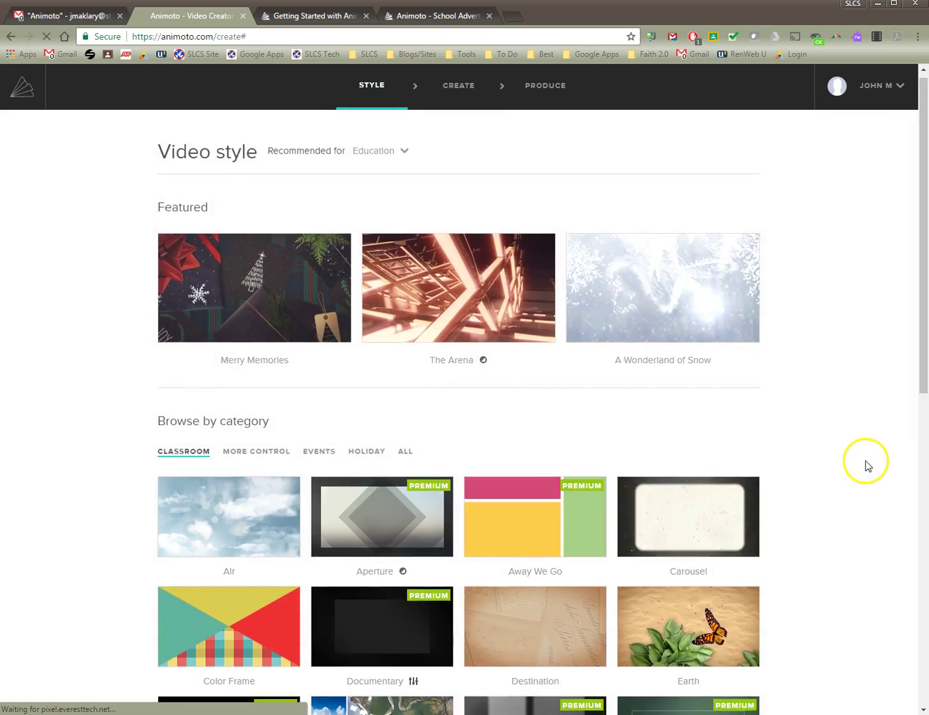
{"action": "scroll", "coordinate": [866, 467], "scroll_direction": "up", "scroll_amount": 5}
{"action": "scroll", "coordinate": [867, 468], "scroll_direction": "up", "scroll_amount": 4}
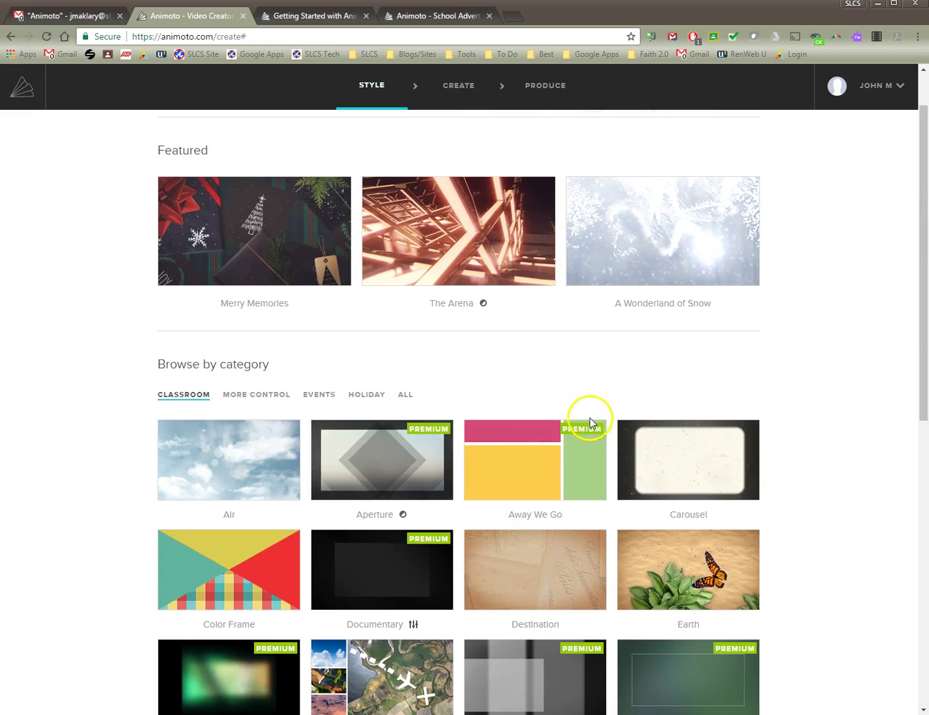
{"action": "scroll", "coordinate": [868, 549], "scroll_direction": "down", "scroll_amount": 3}
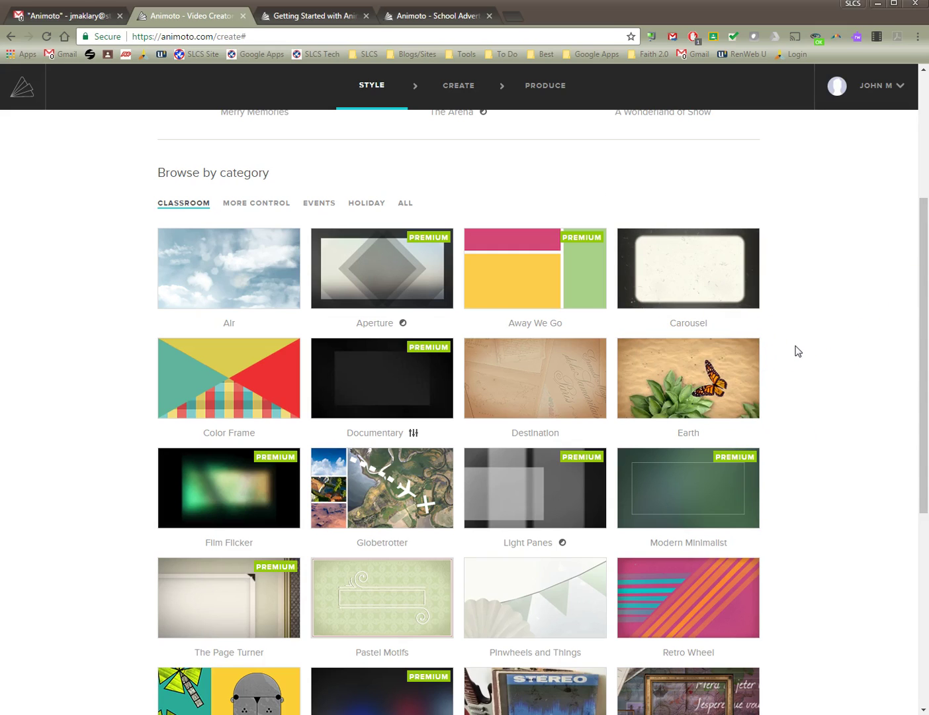
{"action": "scroll", "coordinate": [798, 350], "scroll_direction": "down", "scroll_amount": 4}
{"action": "scroll", "coordinate": [798, 351], "scroll_direction": "up", "scroll_amount": 3}
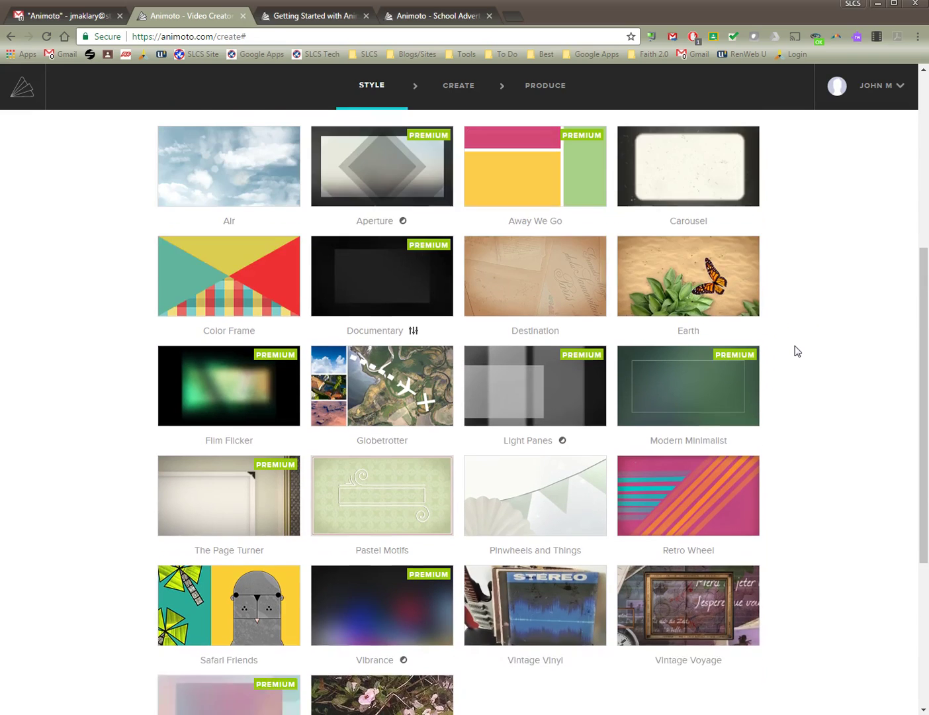
Browse the Events, Holiday and All style categories, then preview Dance Party.
{"action": "left_click", "coordinate": [231, 145]}
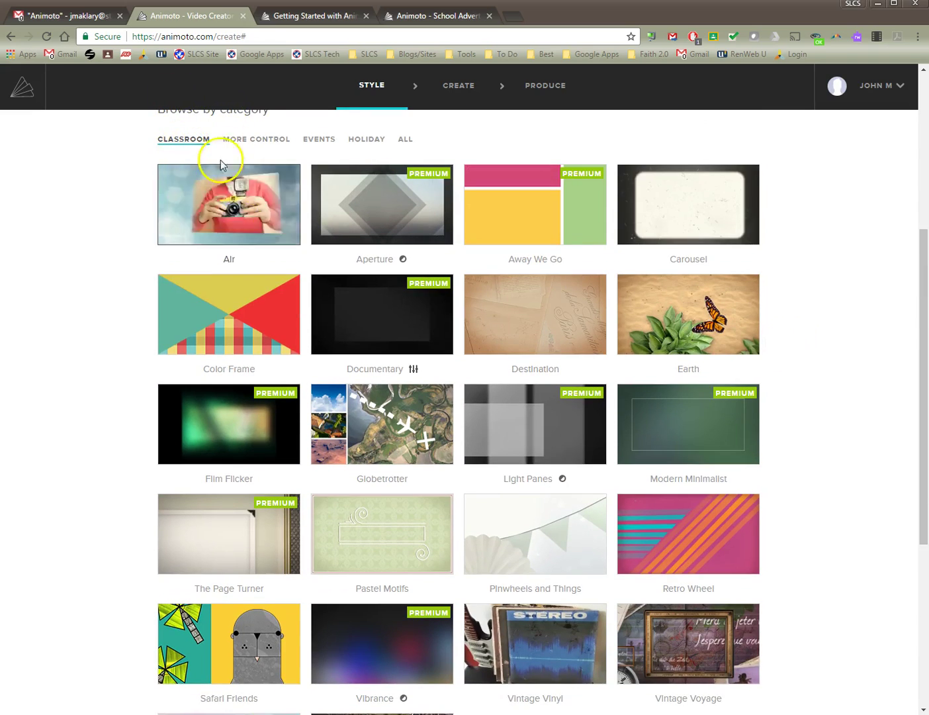
{"action": "left_click", "coordinate": [325, 141]}
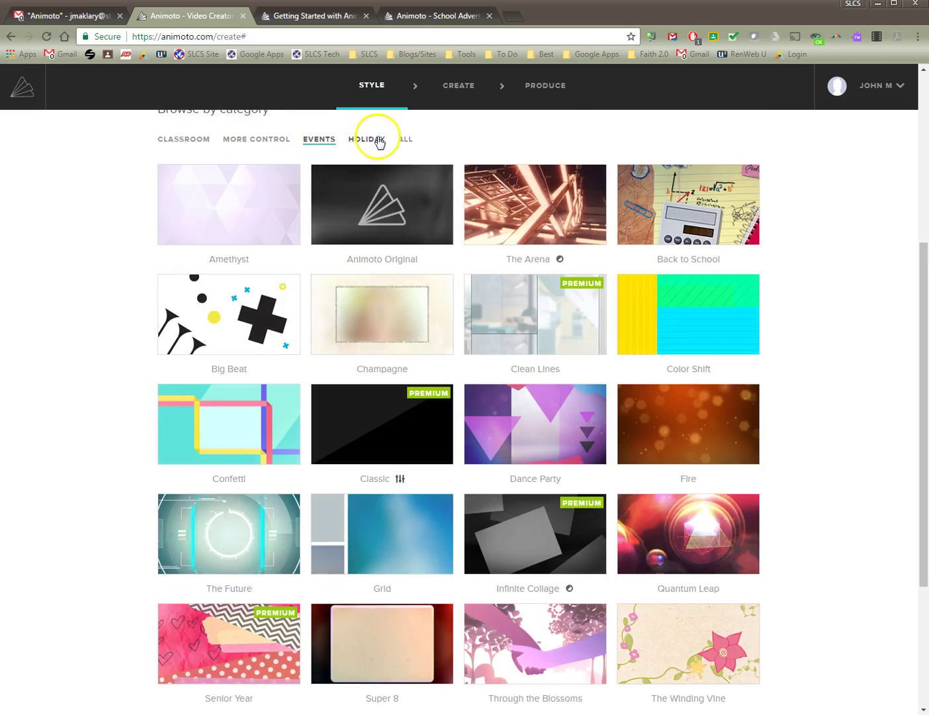
{"action": "scroll", "coordinate": [503, 414], "scroll_direction": "down", "scroll_amount": 3}
{"action": "scroll", "coordinate": [499, 409], "scroll_direction": "up", "scroll_amount": 5}
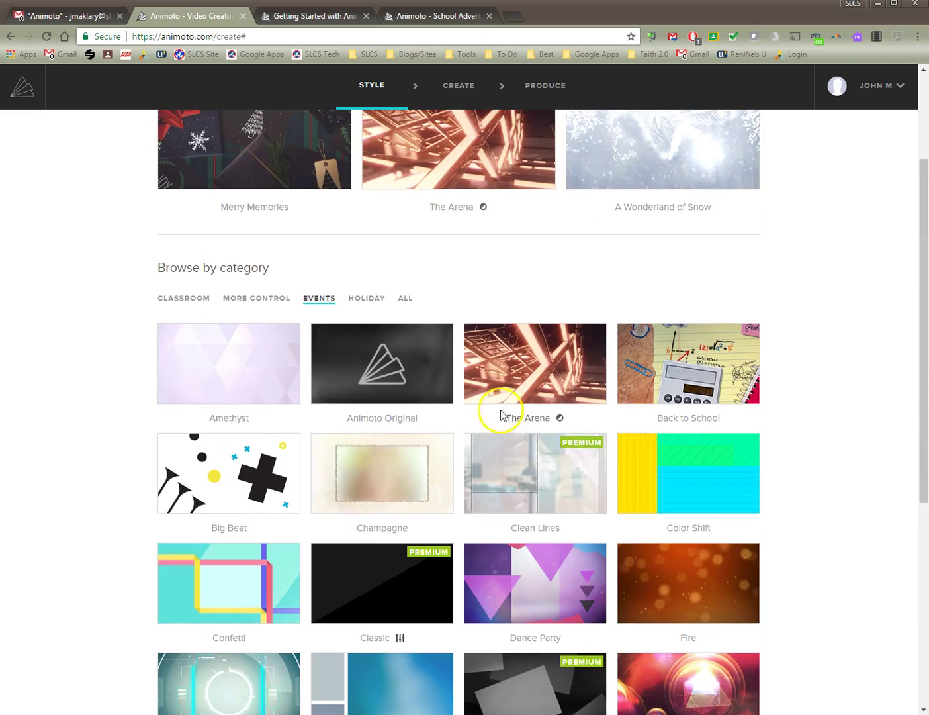
{"action": "left_click", "coordinate": [372, 303]}
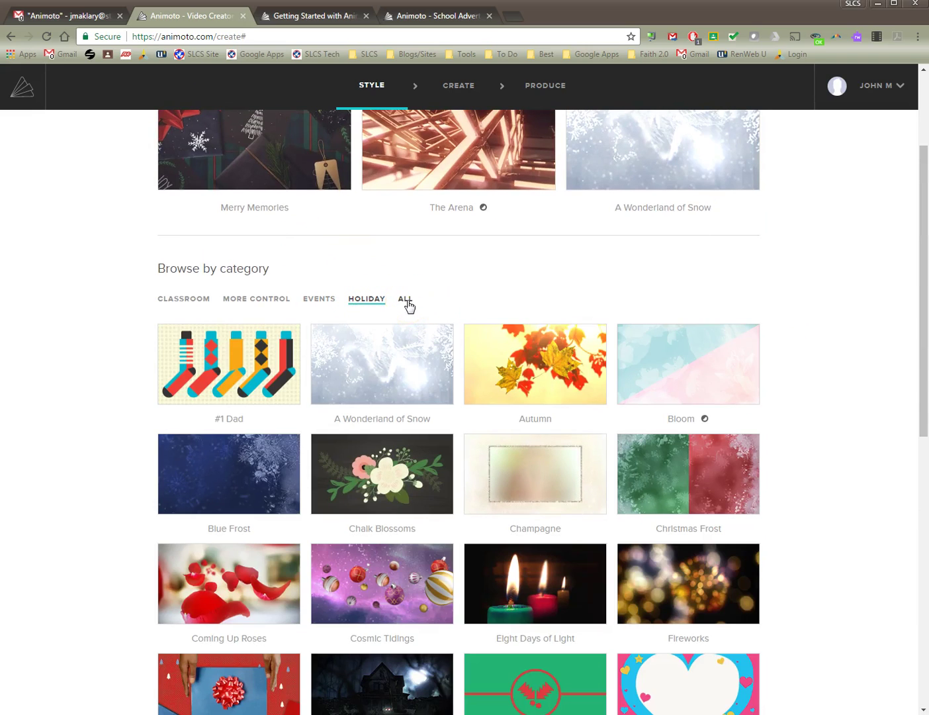
{"action": "left_click", "coordinate": [406, 302]}
{"action": "scroll", "coordinate": [768, 461], "scroll_direction": "down", "scroll_amount": 8}
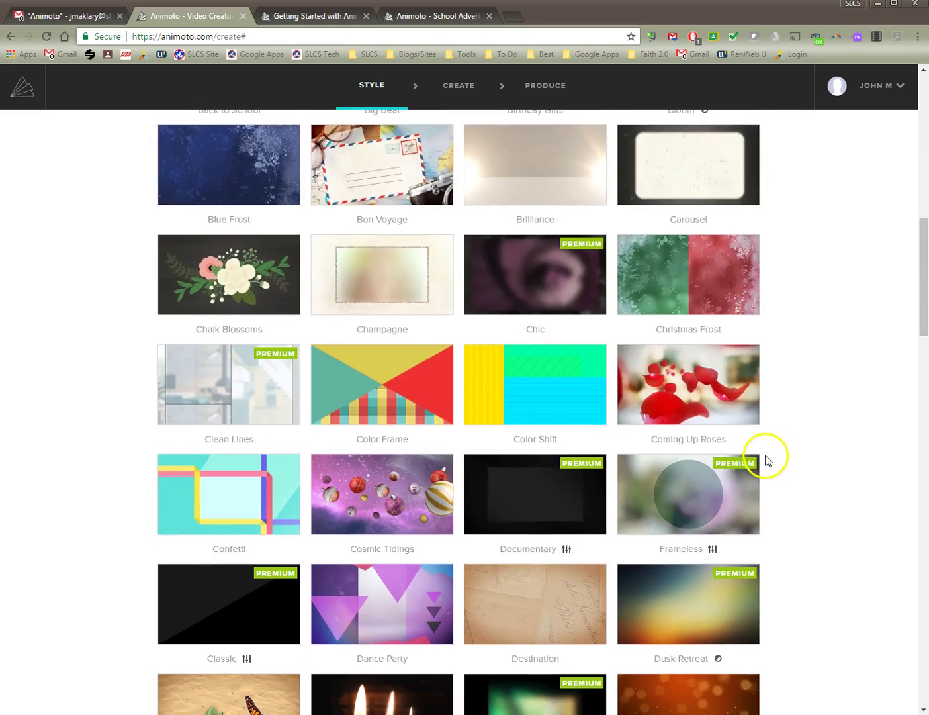
{"action": "scroll", "coordinate": [769, 461], "scroll_direction": "down", "scroll_amount": 2}
{"action": "scroll", "coordinate": [762, 541], "scroll_direction": "down", "scroll_amount": 3}
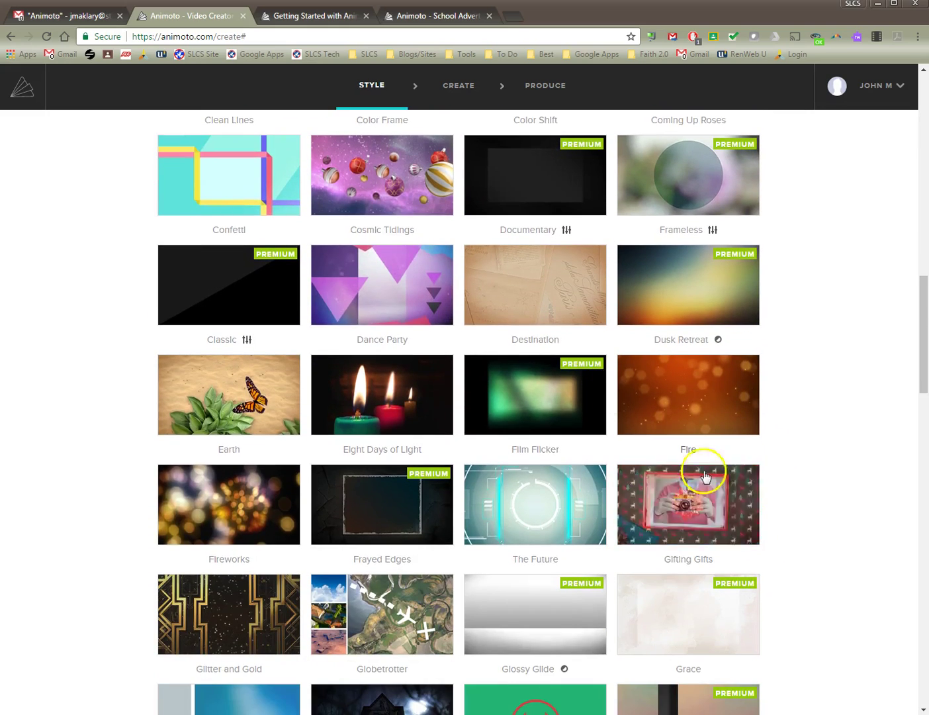
{"action": "left_click", "coordinate": [398, 286]}
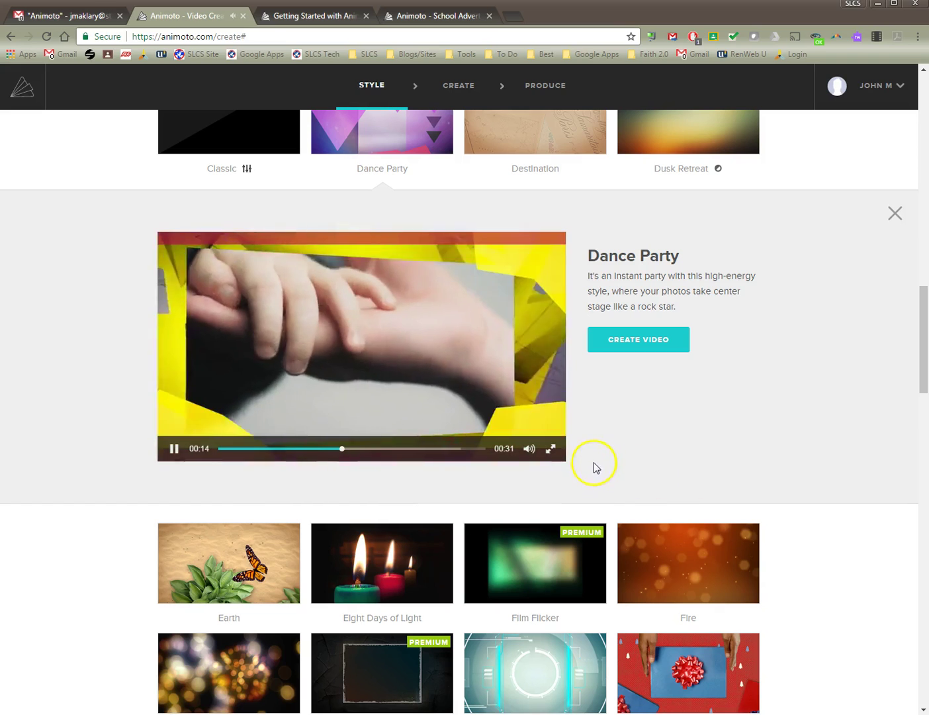
Create a Dance Party video, skip the welcome, then back out to pick another style.
{"action": "left_click", "coordinate": [635, 346]}
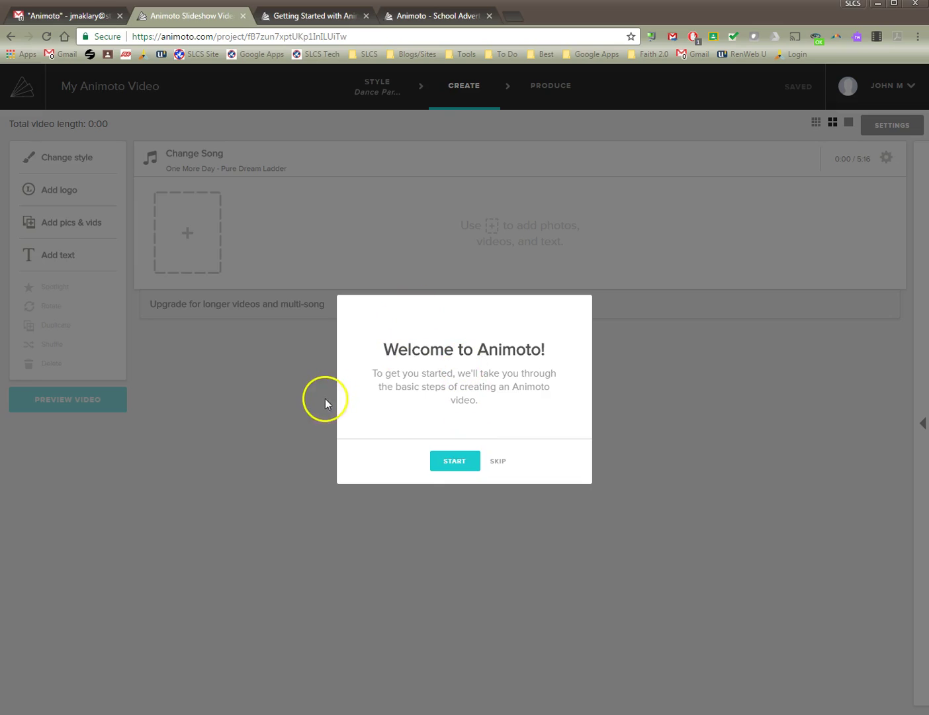
{"action": "left_click", "coordinate": [501, 462]}
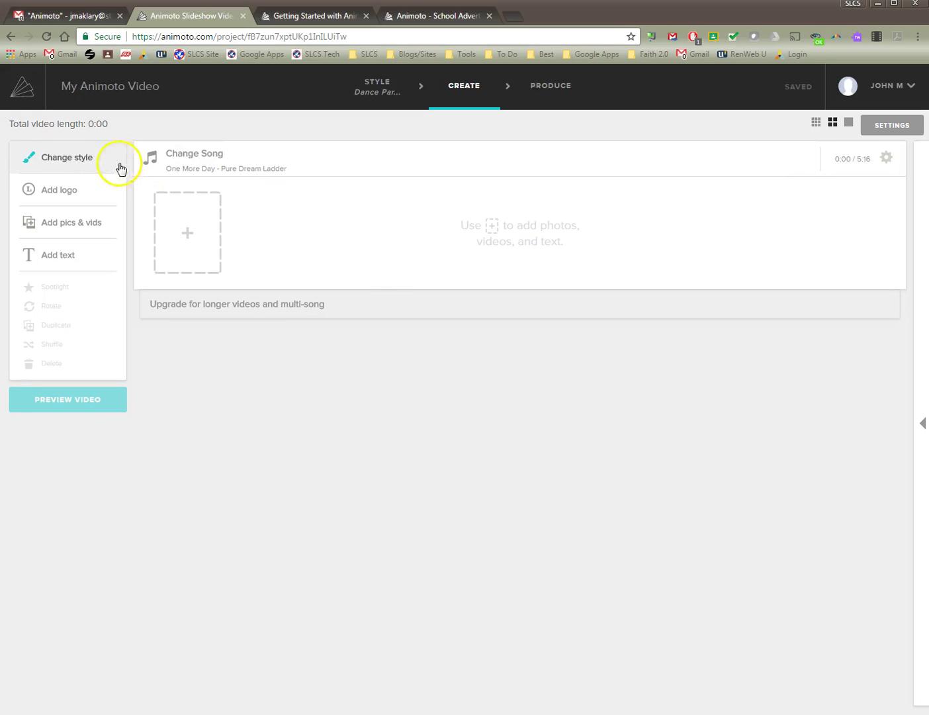
{"action": "left_click", "coordinate": [68, 161]}
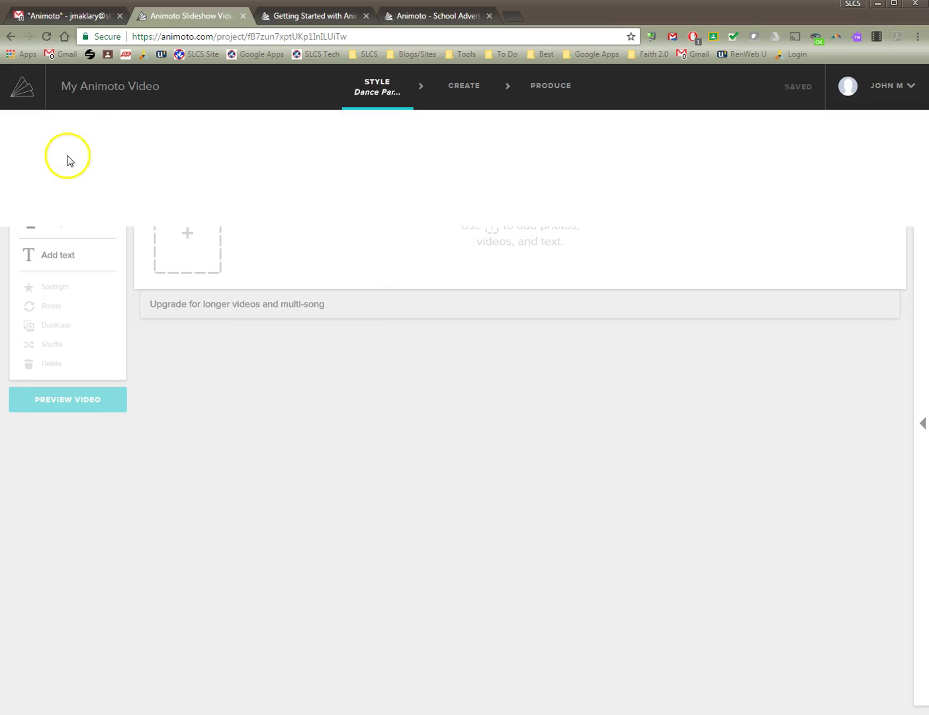
{"action": "left_click", "coordinate": [12, 37]}
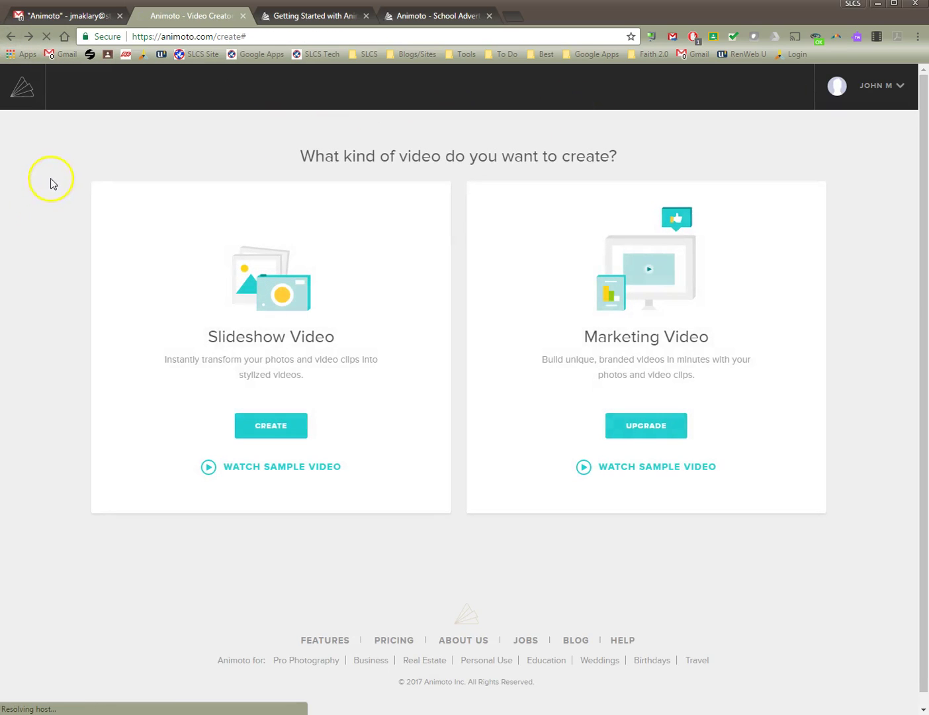
Start a new slideshow and create the video in the Pastel Motifs style.
{"action": "left_click", "coordinate": [301, 426]}
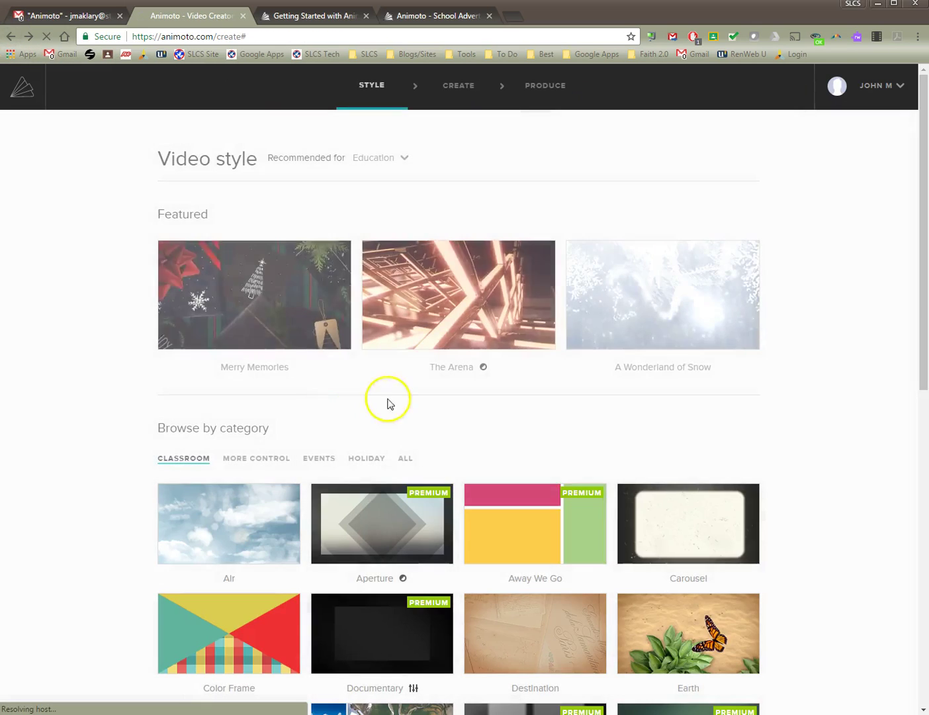
{"action": "scroll", "coordinate": [491, 522], "scroll_direction": "down", "scroll_amount": 8}
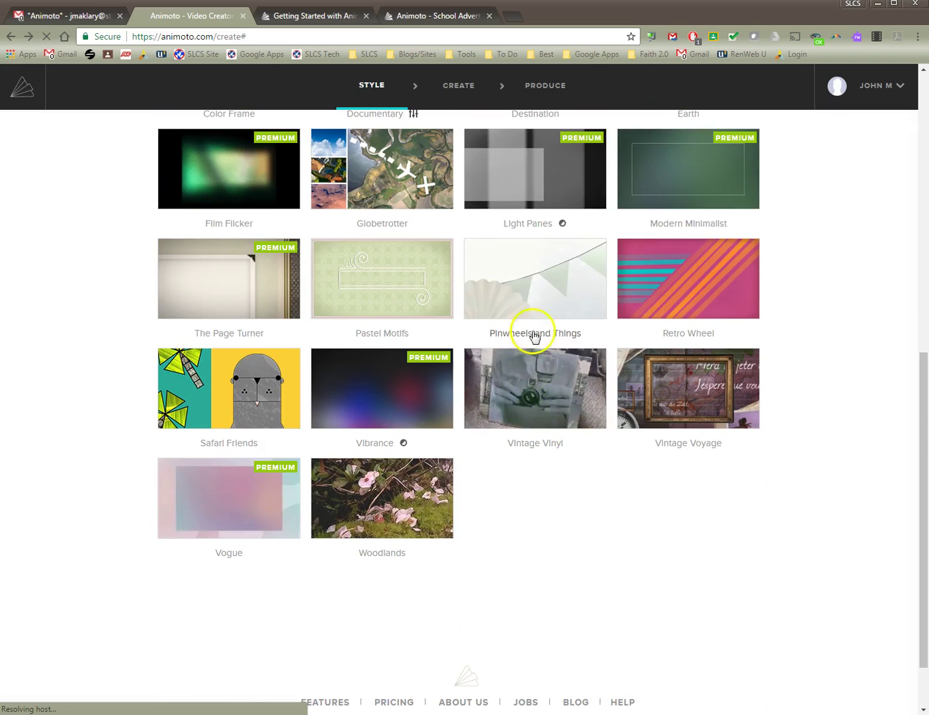
{"action": "left_click", "coordinate": [394, 288]}
{"action": "left_click", "coordinate": [615, 342]}
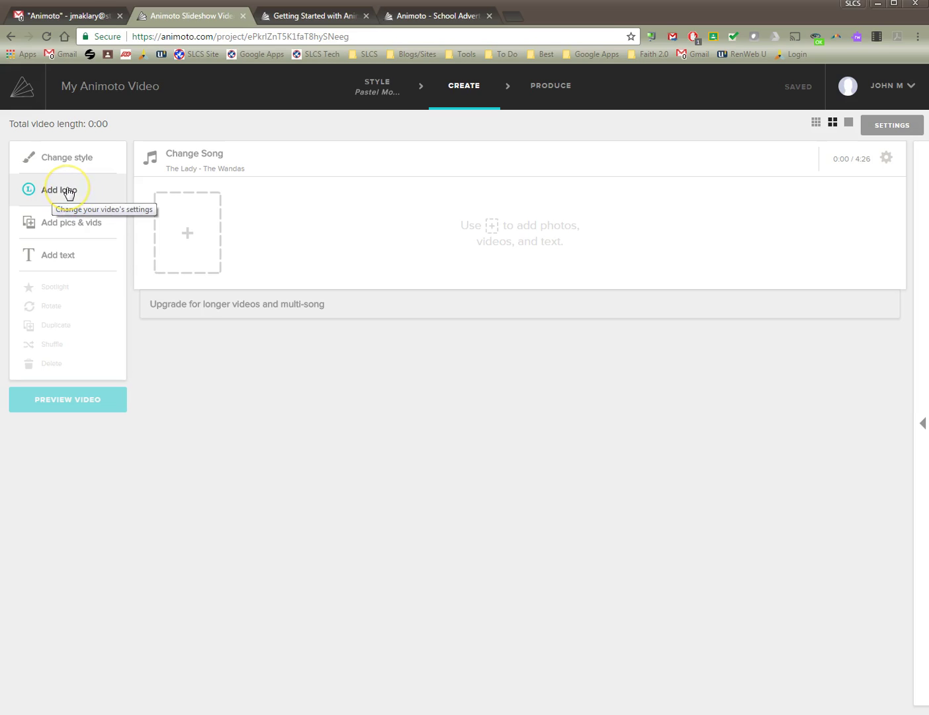
Open Add pics & vids and choose UPLOAD to browse the Career Day photo folder.
{"action": "left_click", "coordinate": [74, 228]}
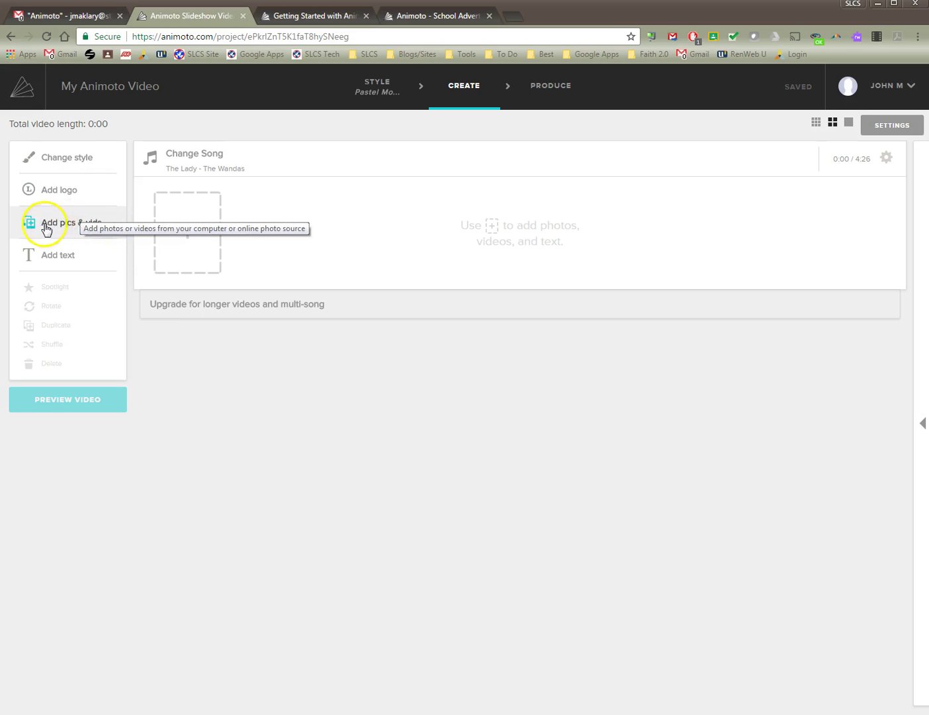
{"action": "left_click", "coordinate": [155, 233]}
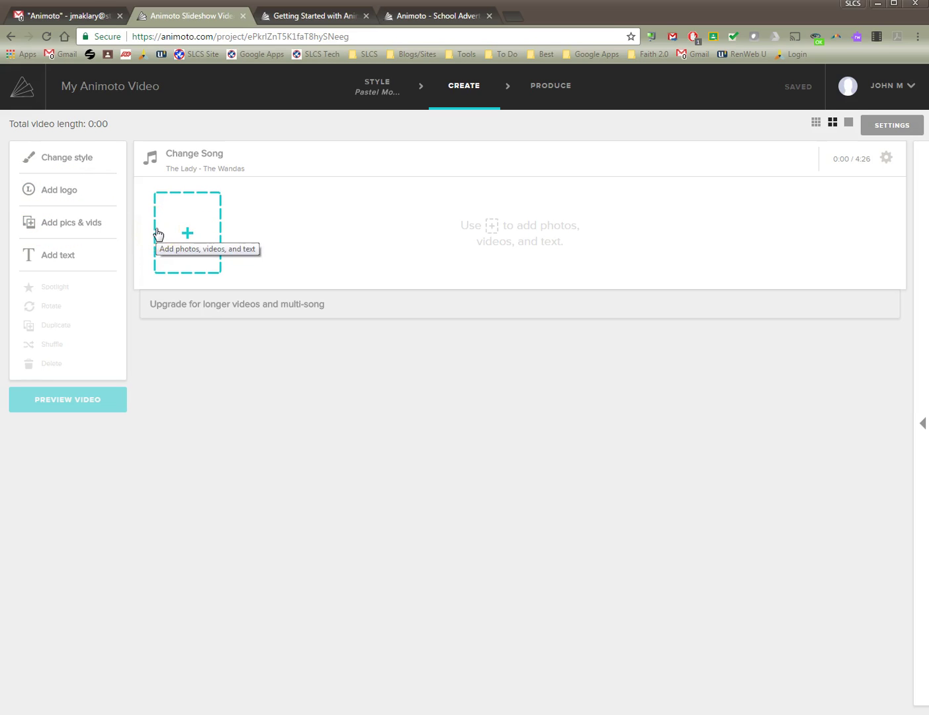
{"action": "left_click", "coordinate": [88, 223]}
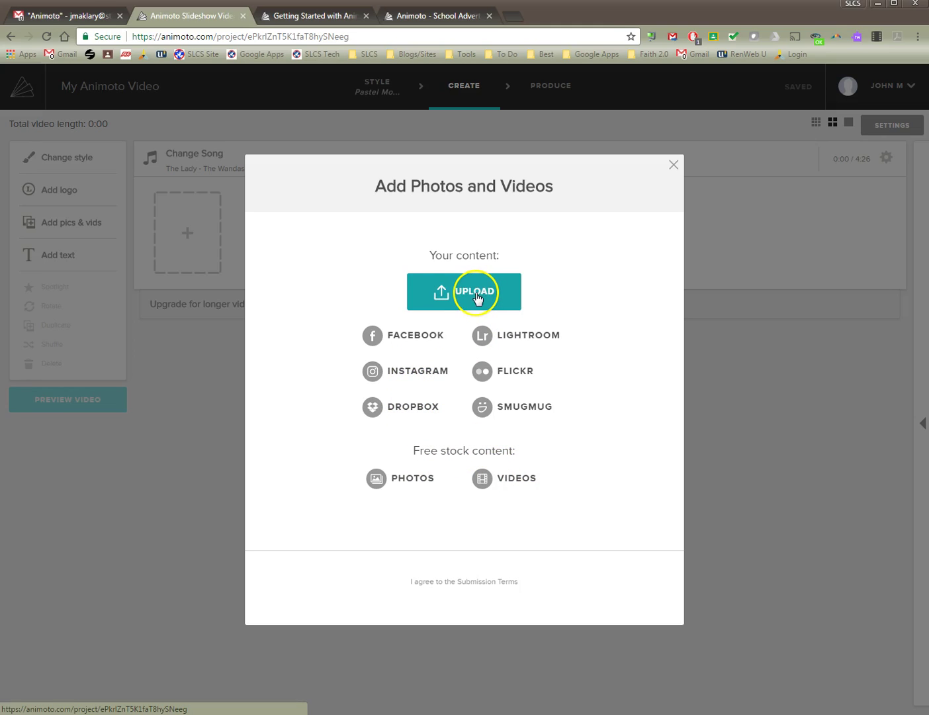
{"action": "left_click", "coordinate": [475, 296]}
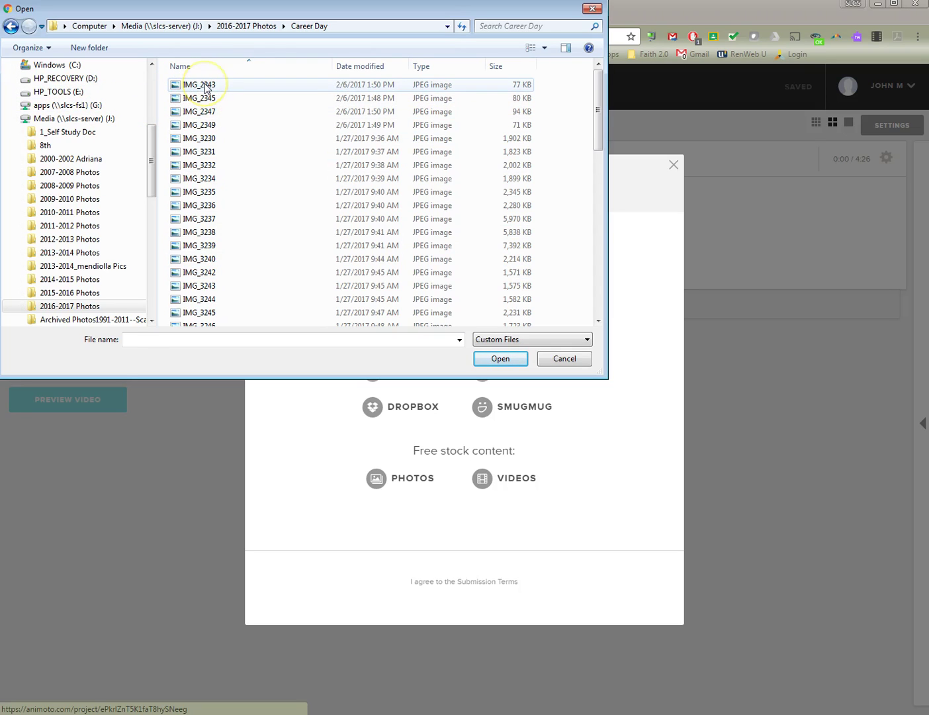
Select Career Day photos IMG_2343 through IMG_3251 and upload them to the storyboard.
{"action": "left_click", "coordinate": [206, 86]}
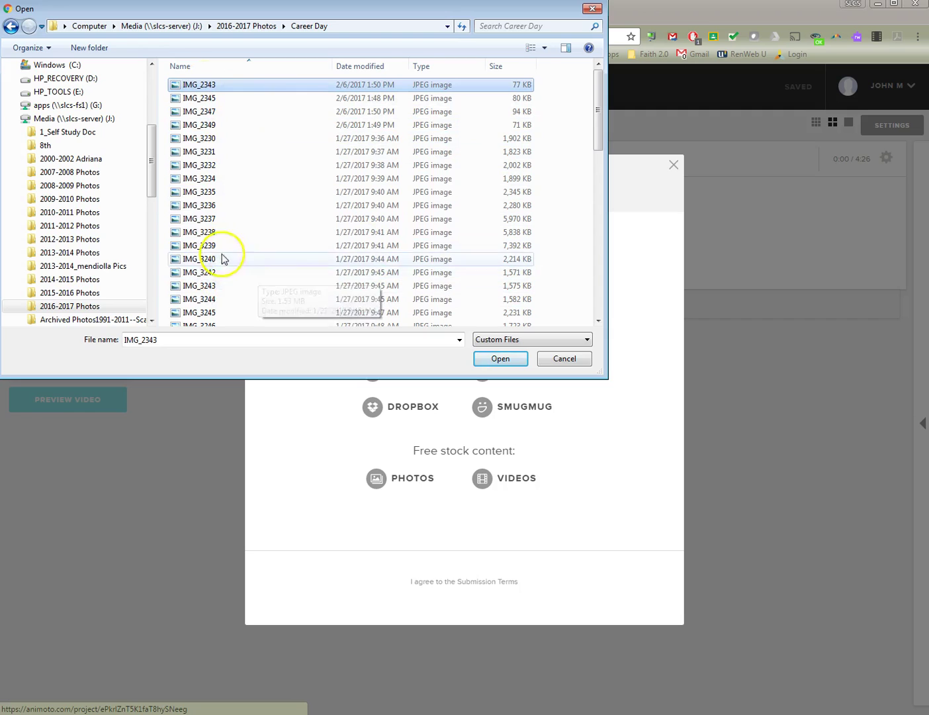
{"action": "left_click", "coordinate": [229, 304], "text": "shift"}
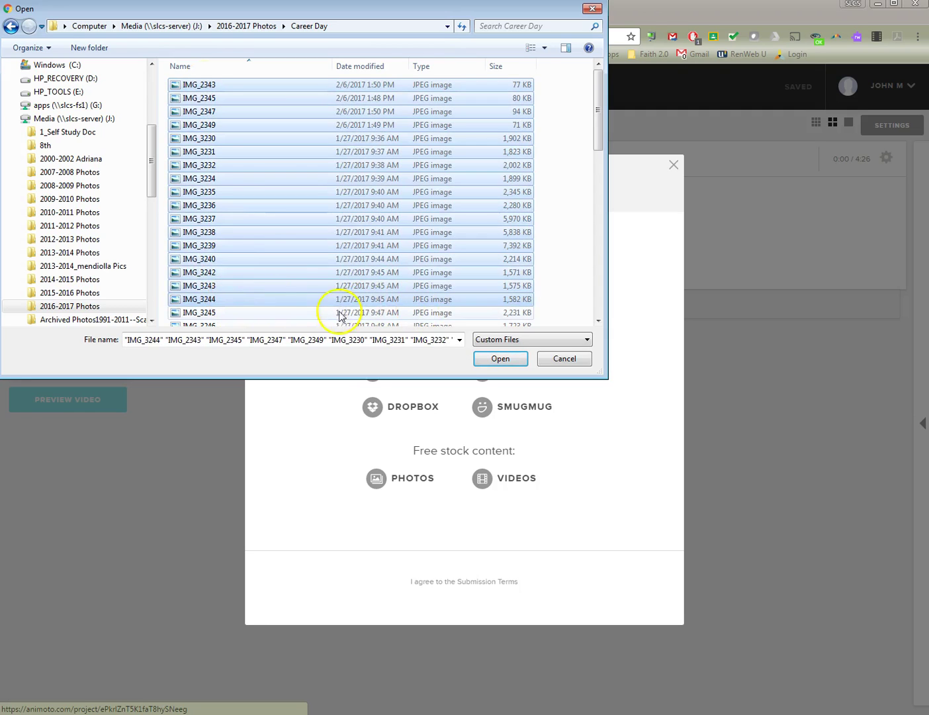
{"action": "scroll", "coordinate": [332, 311], "scroll_direction": "down", "scroll_amount": 3}
{"action": "left_click", "coordinate": [246, 281], "text": "shift"}
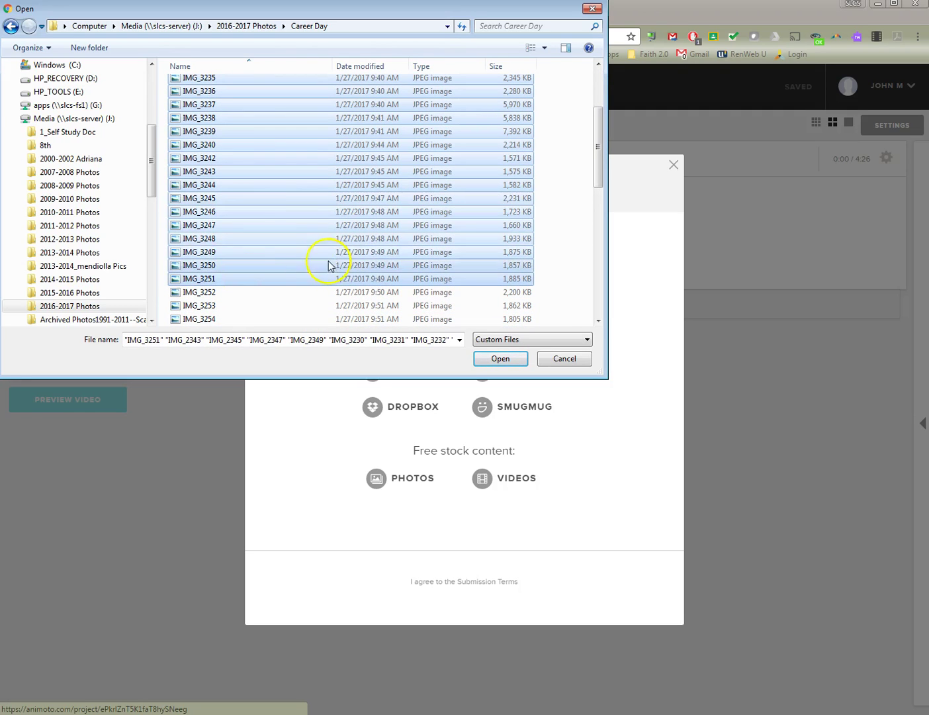
{"action": "left_click", "coordinate": [501, 359]}
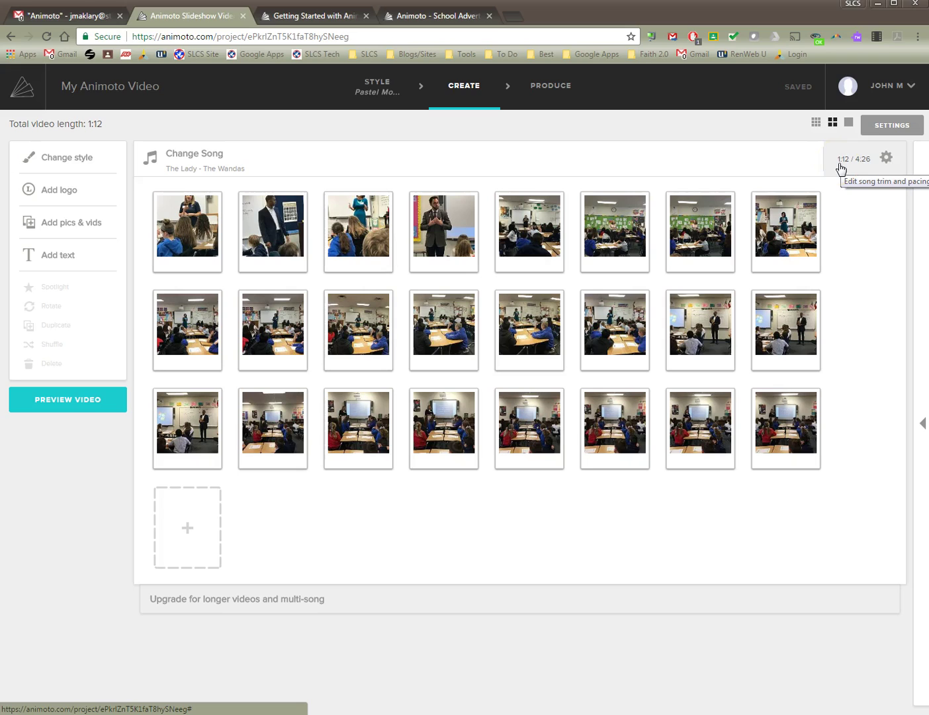
Slow the image pacing in three saved steps down to the slowest setting.
{"action": "left_click", "coordinate": [886, 159]}
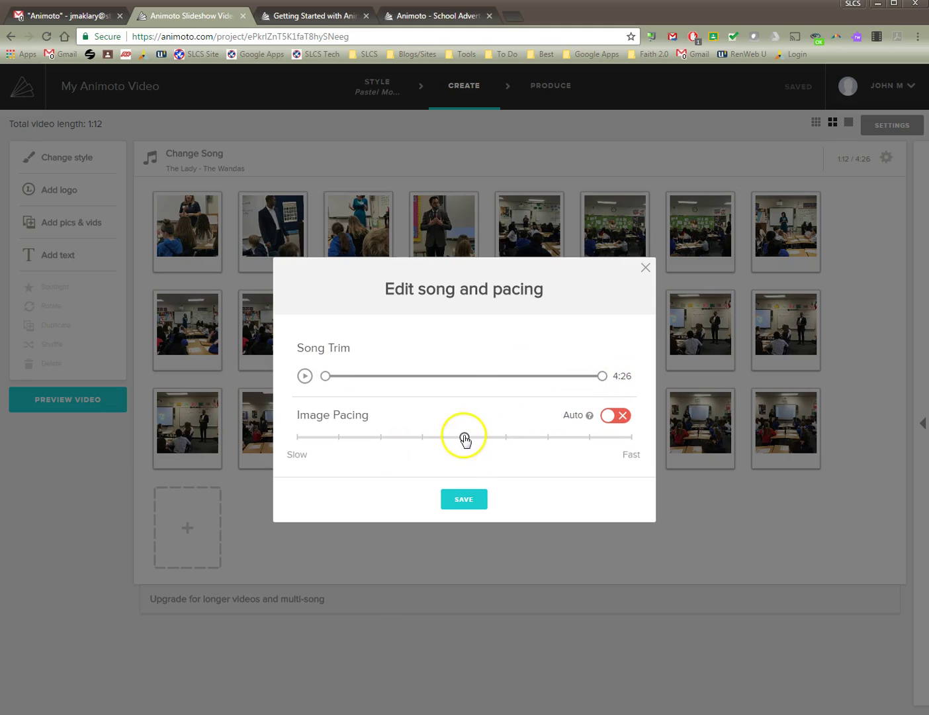
{"action": "left_click_drag", "start_coordinate": [464, 436], "coordinate": [423, 440]}
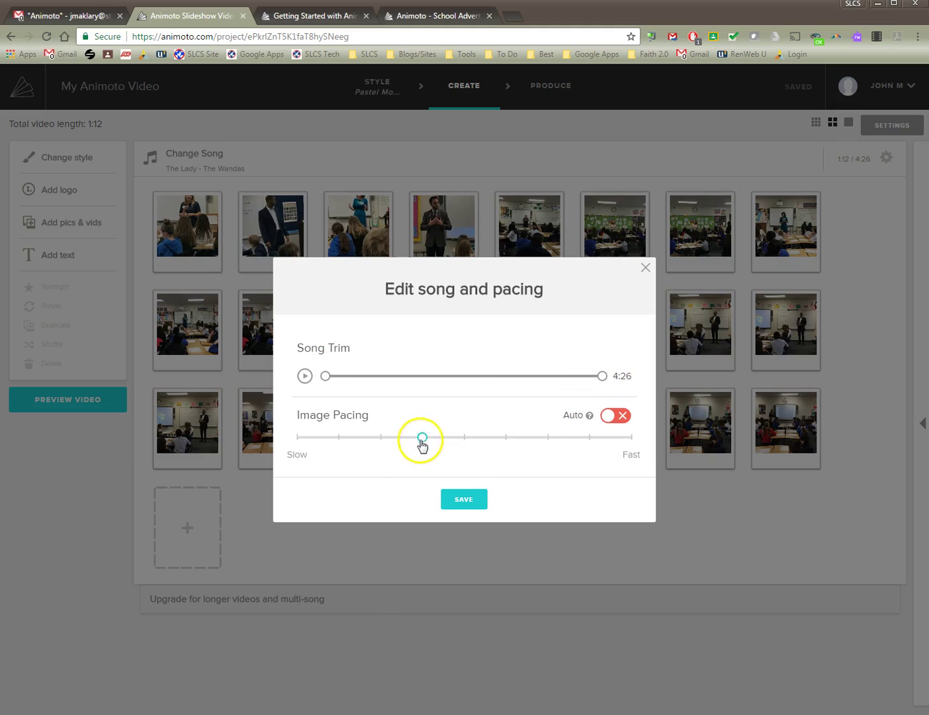
{"action": "left_click", "coordinate": [467, 501]}
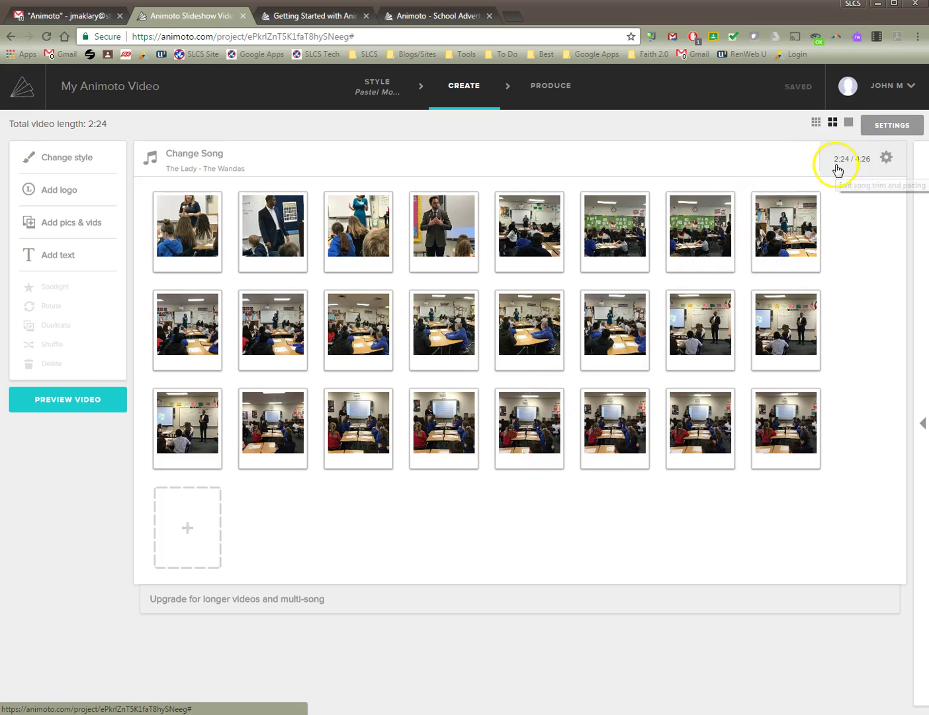
{"action": "left_click", "coordinate": [888, 161]}
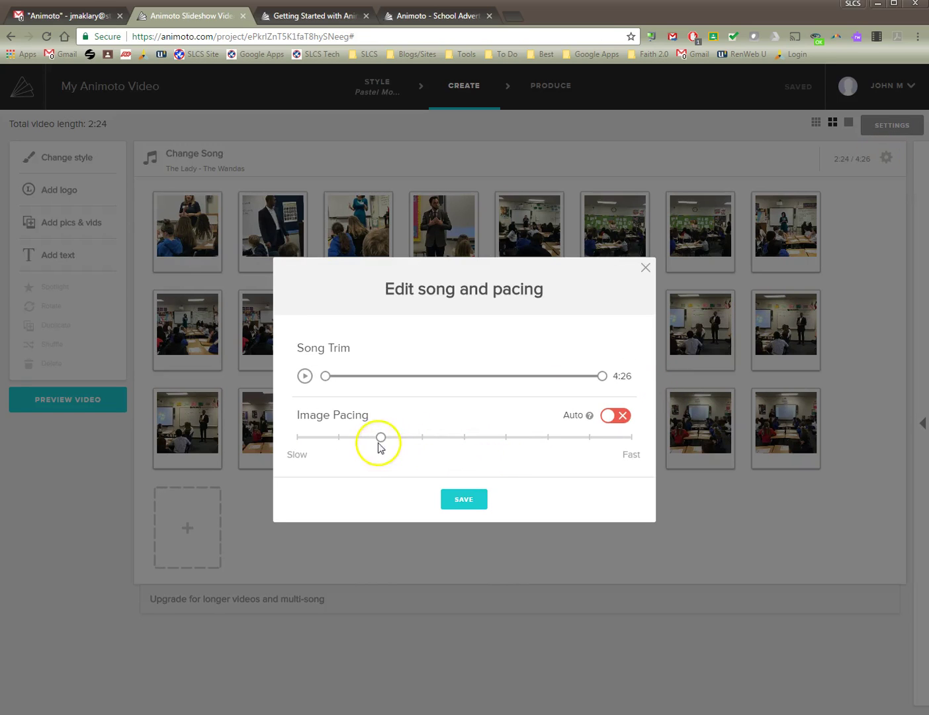
{"action": "left_click_drag", "start_coordinate": [377, 440], "coordinate": [340, 438]}
{"action": "left_click", "coordinate": [462, 500]}
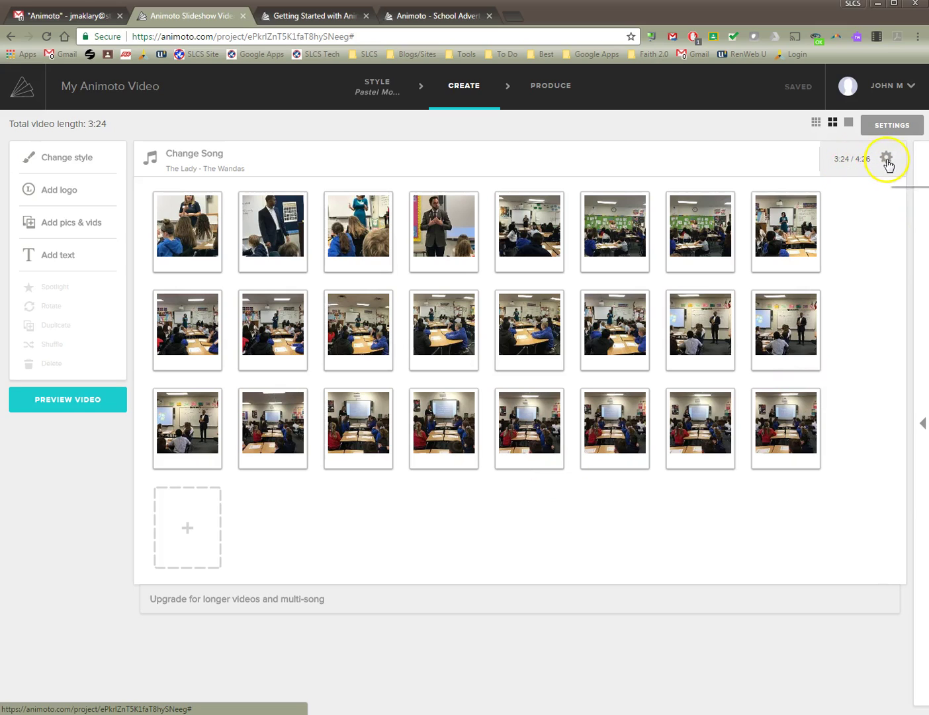
{"action": "left_click", "coordinate": [887, 161]}
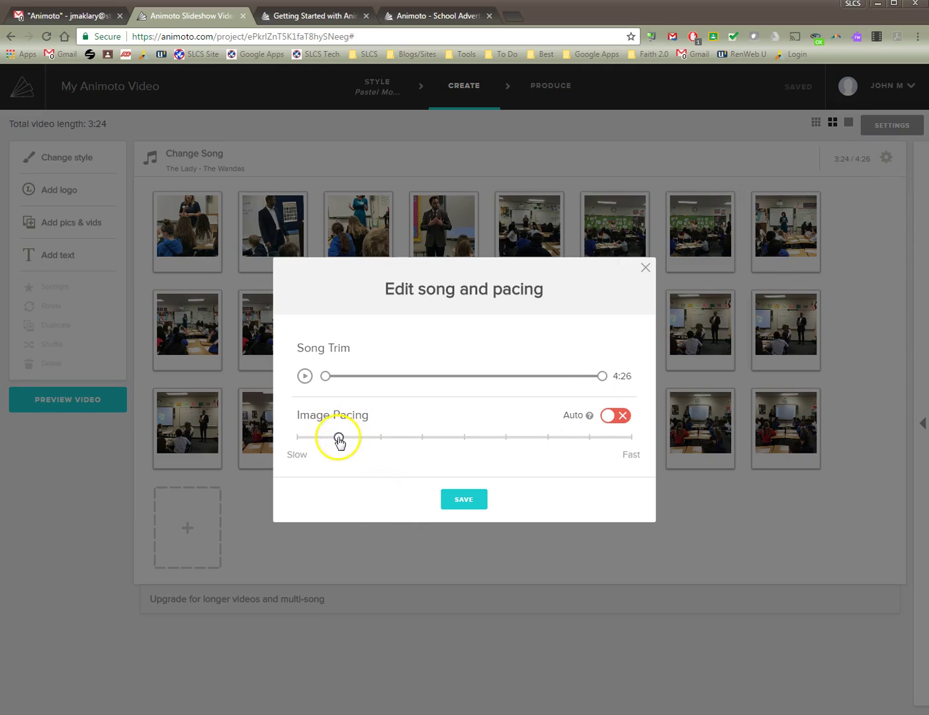
{"action": "left_click_drag", "start_coordinate": [339, 441], "coordinate": [286, 442]}
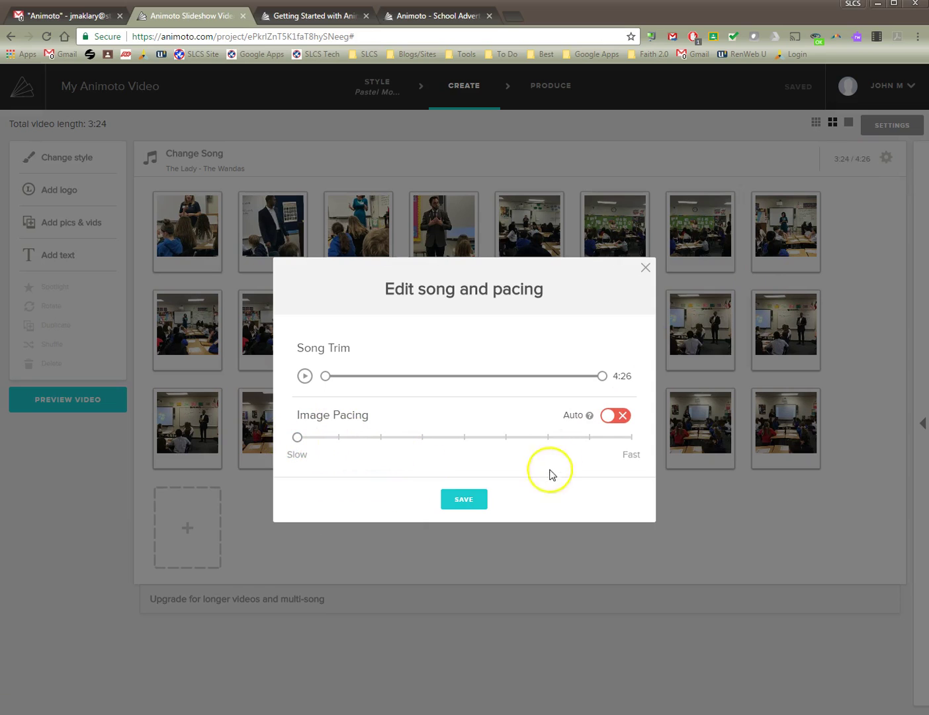
{"action": "left_click", "coordinate": [471, 503]}
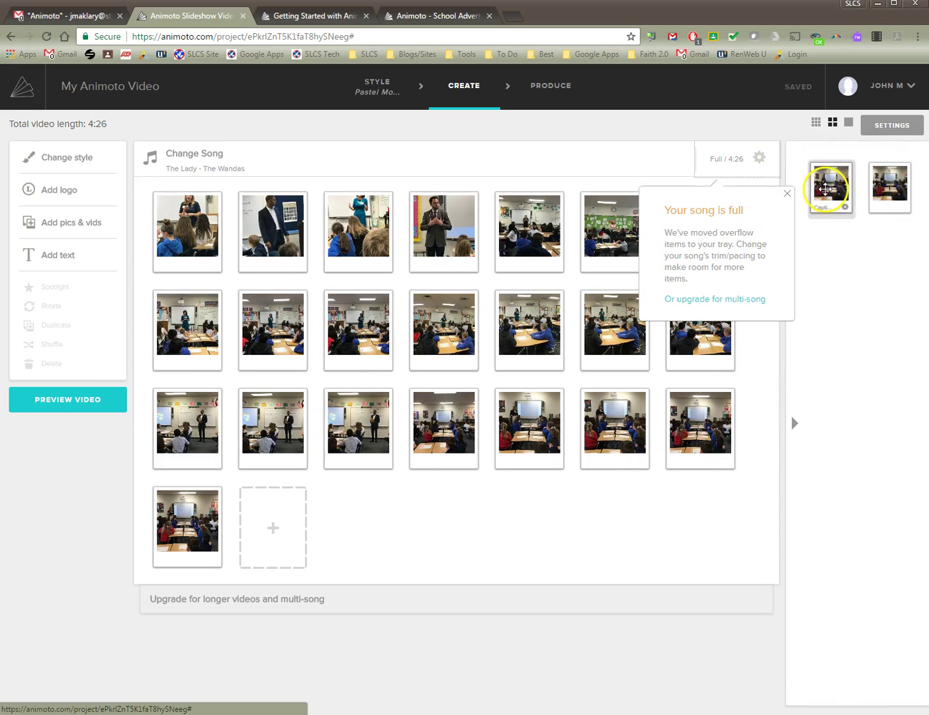
Switch image pacing to Auto and save so the photos fit the 4:26 song.
{"action": "left_click", "coordinate": [760, 160]}
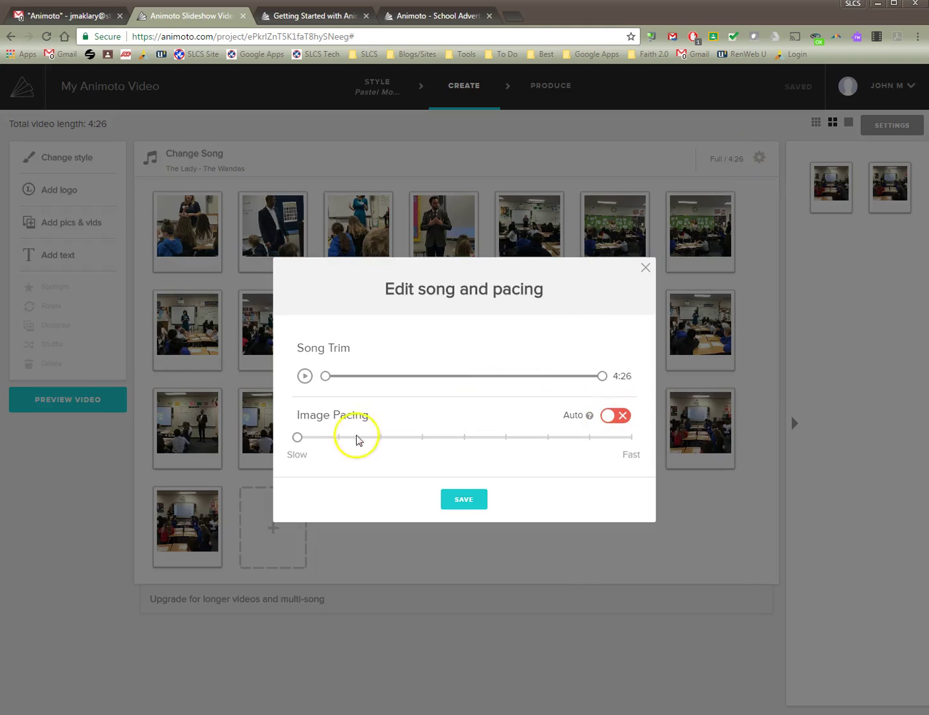
{"action": "left_click", "coordinate": [609, 417]}
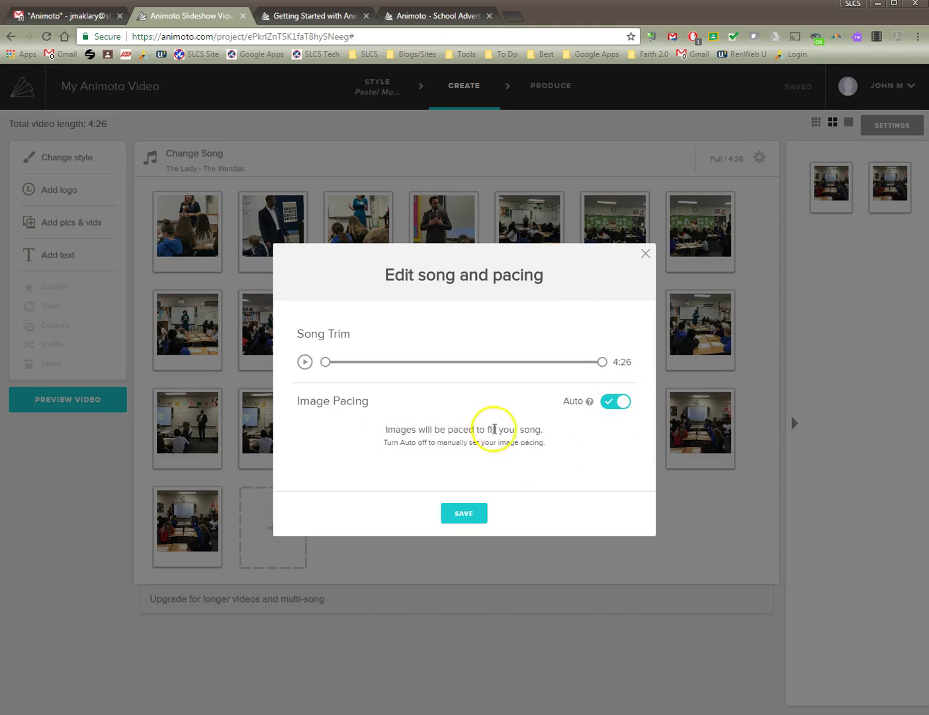
{"action": "left_click", "coordinate": [466, 514]}
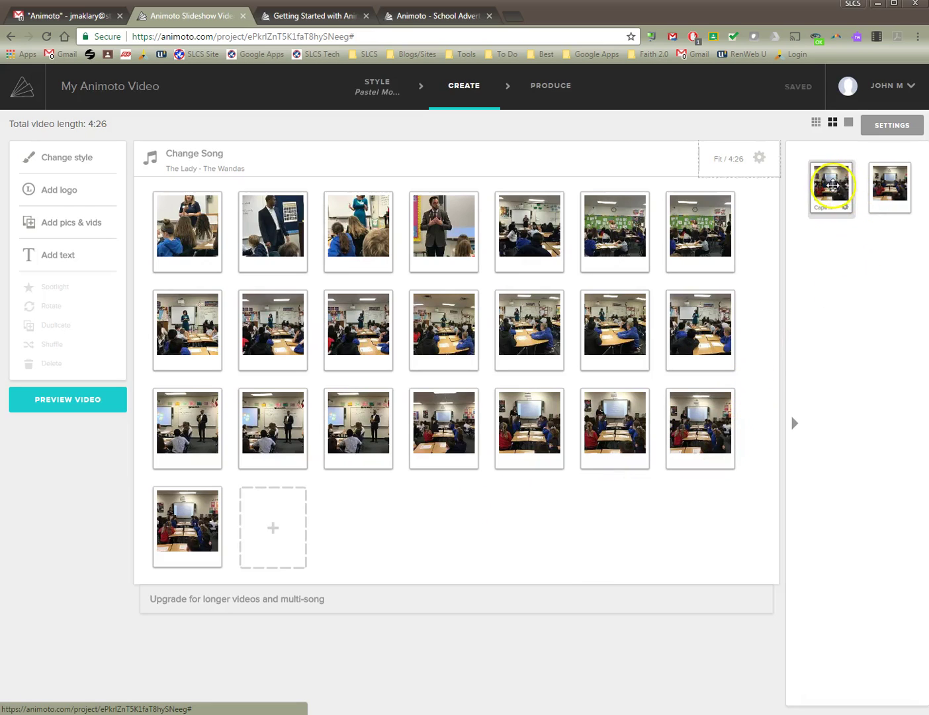
Drag the overflow photo from the right-side tray into the storyboard grid, restoring all 24 photos.
{"action": "left_click_drag", "start_coordinate": [832, 190], "coordinate": [509, 482]}
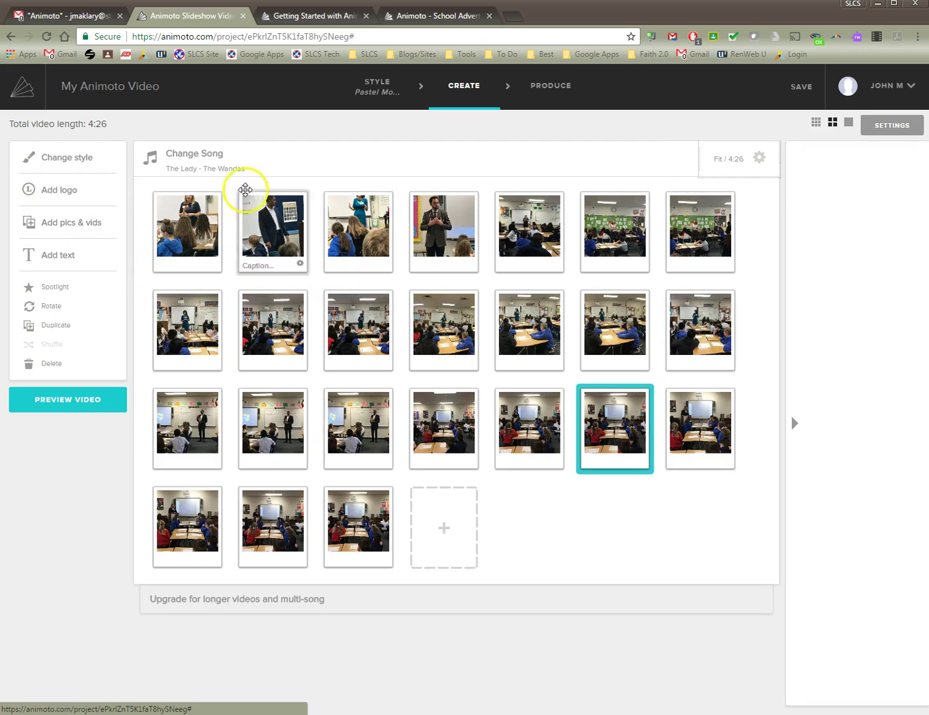
Open the full Music Library from the song choices.
{"action": "left_click", "coordinate": [219, 165]}
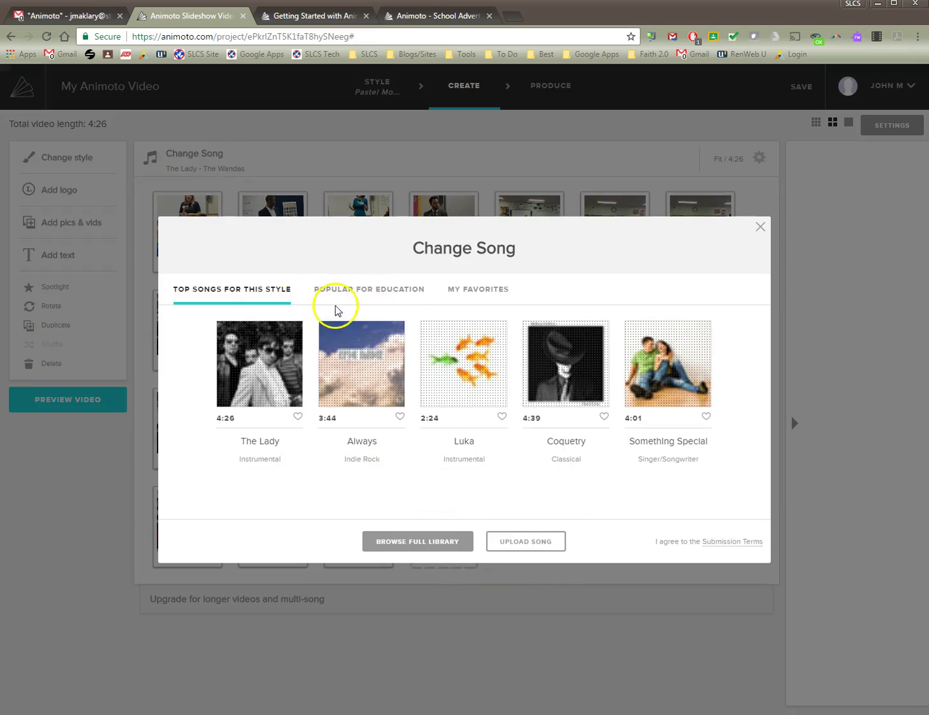
{"action": "mouse_move", "coordinate": [473, 468]}
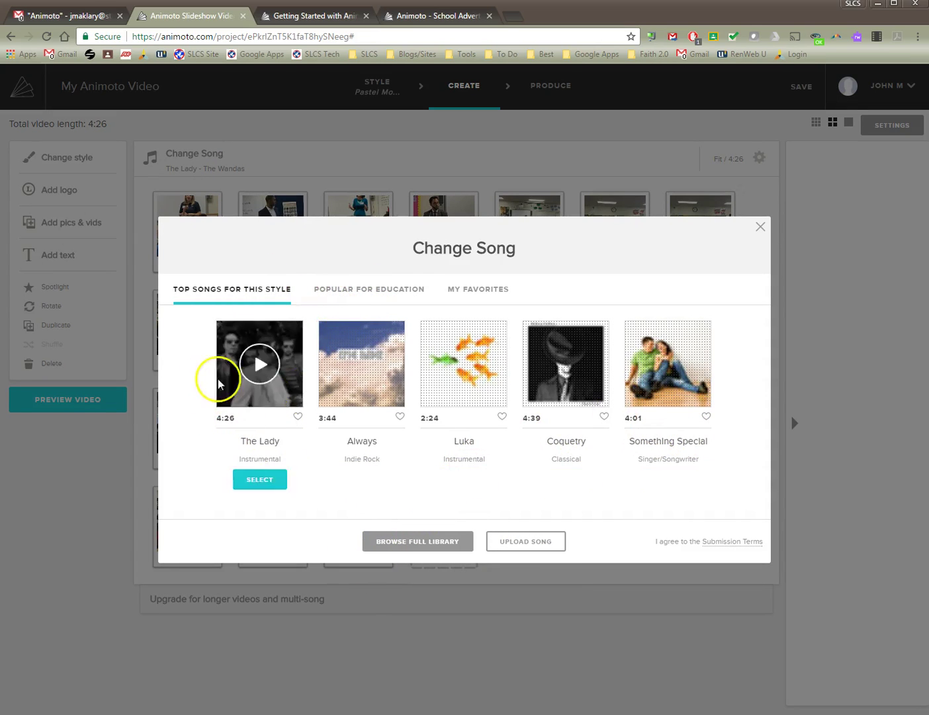
{"action": "mouse_move", "coordinate": [255, 365]}
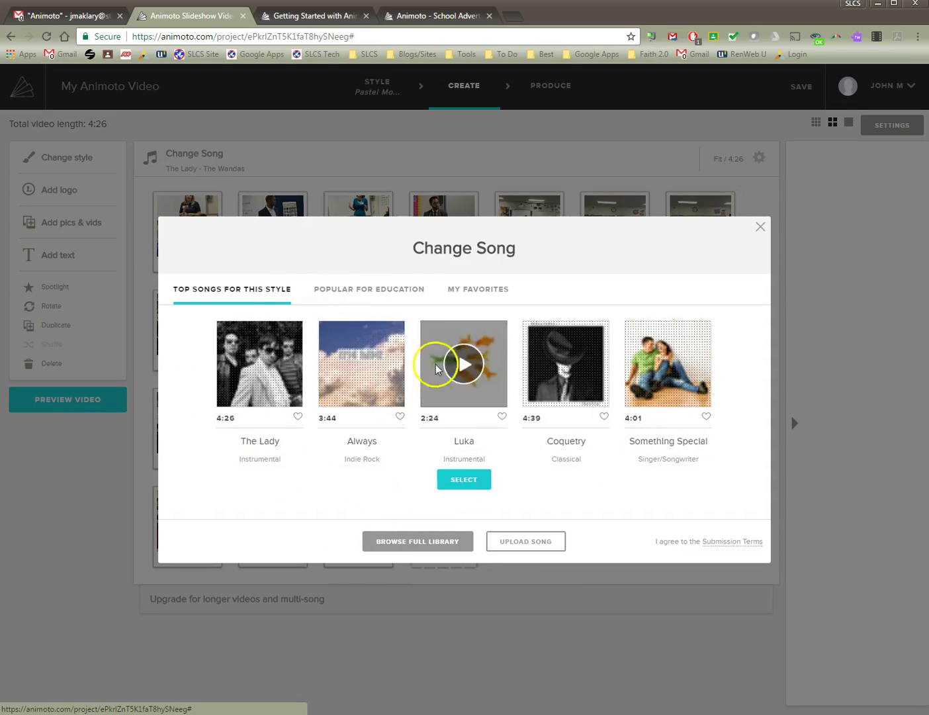
{"action": "mouse_move", "coordinate": [536, 387]}
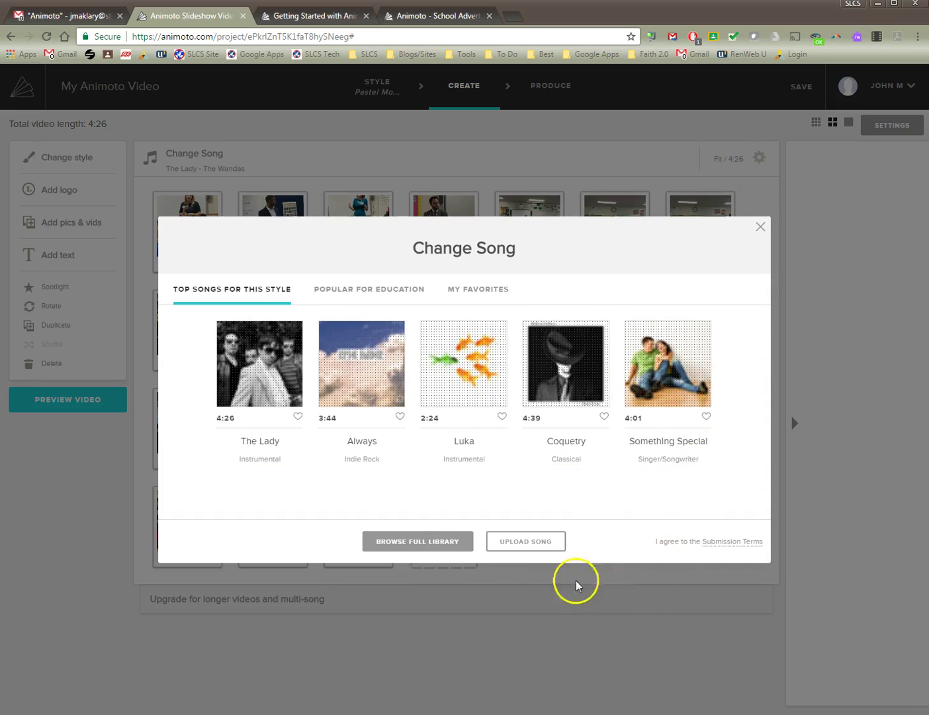
{"action": "left_click", "coordinate": [418, 541]}
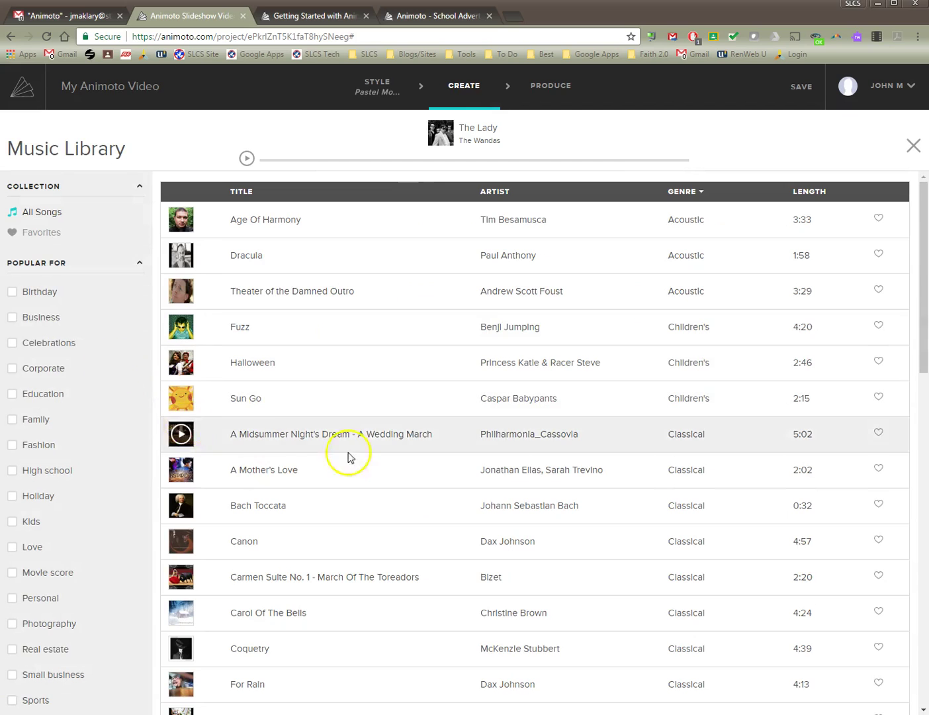
{"action": "scroll", "coordinate": [365, 450], "scroll_direction": "down", "scroll_amount": 7}
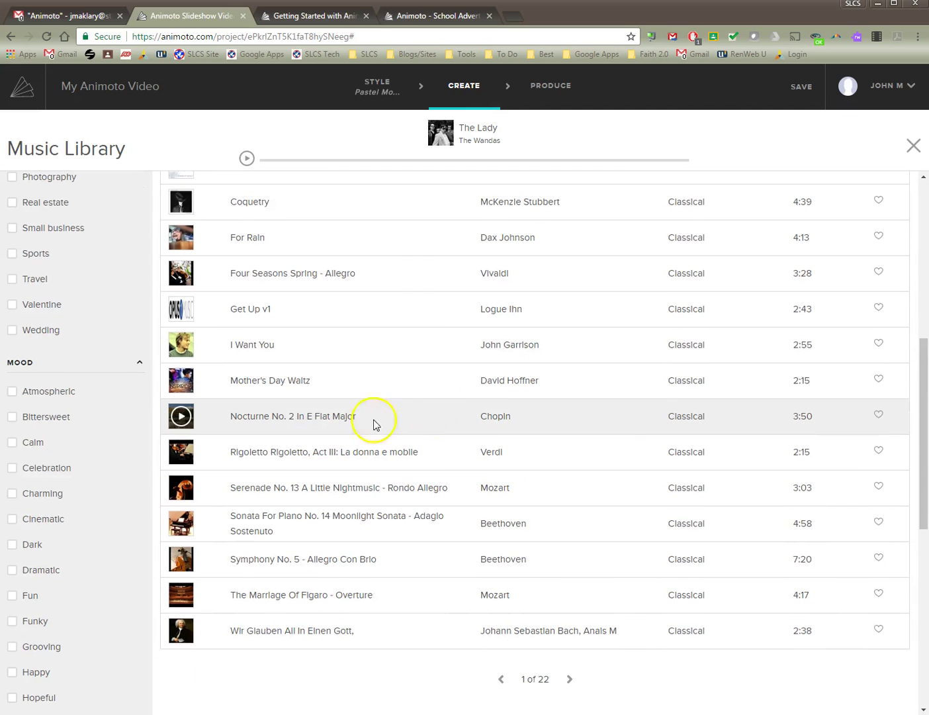
{"action": "scroll", "coordinate": [695, 454], "scroll_direction": "up", "scroll_amount": 7}
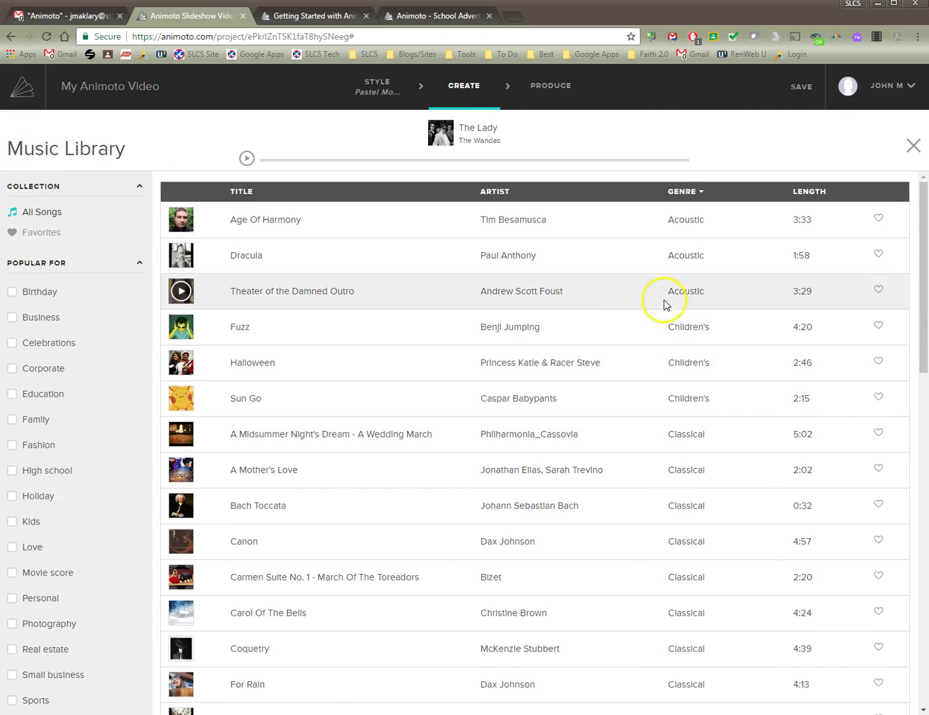
Preview the songs Fuzz, Halloween and finally Age Of Harmony.
{"action": "left_click", "coordinate": [182, 327]}
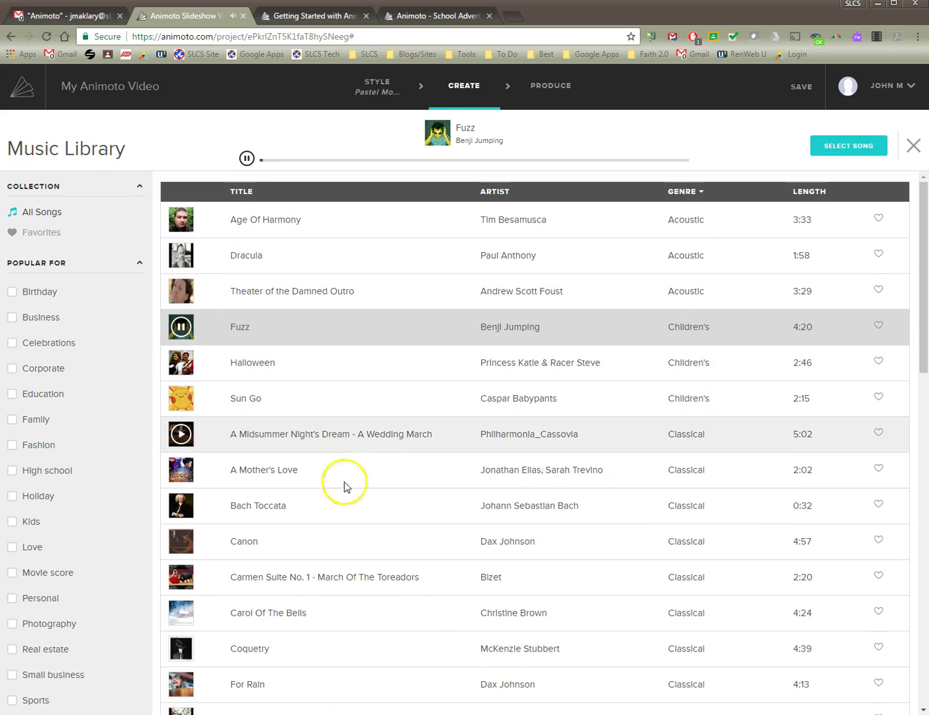
{"action": "left_click", "coordinate": [180, 364]}
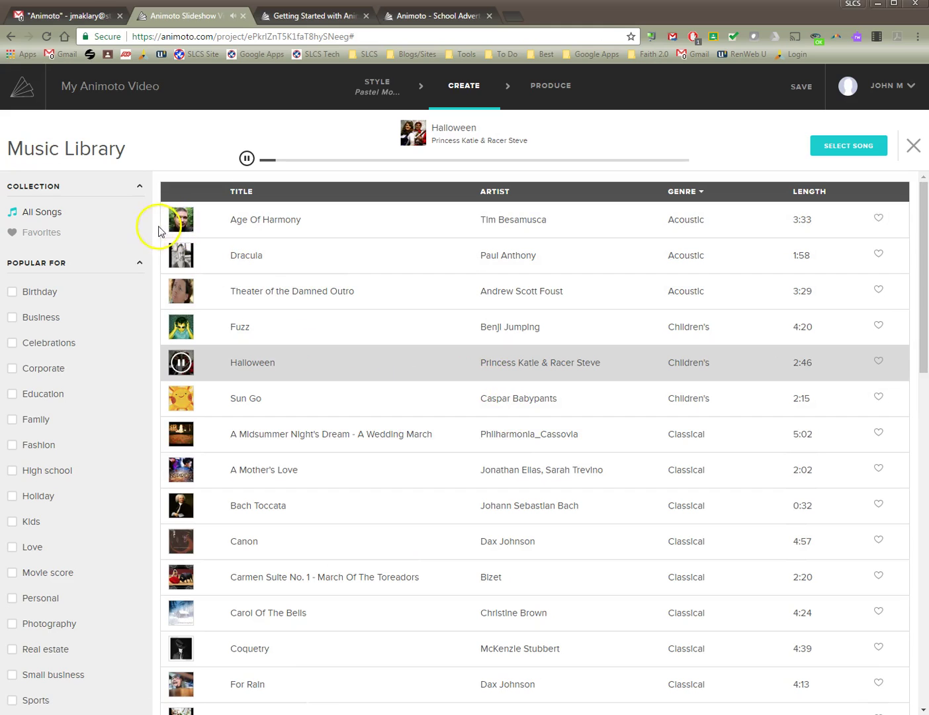
{"action": "left_click", "coordinate": [182, 220]}
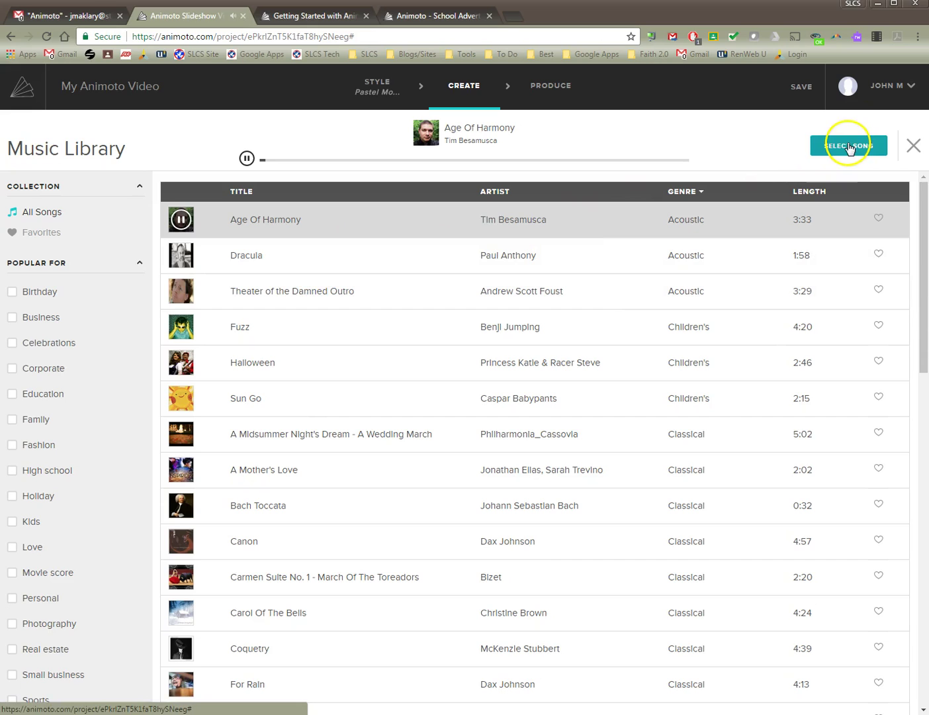
Use Age Of Harmony as the song, trimming its start to about 0:45, and save.
{"action": "left_click", "coordinate": [850, 147]}
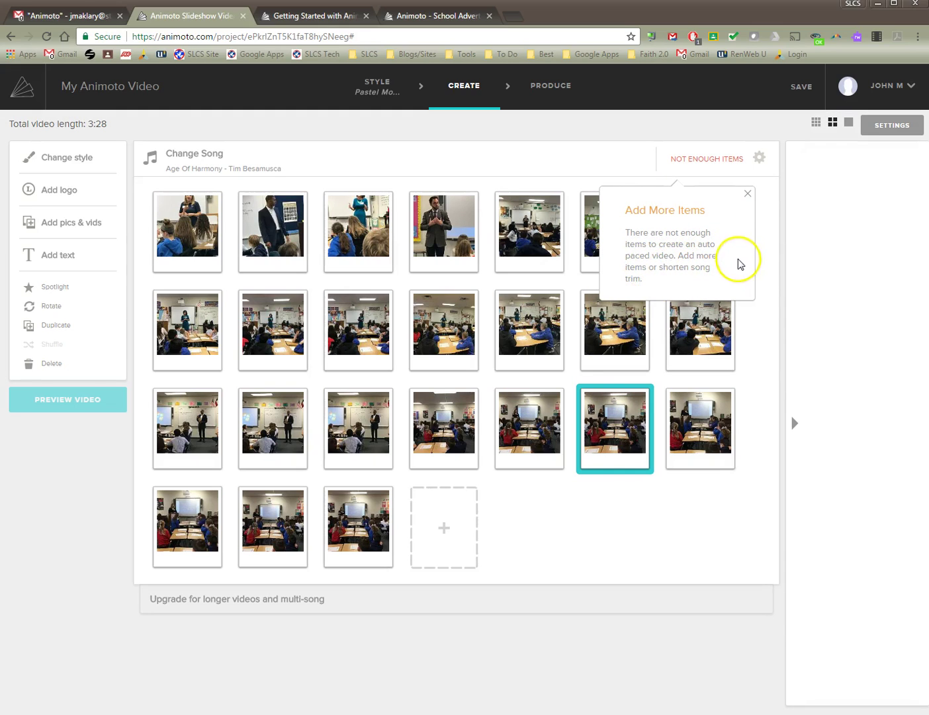
{"action": "left_click", "coordinate": [749, 192]}
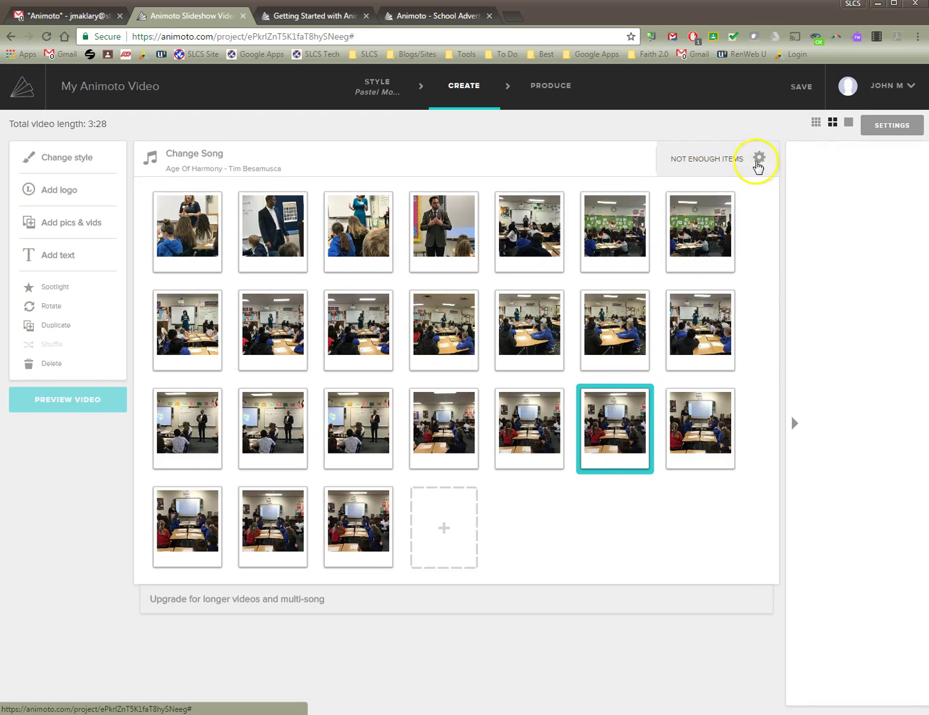
{"action": "left_click", "coordinate": [761, 162]}
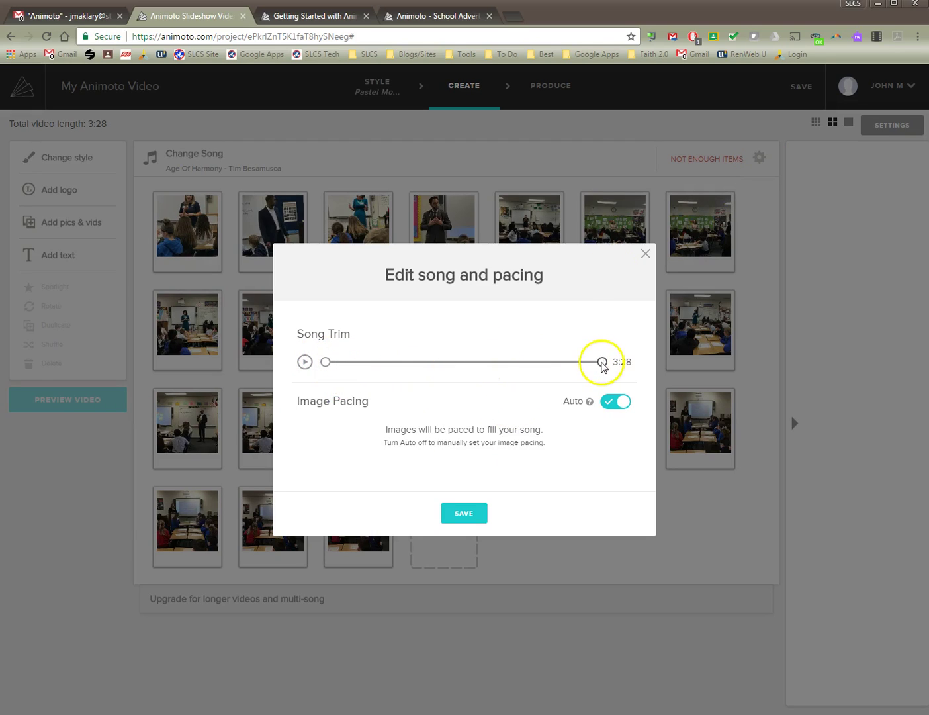
{"action": "left_click_drag", "start_coordinate": [603, 363], "coordinate": [604, 365]}
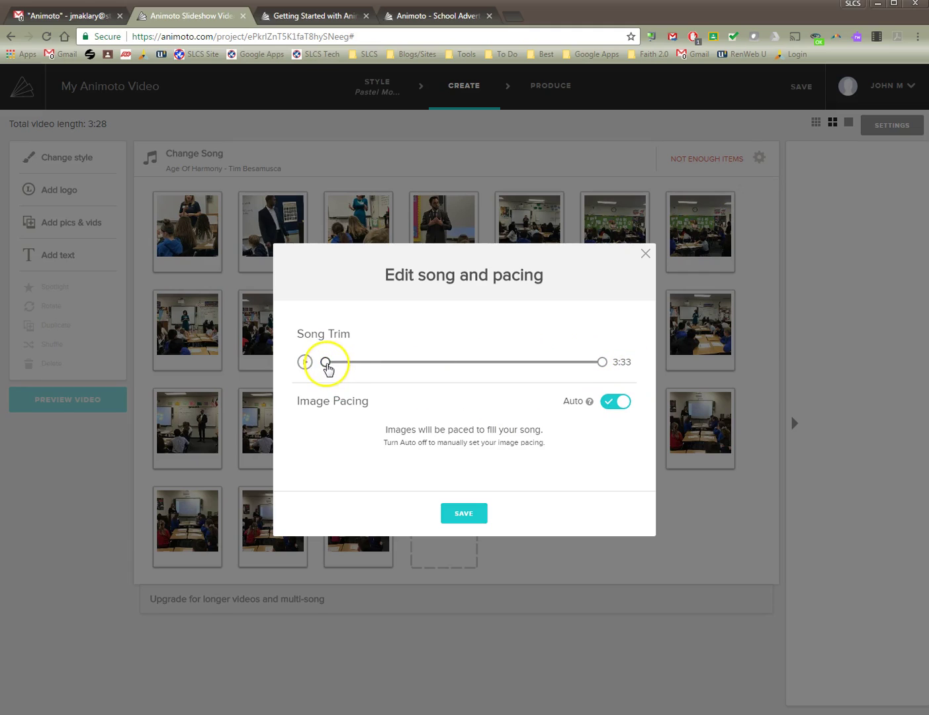
{"action": "left_click_drag", "start_coordinate": [326, 364], "coordinate": [385, 367]}
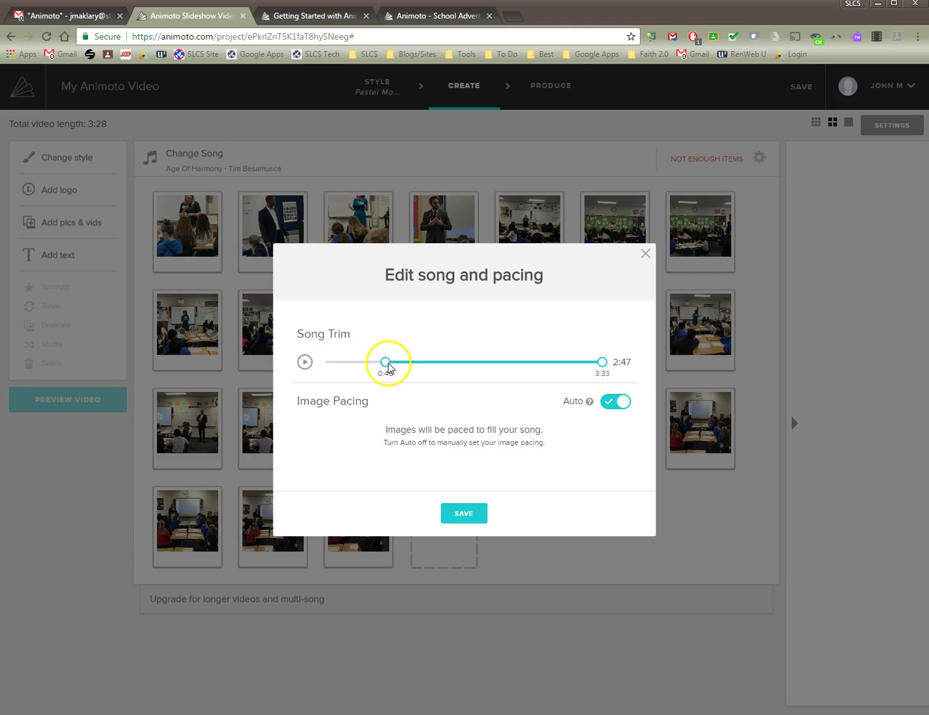
{"action": "left_click", "coordinate": [469, 512]}
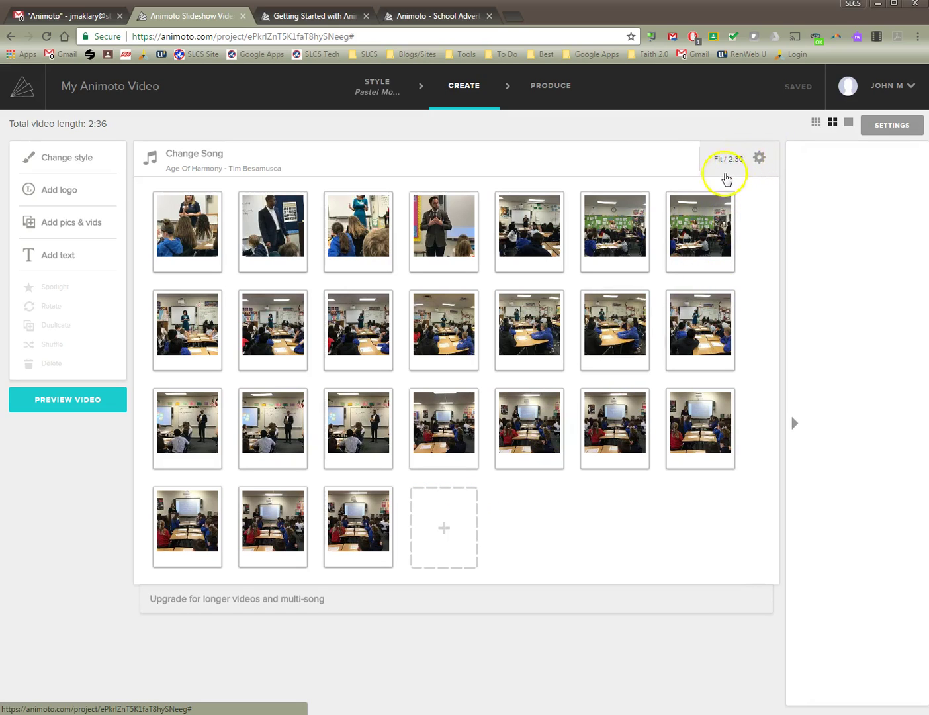
Readjust the song's start trim so it lasts 2:23, then save.
{"action": "left_click", "coordinate": [760, 158]}
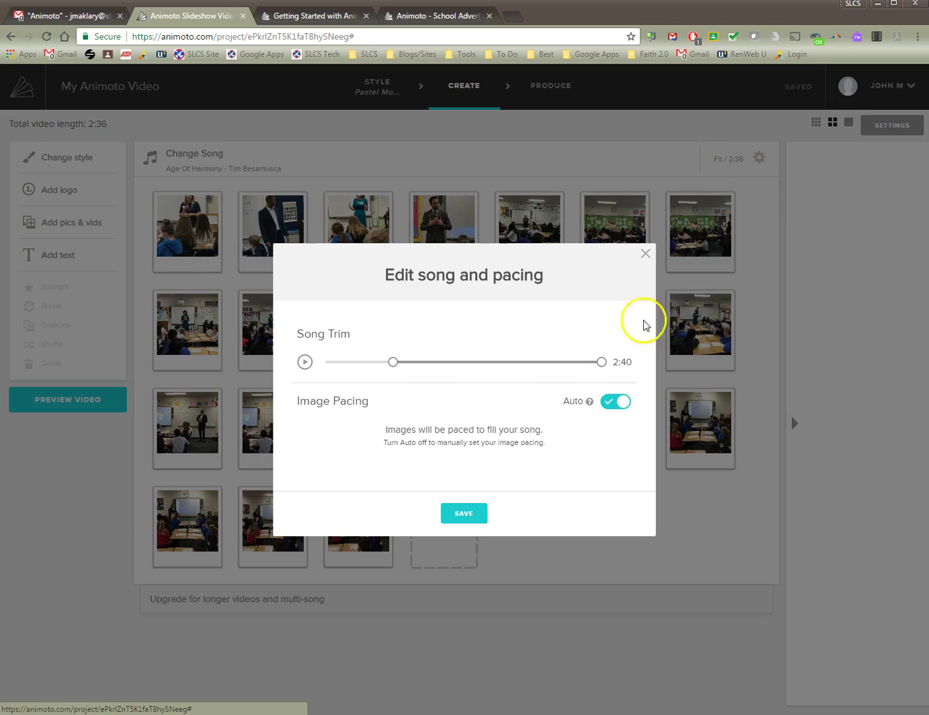
{"action": "left_click_drag", "start_coordinate": [394, 362], "coordinate": [375, 362]}
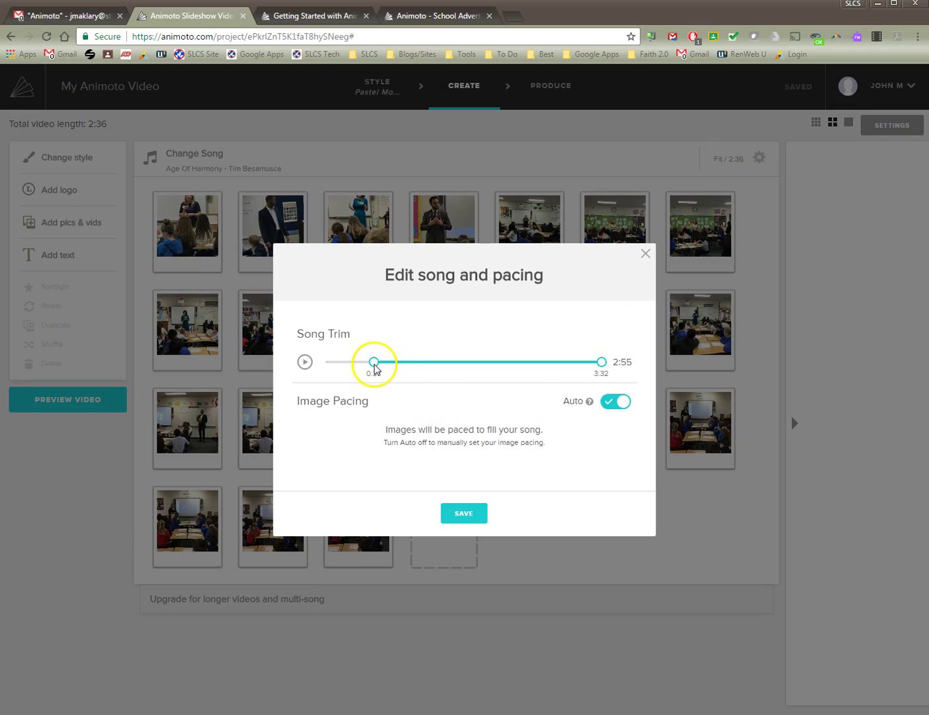
{"action": "left_click", "coordinate": [304, 362]}
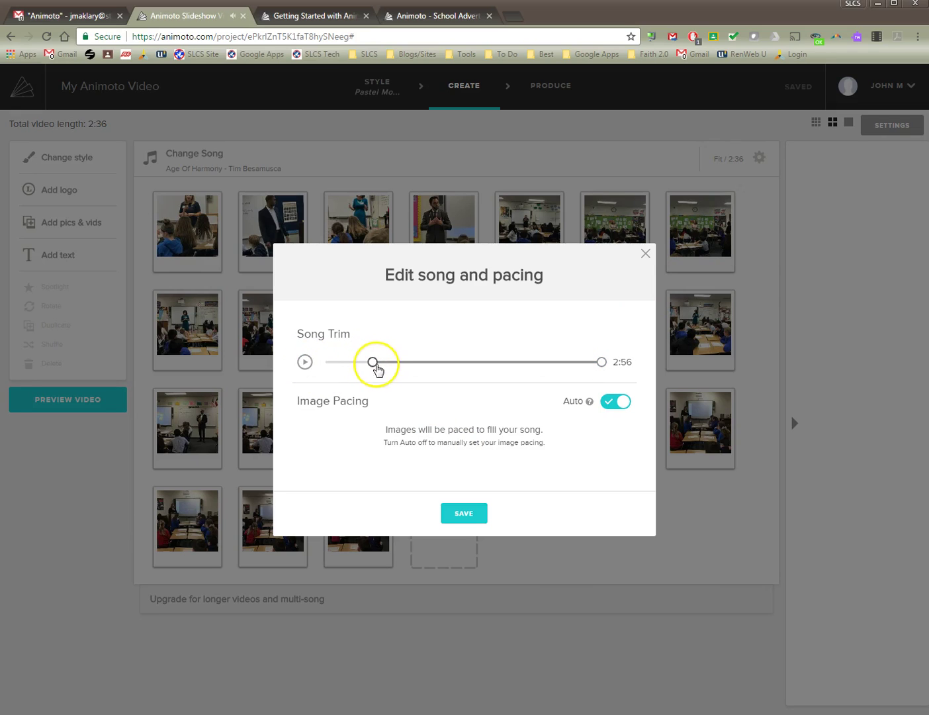
{"action": "left_click_drag", "start_coordinate": [378, 365], "coordinate": [416, 365]}
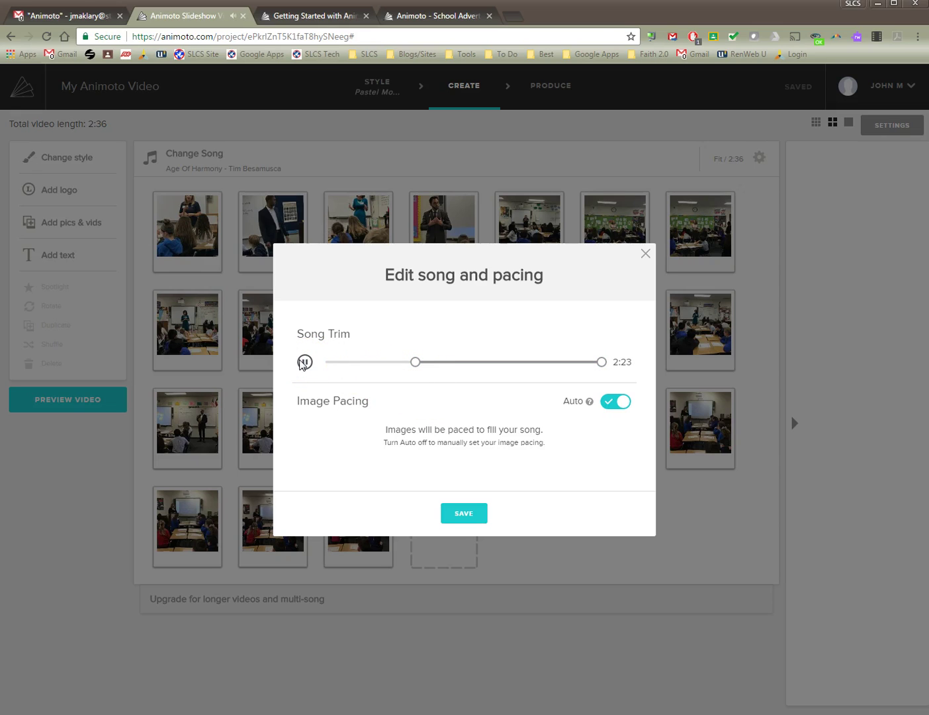
{"action": "left_click", "coordinate": [464, 514]}
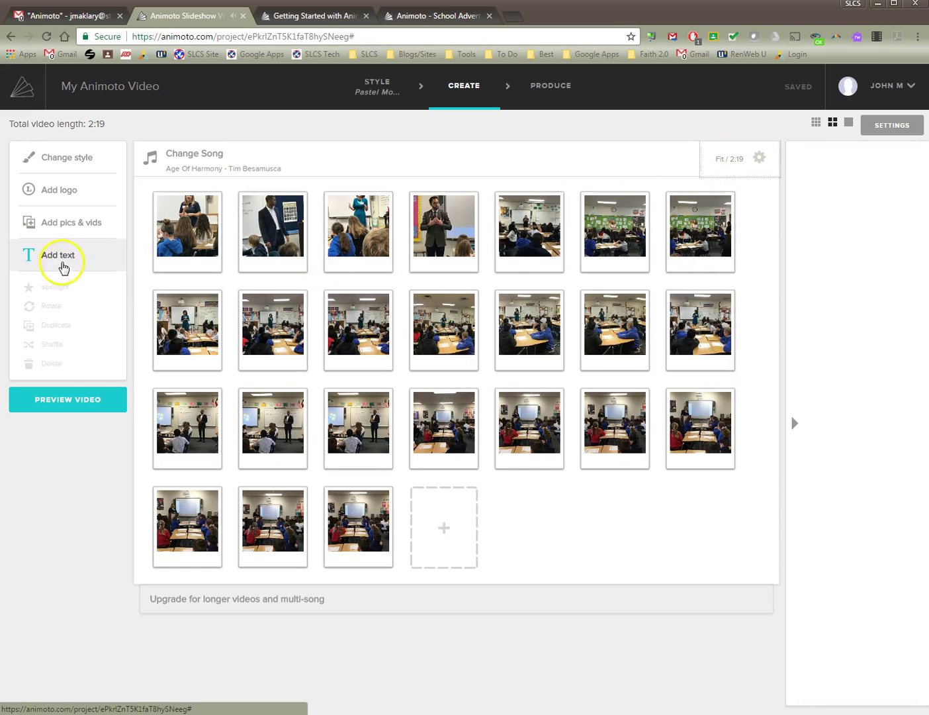
{"action": "left_click", "coordinate": [78, 406]}
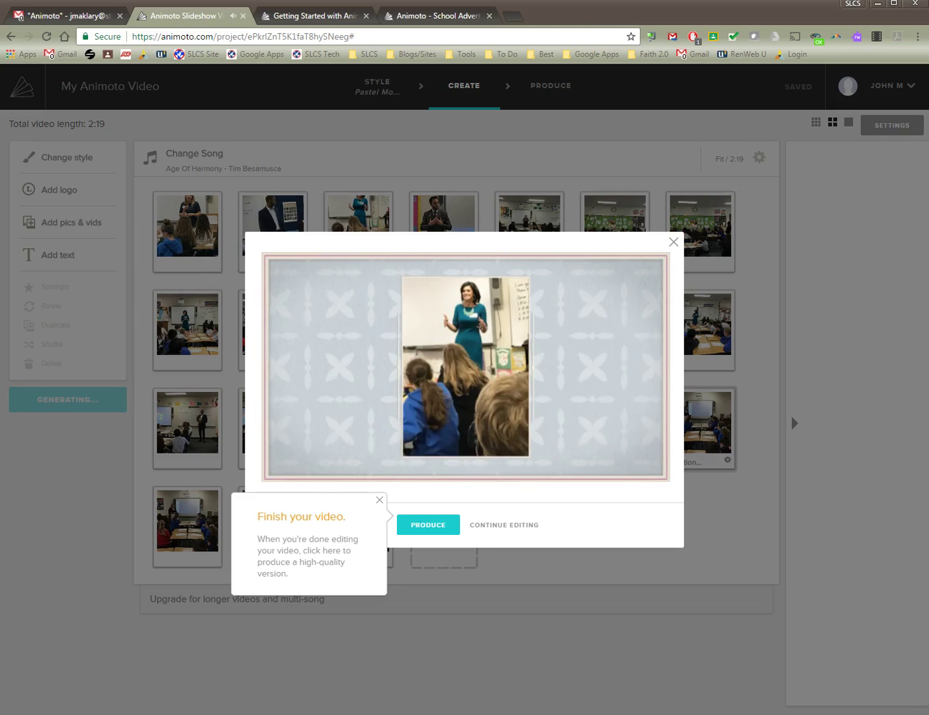
{"action": "mouse_move", "coordinate": [634, 394]}
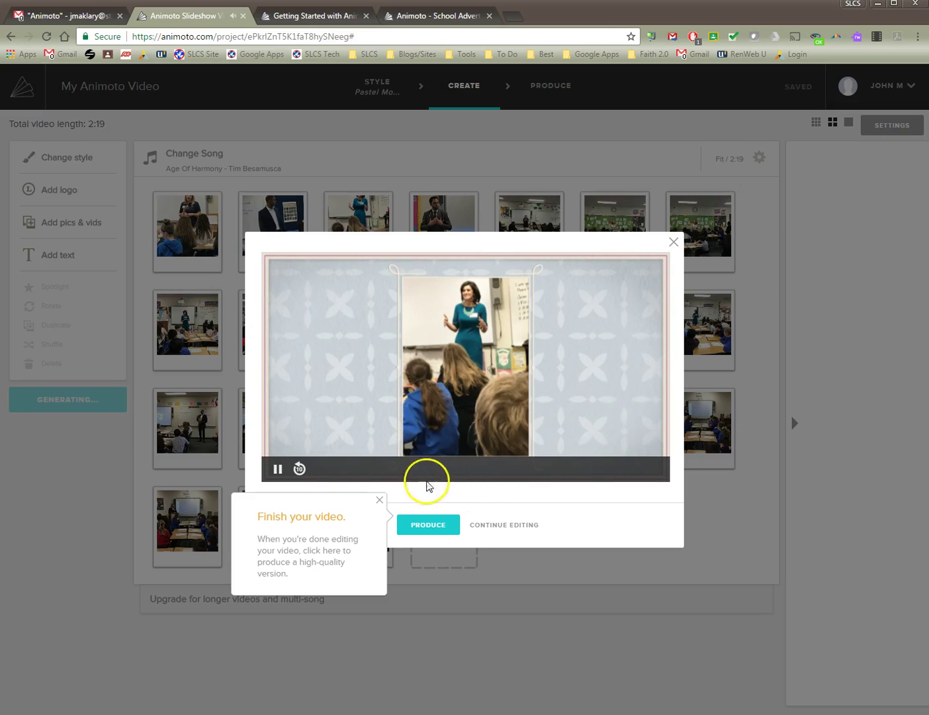
{"action": "left_click", "coordinate": [380, 500]}
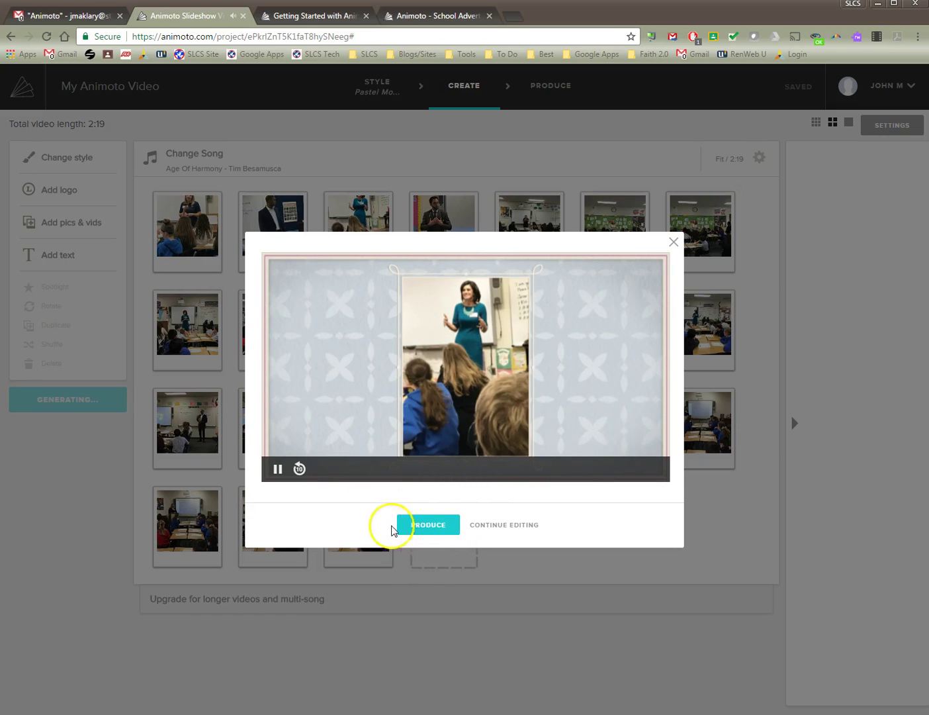
{"action": "left_click", "coordinate": [512, 527]}
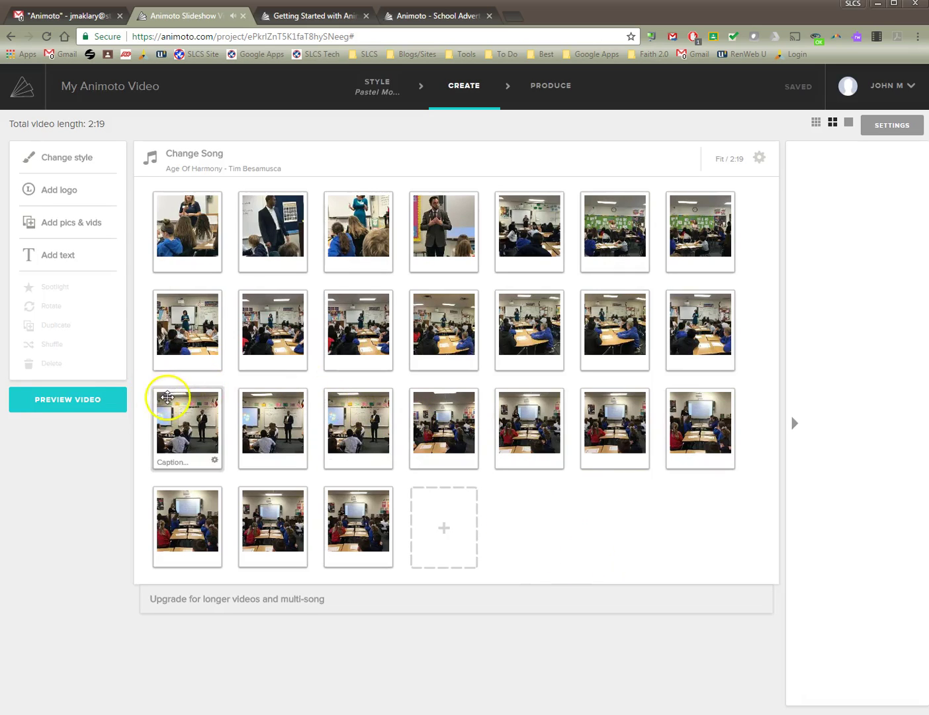
Create a 'My Awesome Slideshow 2016-2017' title slide and move it into the first storyboard slot.
{"action": "left_click", "coordinate": [178, 219]}
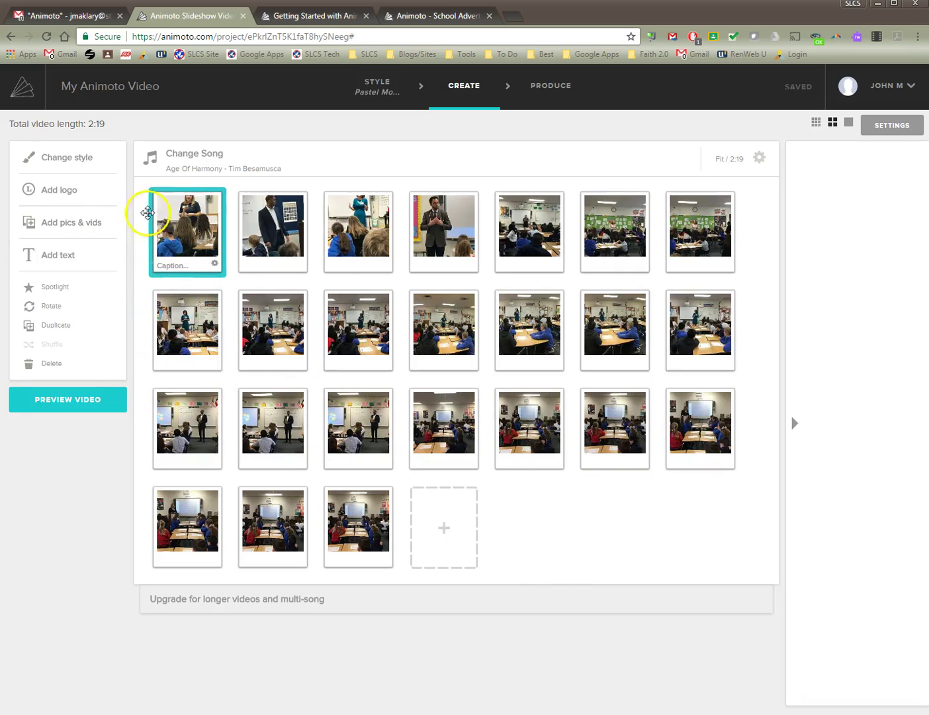
{"action": "left_click", "coordinate": [54, 258]}
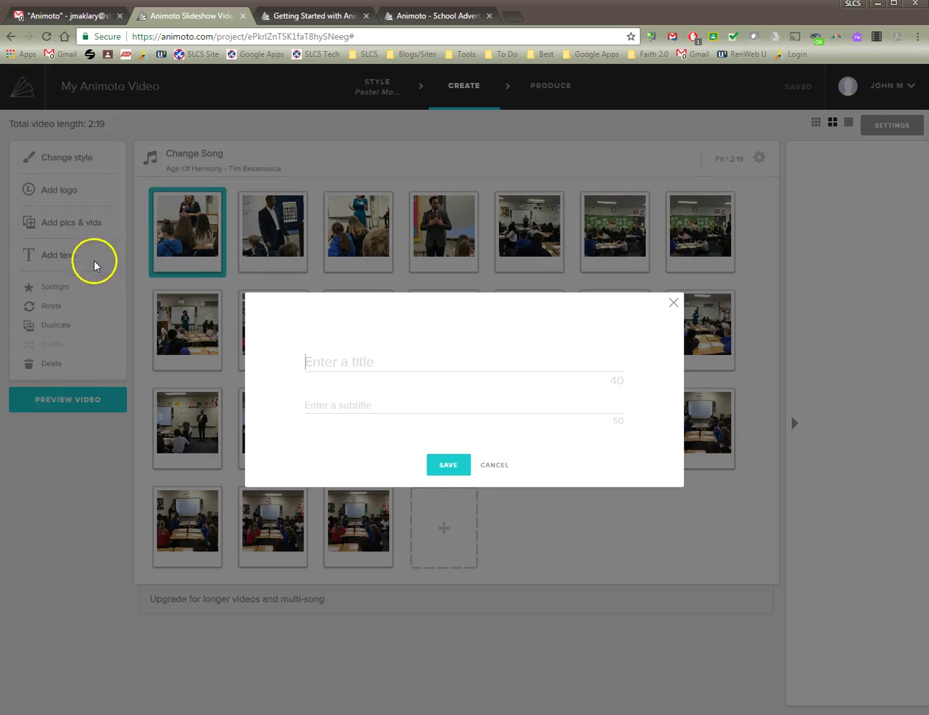
{"action": "left_click", "coordinate": [377, 361]}
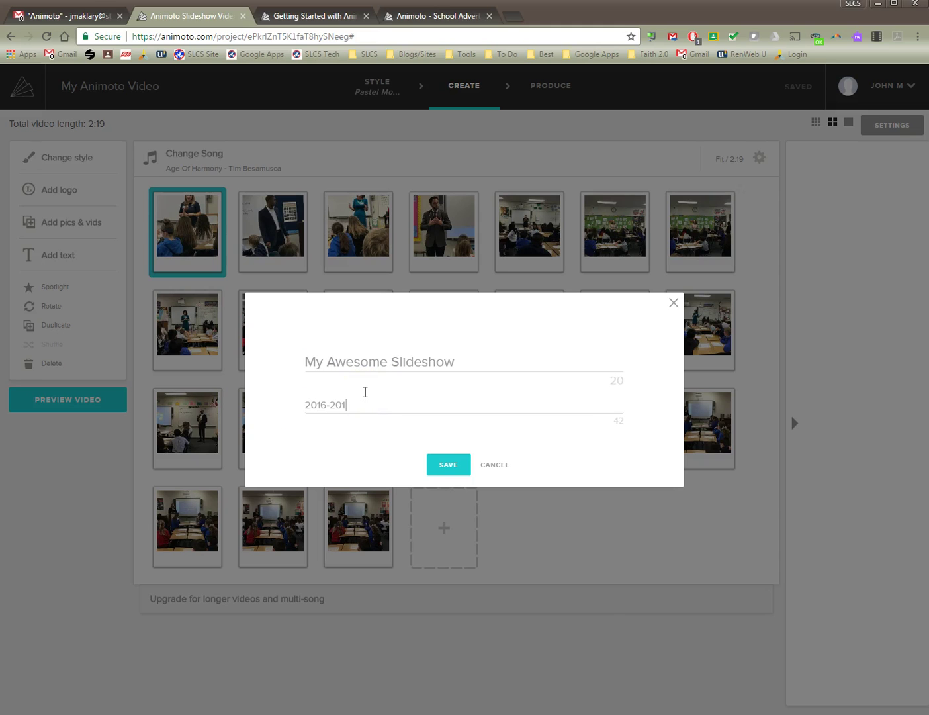
{"action": "left_click", "coordinate": [448, 470]}
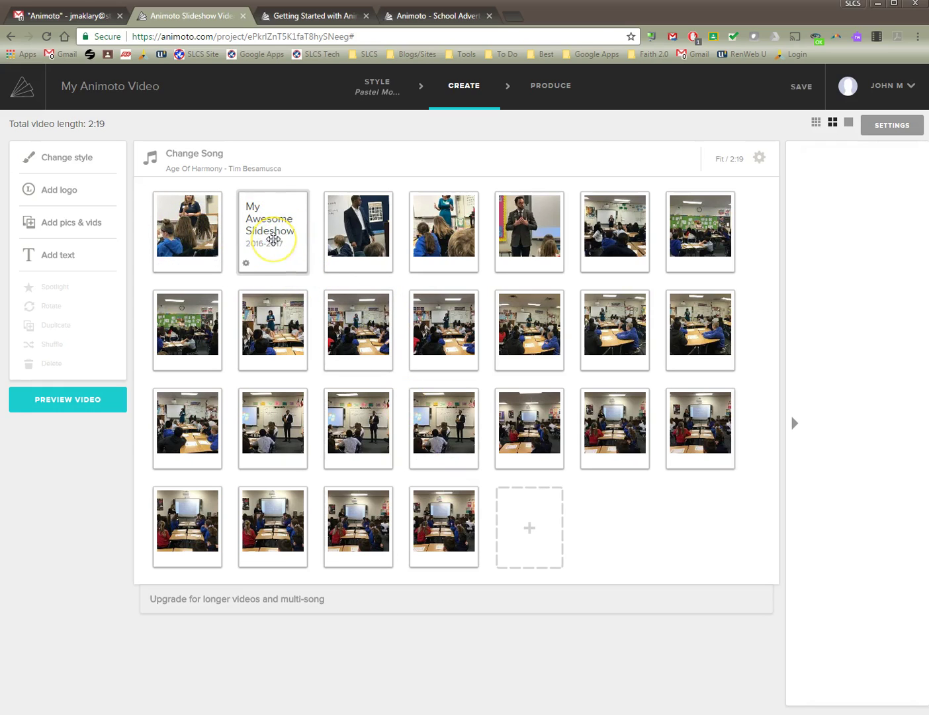
{"action": "left_click_drag", "start_coordinate": [274, 239], "coordinate": [291, 251]}
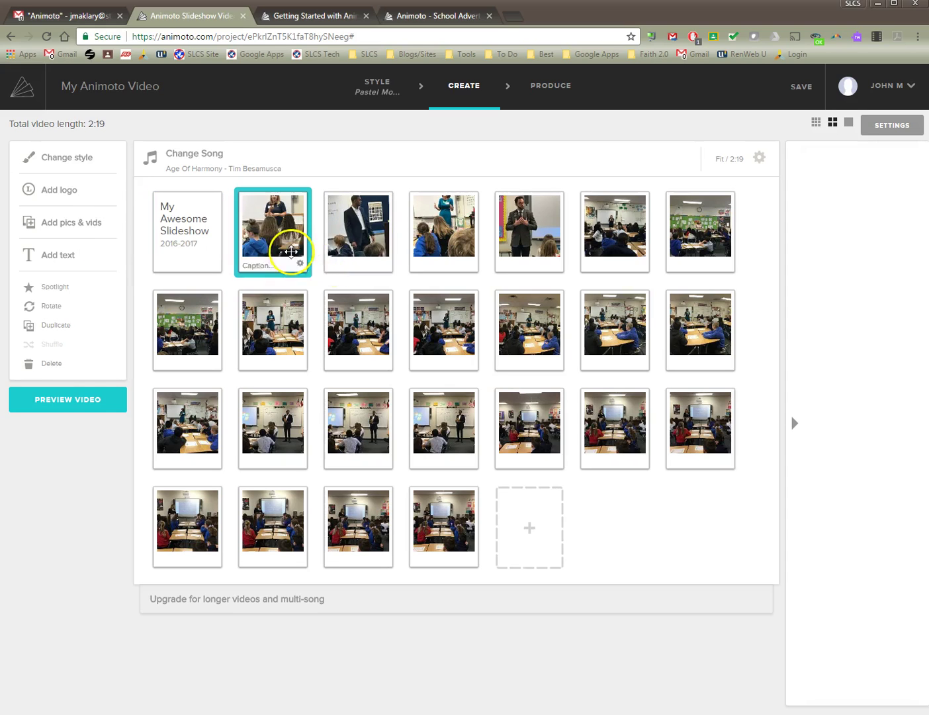
{"action": "left_click", "coordinate": [182, 245]}
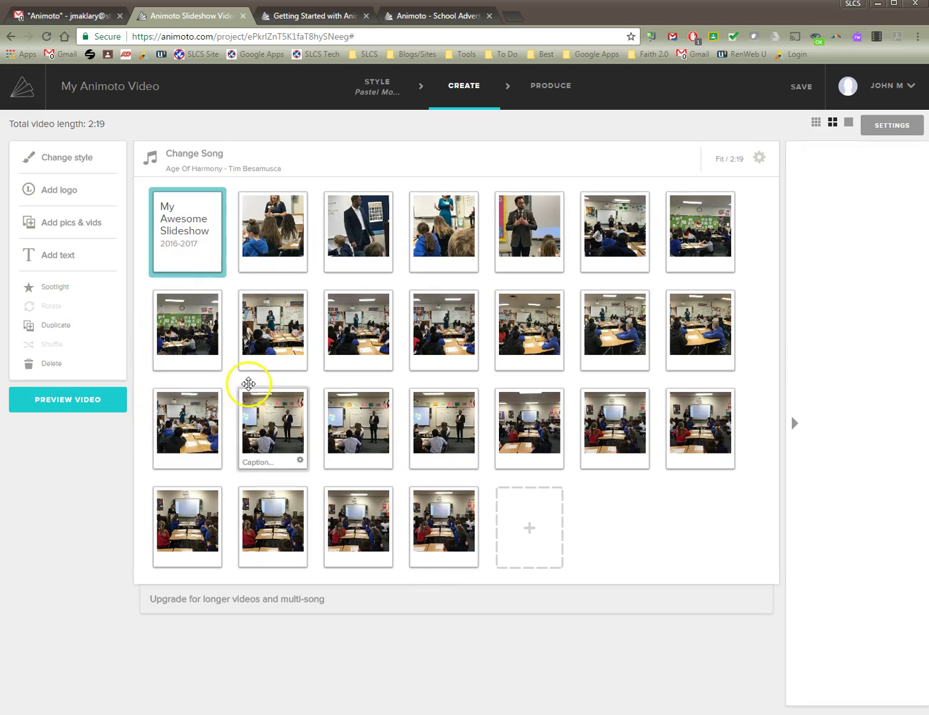
{"action": "left_click", "coordinate": [97, 403]}
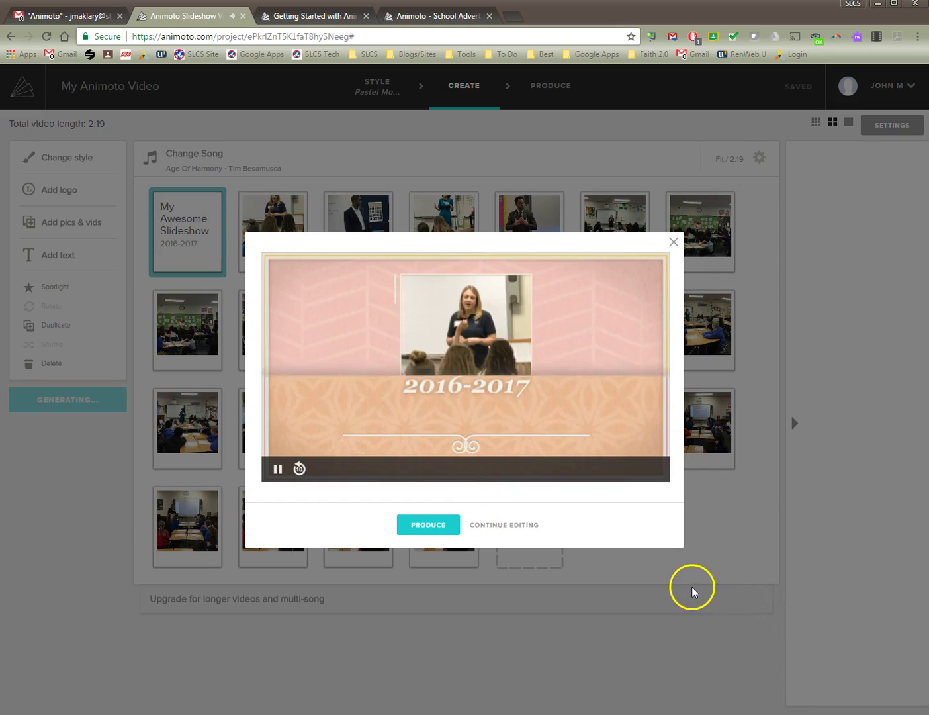
{"action": "left_click", "coordinate": [506, 525]}
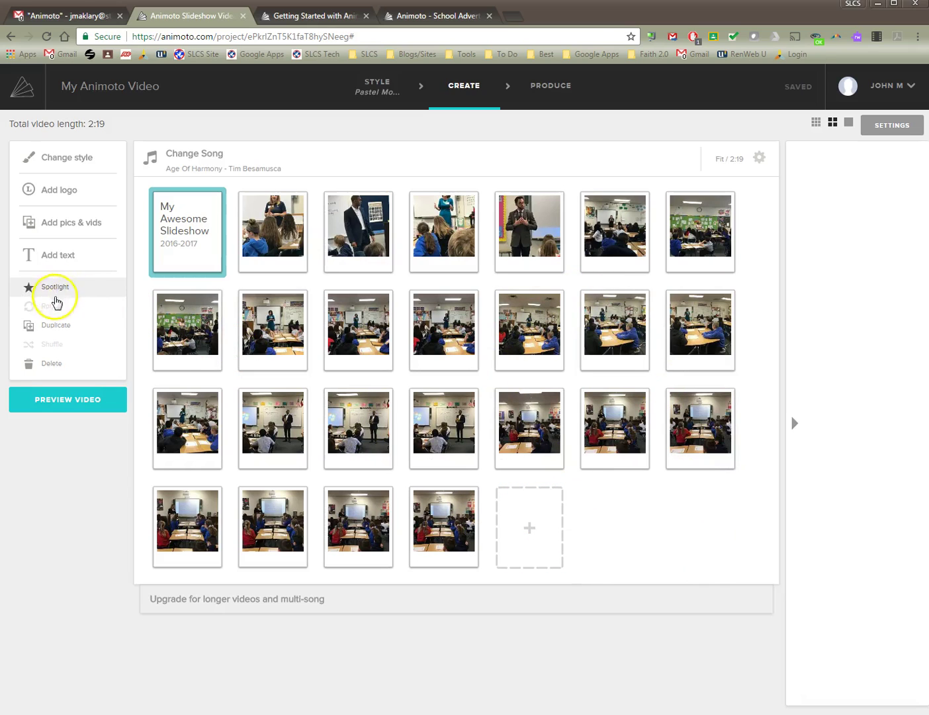
Give the second photo the caption 'Presenter' and save it.
{"action": "left_click", "coordinate": [269, 265]}
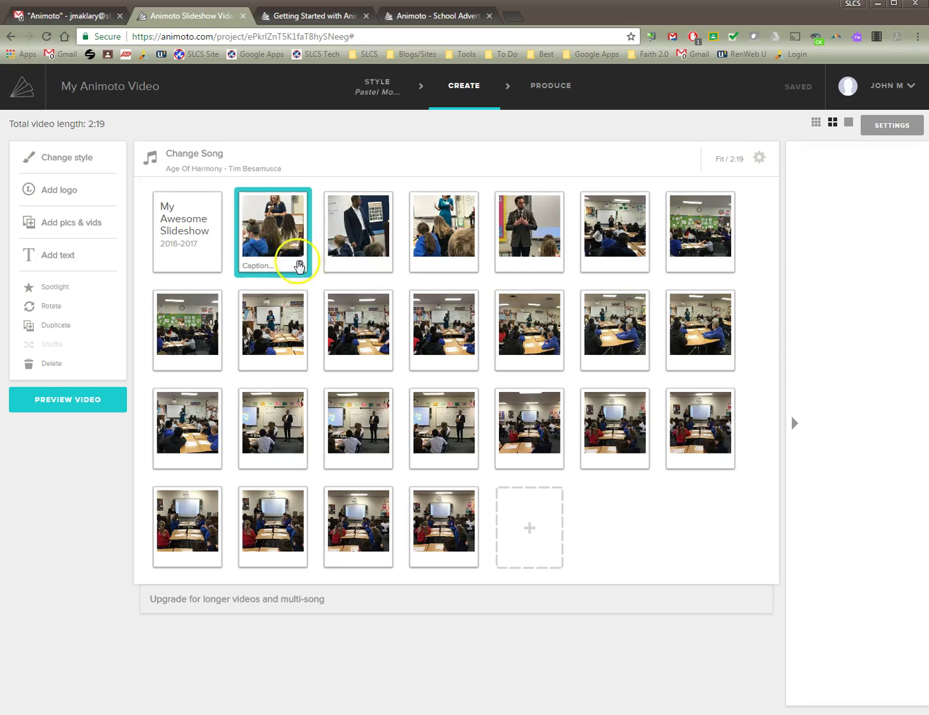
{"action": "left_click", "coordinate": [268, 270]}
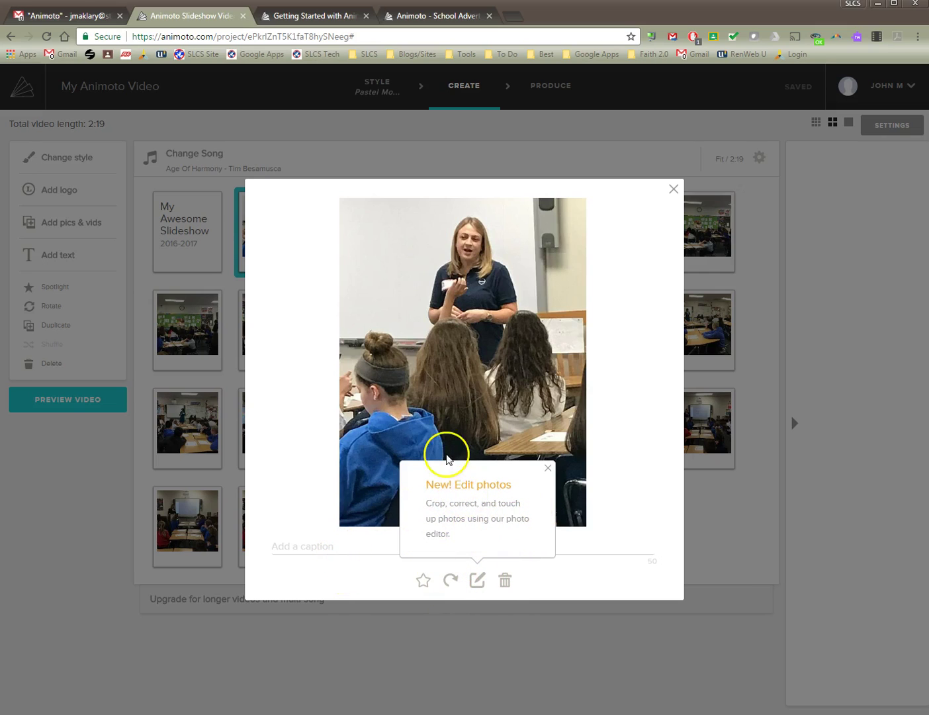
{"action": "left_click", "coordinate": [335, 545]}
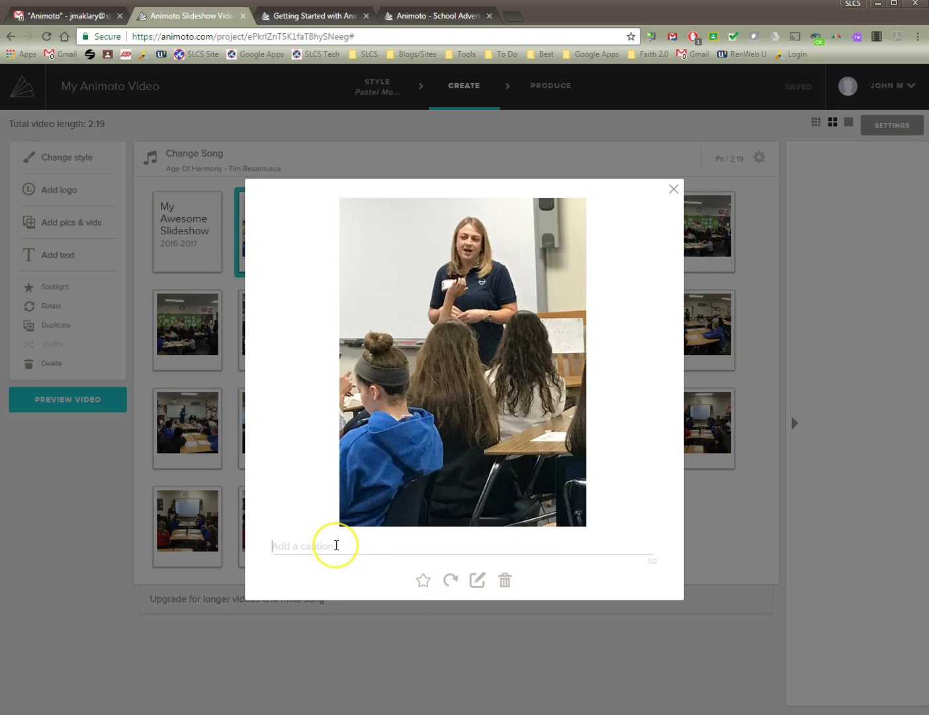
{"action": "type", "text": "Presenter"}
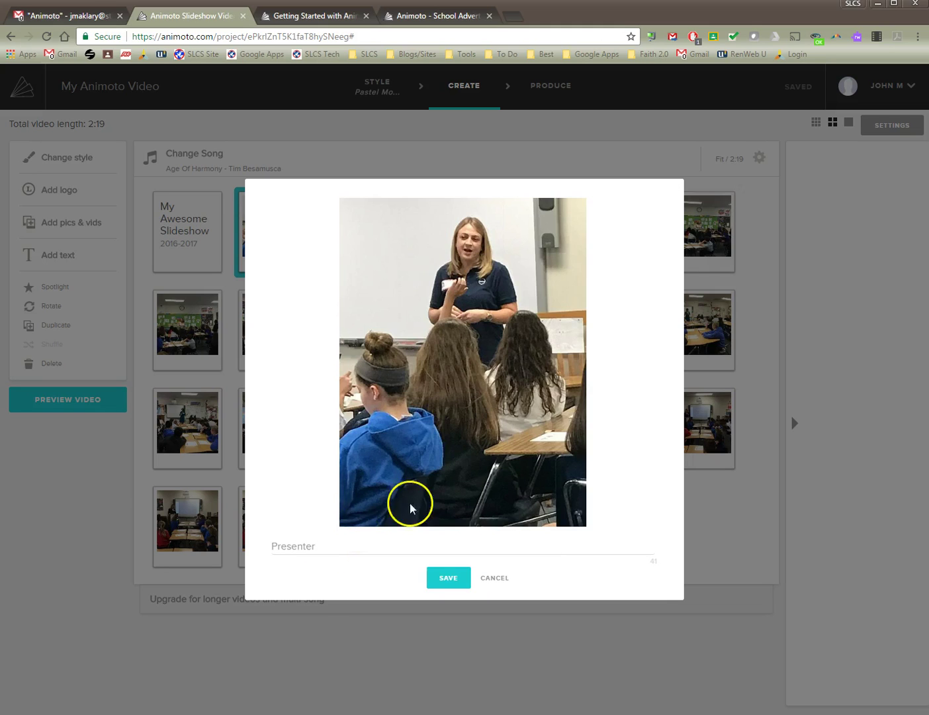
{"action": "left_click", "coordinate": [447, 577]}
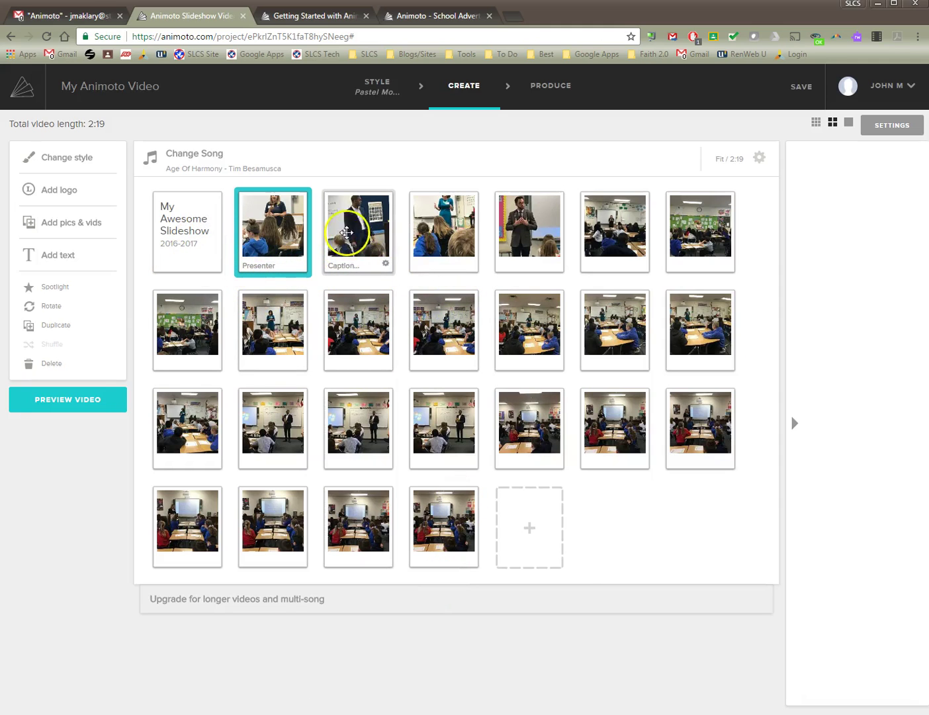
{"action": "left_click", "coordinate": [368, 222]}
Increase the photo's saturation and tint in the colour adjustments, then apply.
{"action": "left_click", "coordinate": [351, 267]}
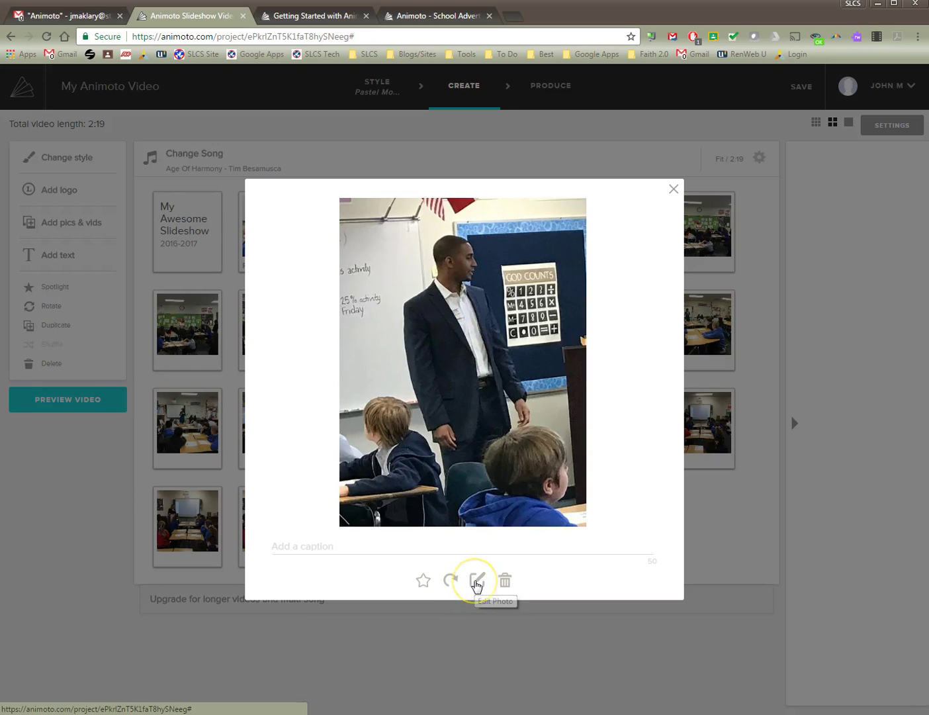
{"action": "left_click", "coordinate": [475, 581]}
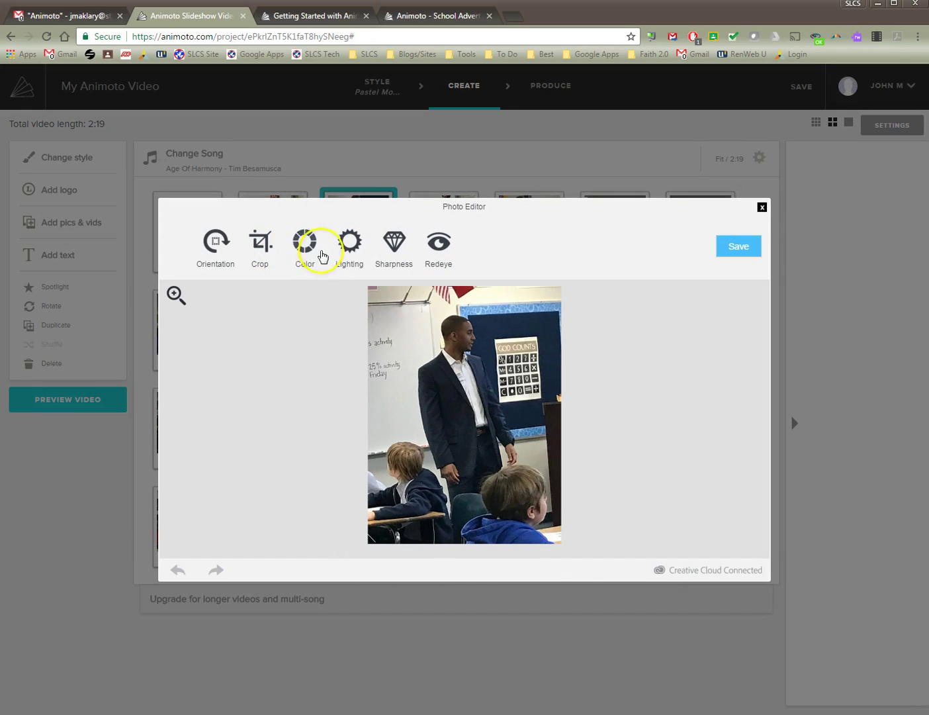
{"action": "left_click", "coordinate": [303, 250]}
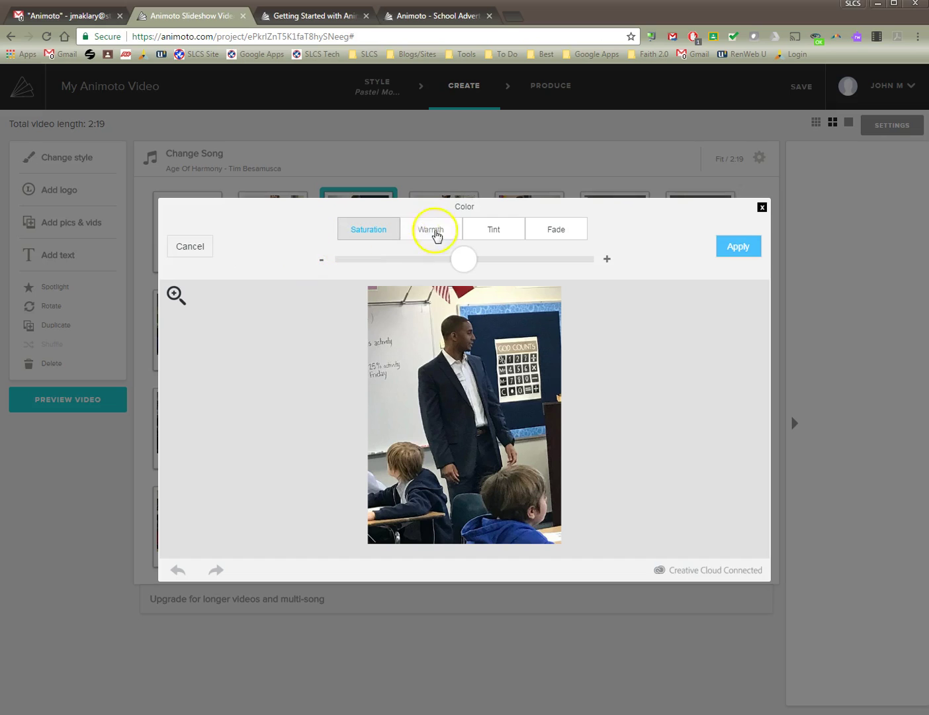
{"action": "left_click_drag", "start_coordinate": [463, 262], "coordinate": [550, 260]}
{"action": "left_click", "coordinate": [498, 237]}
{"action": "left_click", "coordinate": [723, 246]}
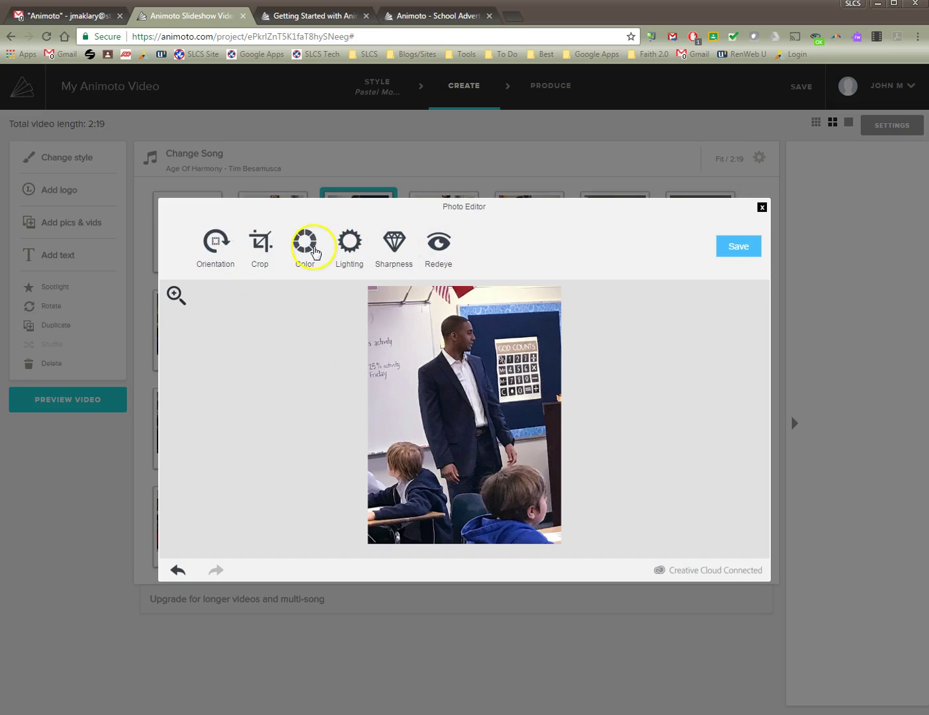
Crop the photo to frame the man beside the calculator poster.
{"action": "left_click", "coordinate": [260, 245]}
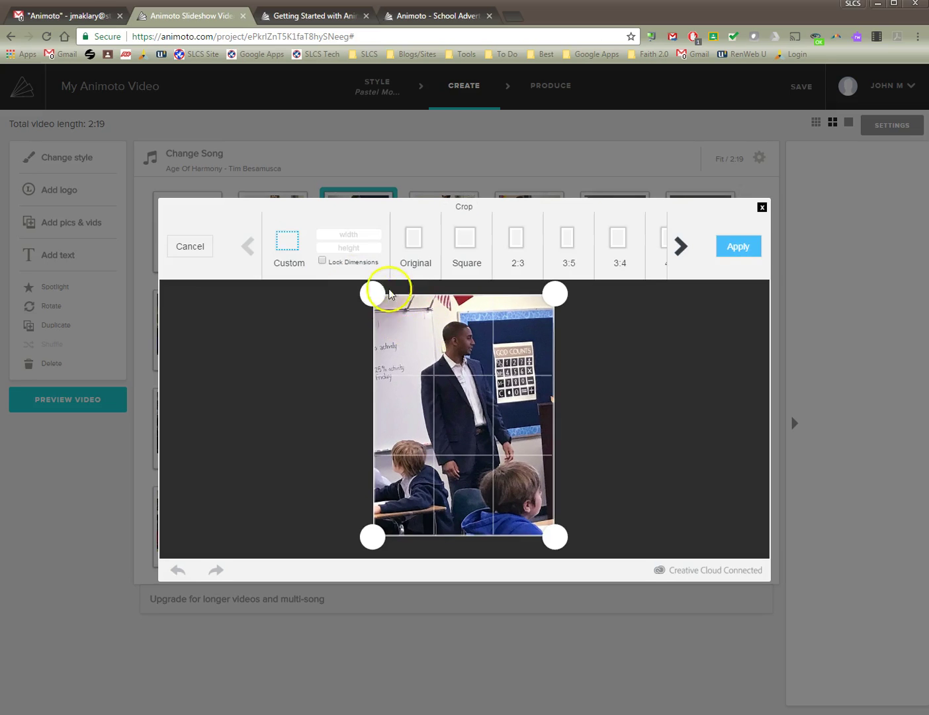
{"action": "left_click_drag", "start_coordinate": [370, 296], "coordinate": [396, 317]}
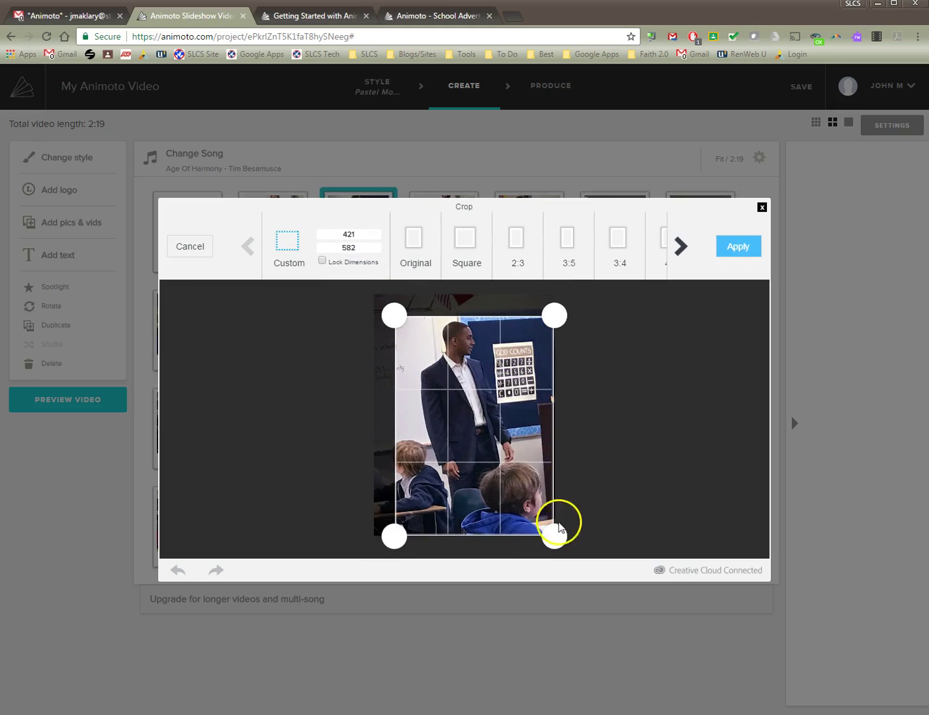
{"action": "left_click_drag", "start_coordinate": [554, 536], "coordinate": [552, 491]}
{"action": "left_click_drag", "start_coordinate": [548, 330], "coordinate": [539, 330]}
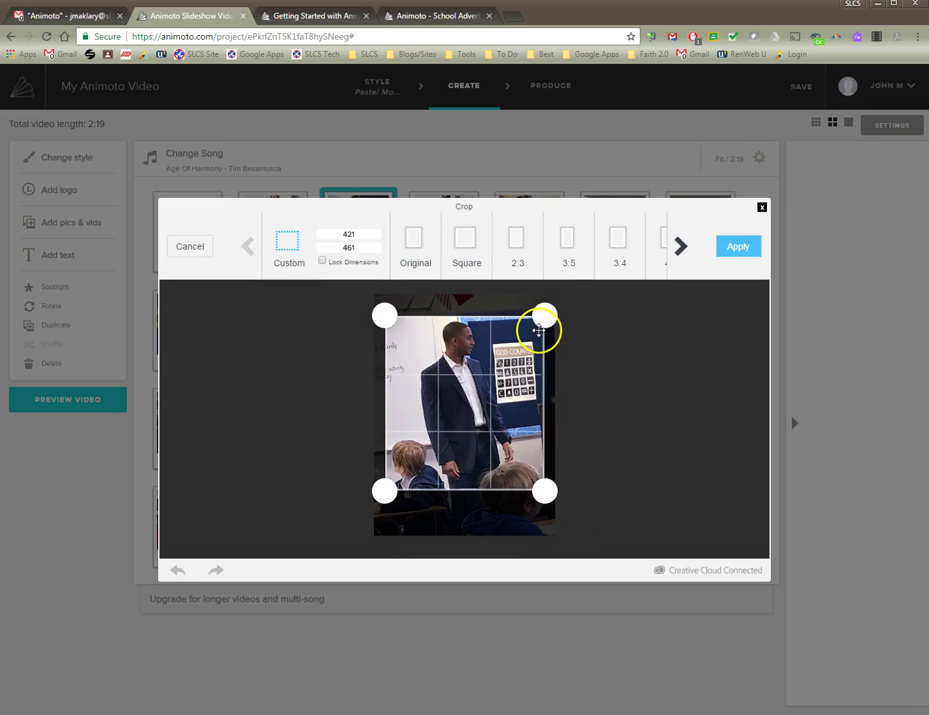
{"action": "left_click_drag", "start_coordinate": [478, 363], "coordinate": [475, 348]}
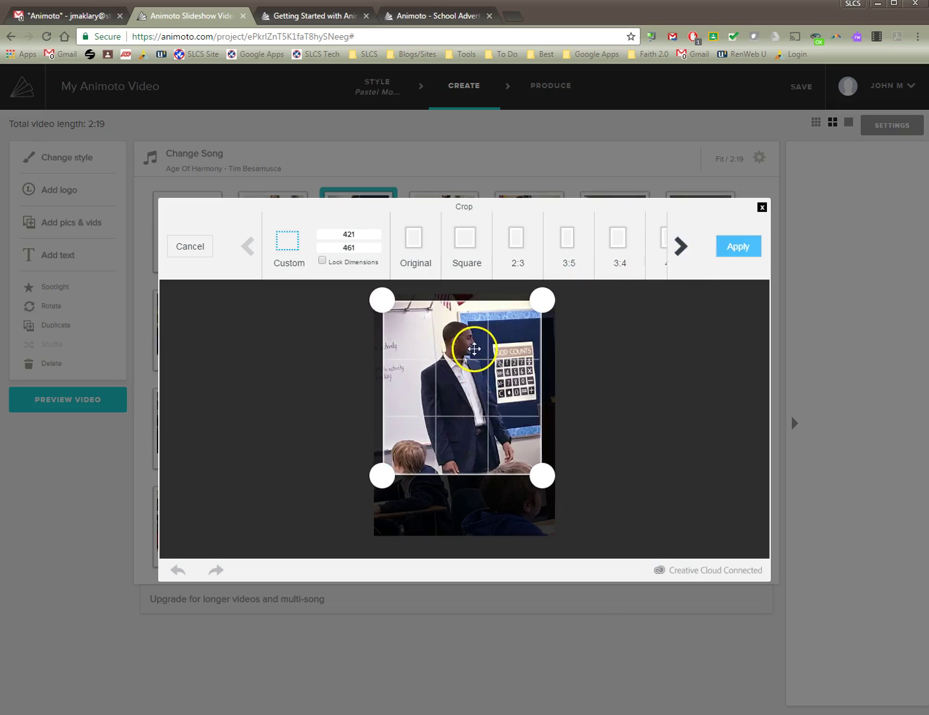
{"action": "left_click", "coordinate": [731, 250]}
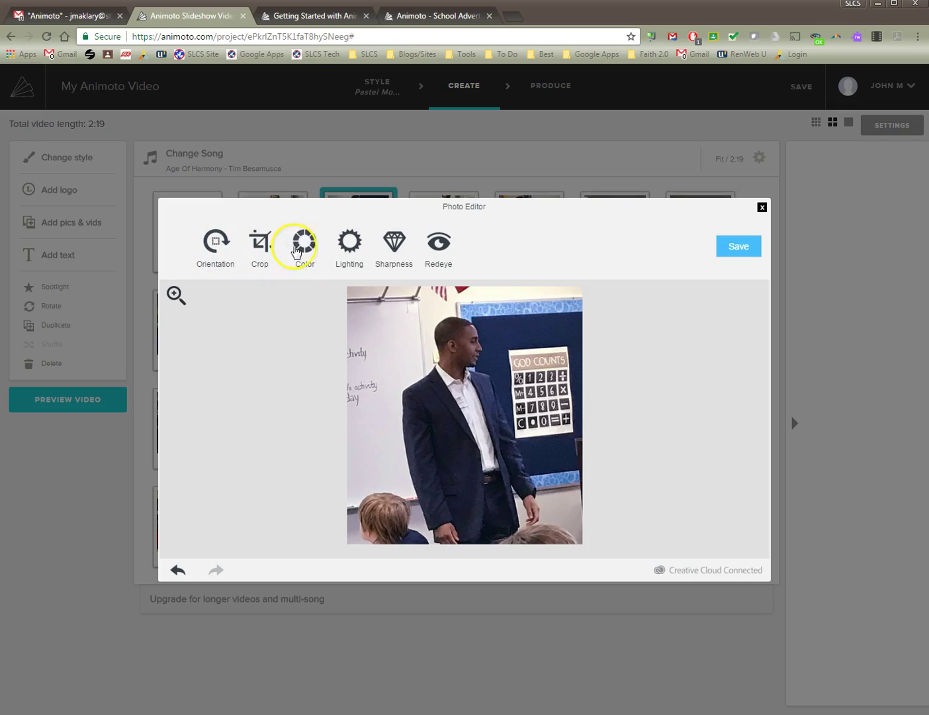
Apply the lighting adjustment, then close the editor saving the edits.
{"action": "left_click", "coordinate": [351, 243]}
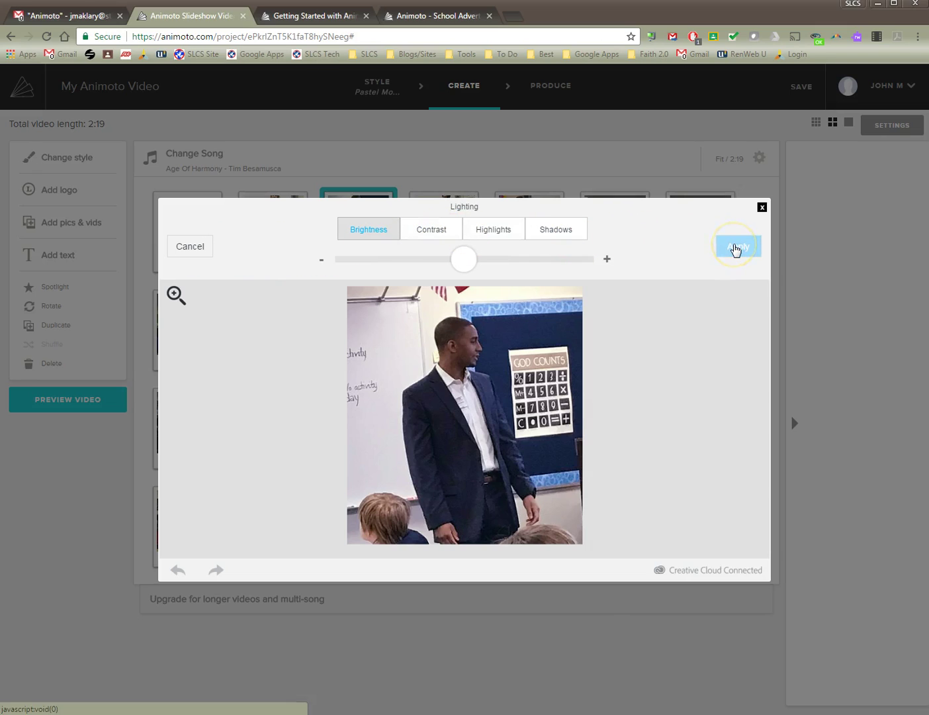
{"action": "left_click", "coordinate": [736, 248]}
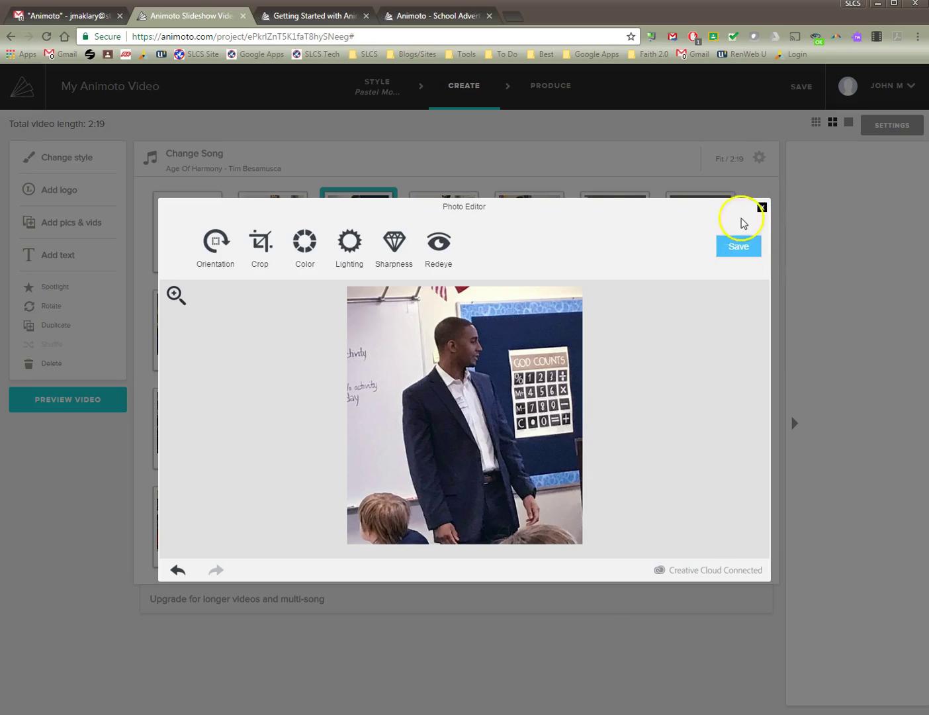
{"action": "left_click", "coordinate": [761, 207]}
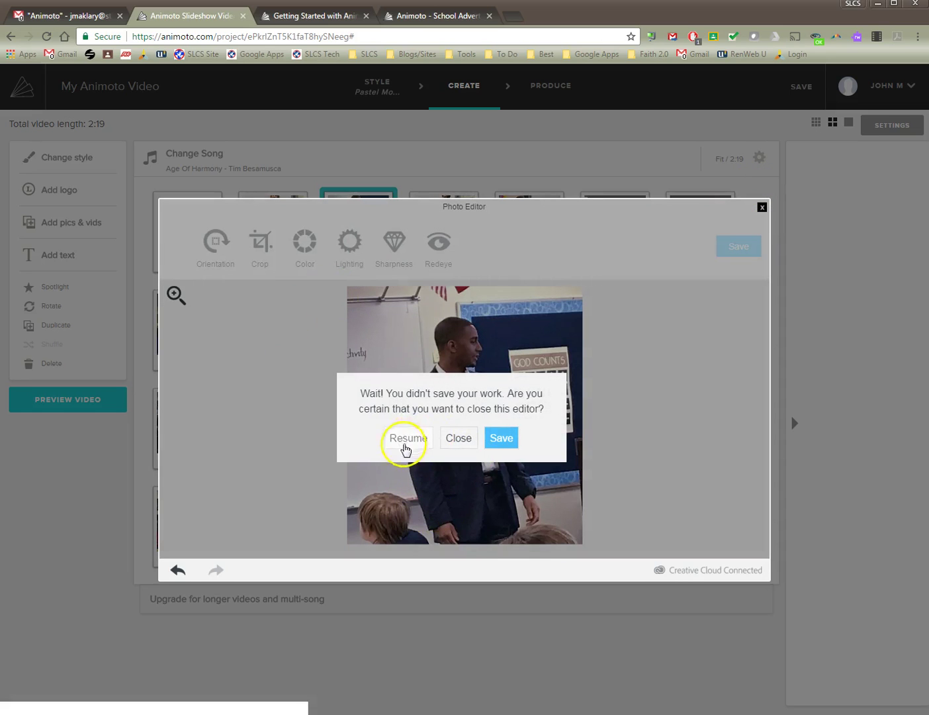
{"action": "left_click", "coordinate": [504, 438]}
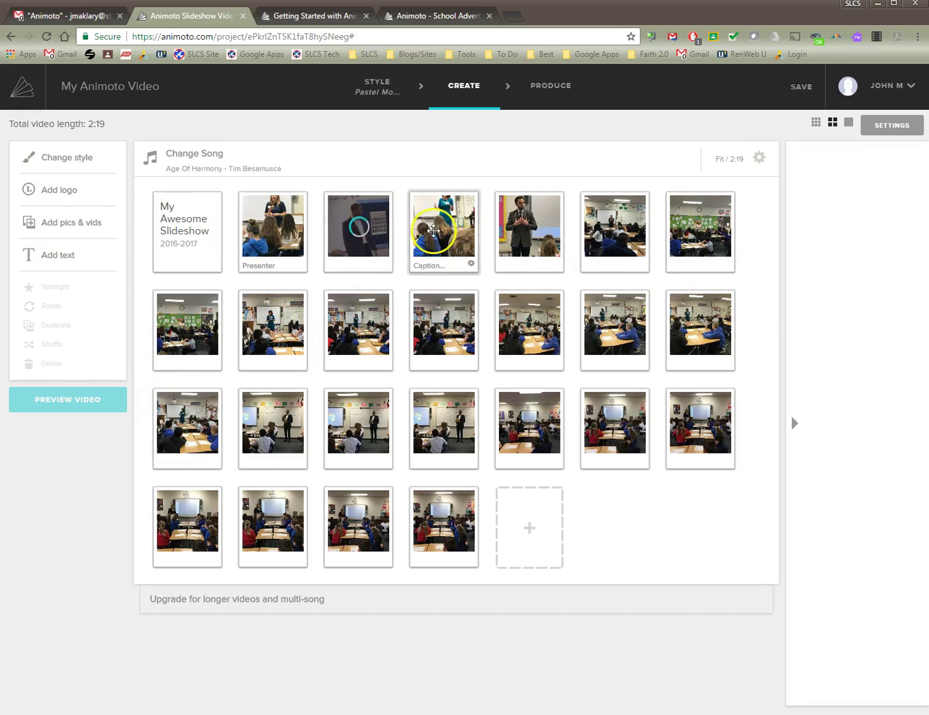
Spotlight the fifth slide showing the man in a suit.
{"action": "left_click", "coordinate": [276, 245]}
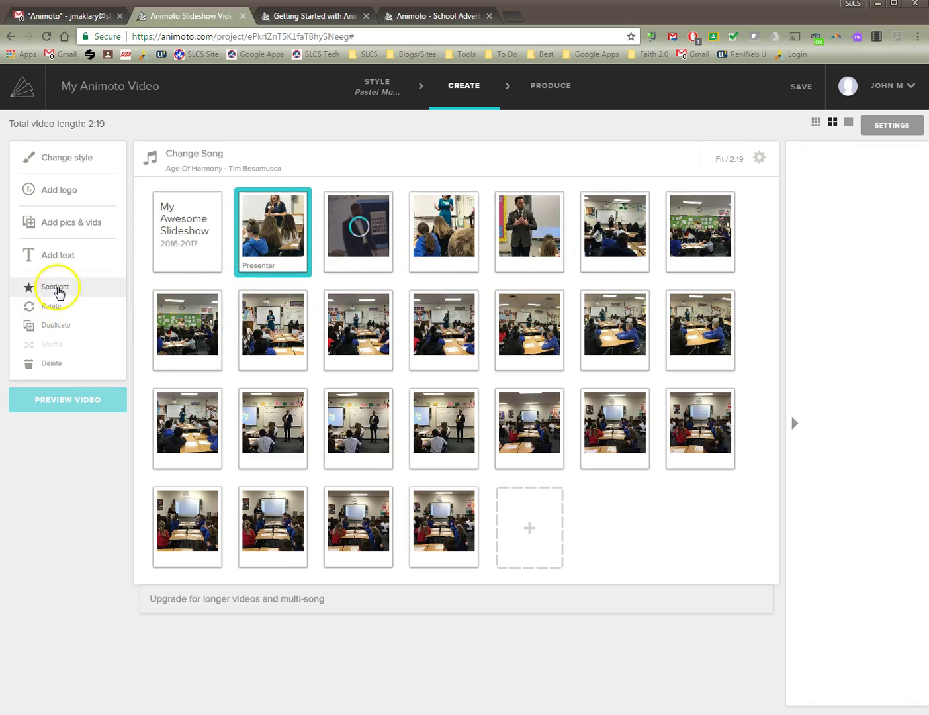
{"action": "left_click", "coordinate": [523, 212]}
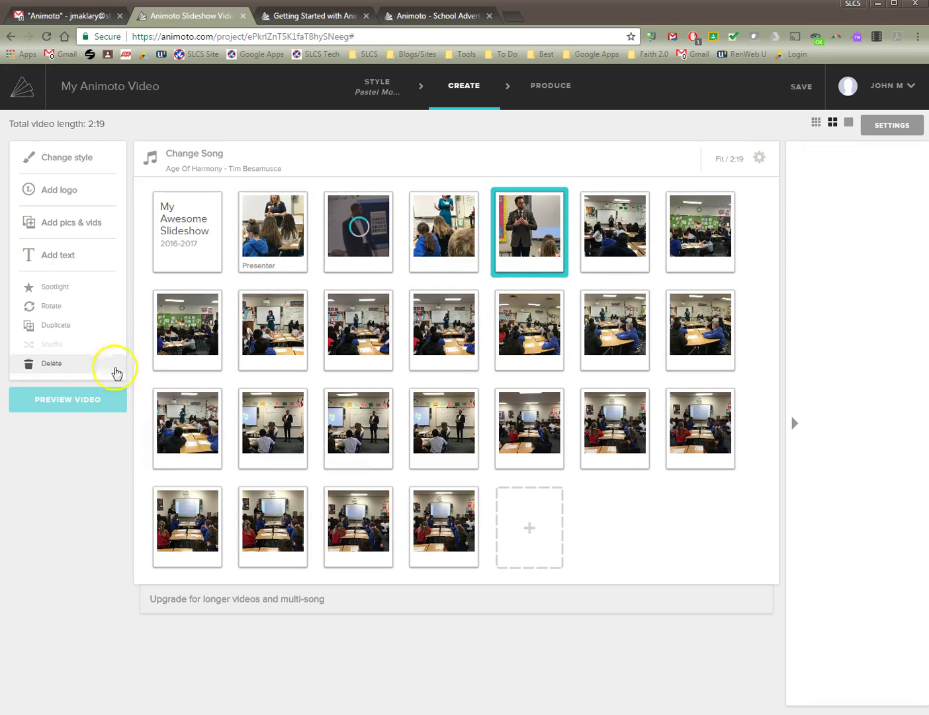
{"action": "left_click", "coordinate": [61, 288]}
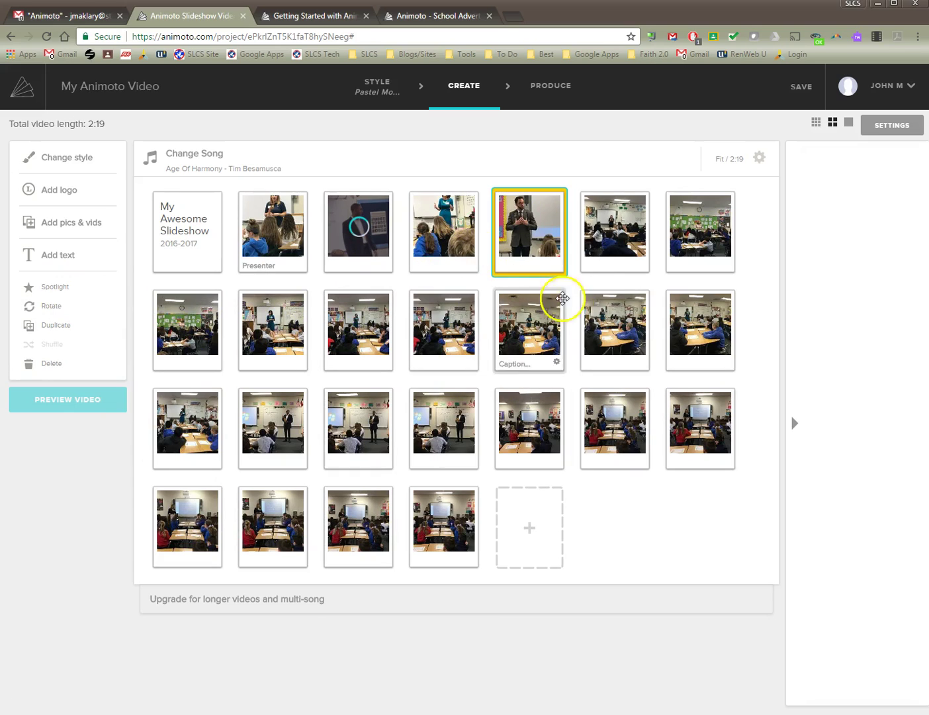
Select the sixth slide and generate a preview of the slideshow.
{"action": "left_click", "coordinate": [632, 249]}
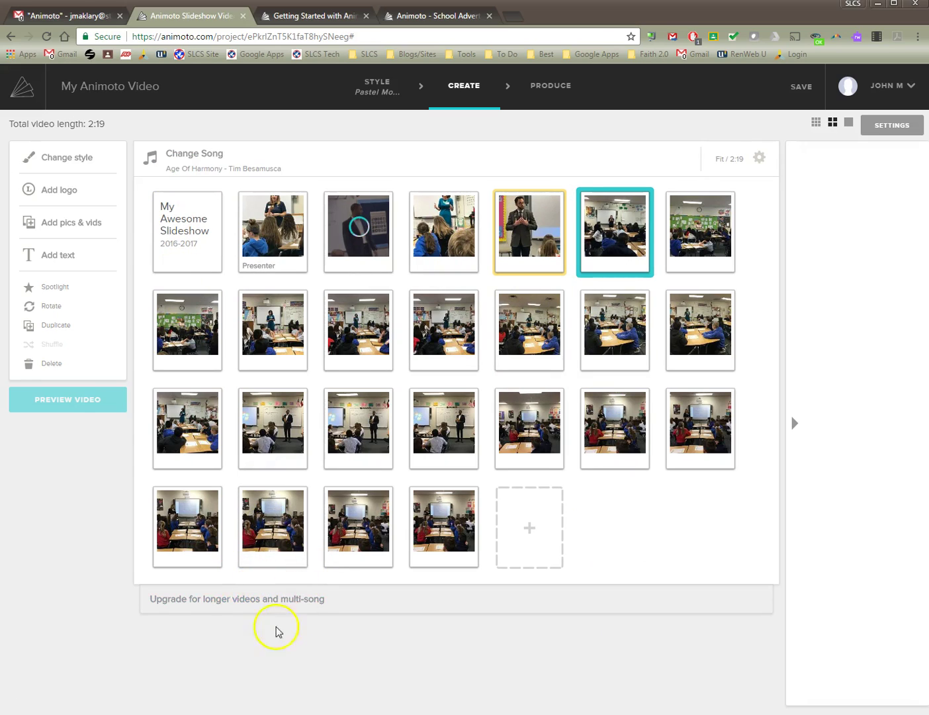
{"action": "mouse_move", "coordinate": [73, 401]}
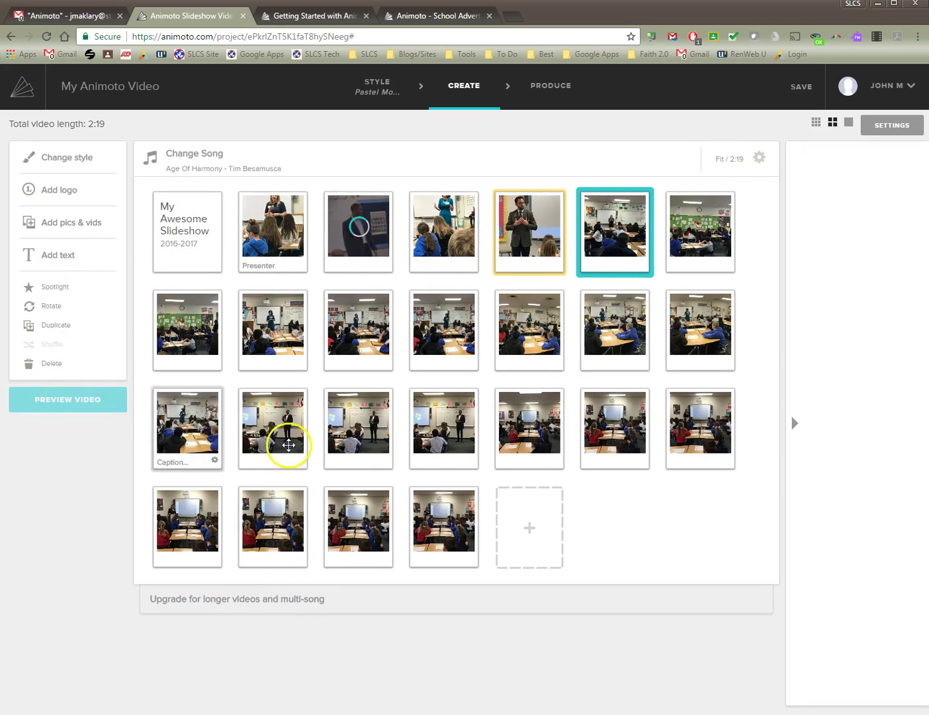
{"action": "left_click", "coordinate": [58, 405]}
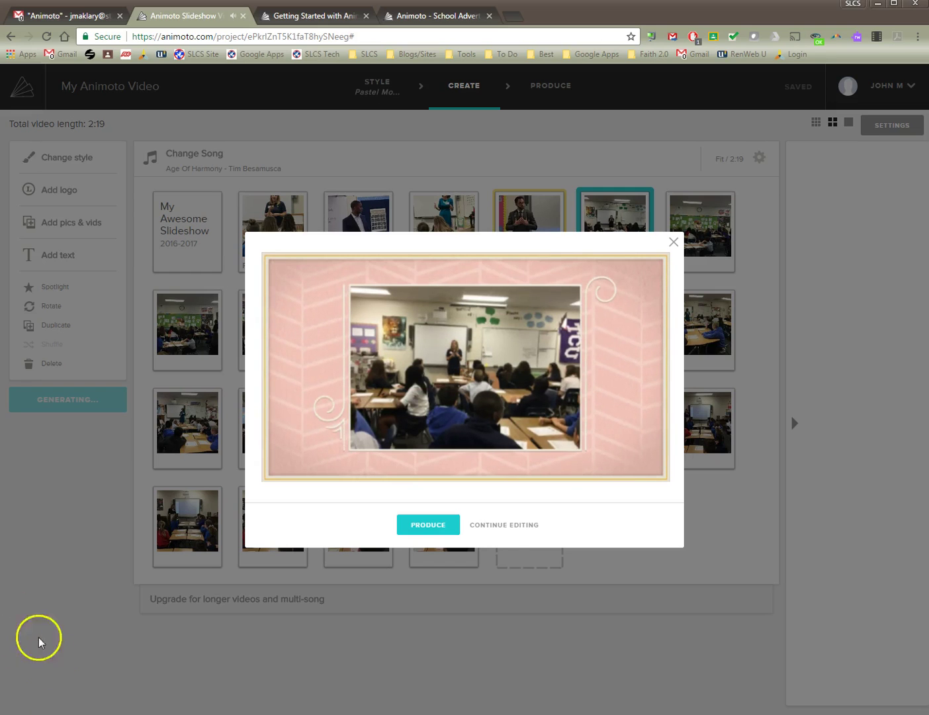
Return to editing and rearrange three slides across the second and third rows.
{"action": "left_click", "coordinate": [510, 526]}
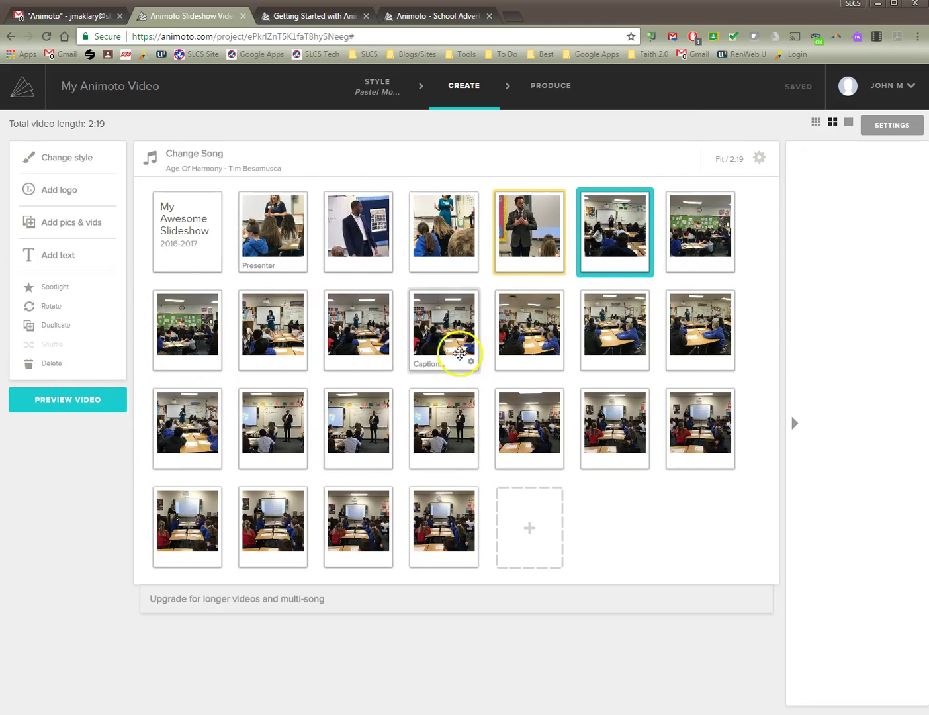
{"action": "left_click_drag", "start_coordinate": [431, 329], "coordinate": [344, 358]}
{"action": "left_click_drag", "start_coordinate": [357, 427], "coordinate": [510, 364]}
{"action": "left_click_drag", "start_coordinate": [697, 424], "coordinate": [504, 435]}
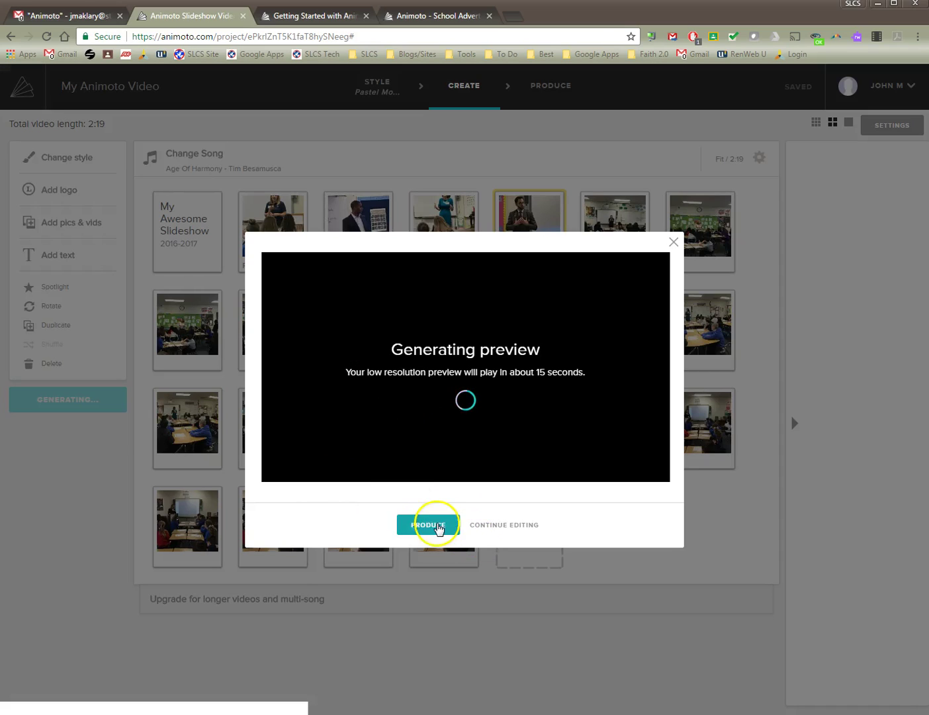
Proceed to Produce and clear the Producer Name field.
{"action": "left_click", "coordinate": [432, 526]}
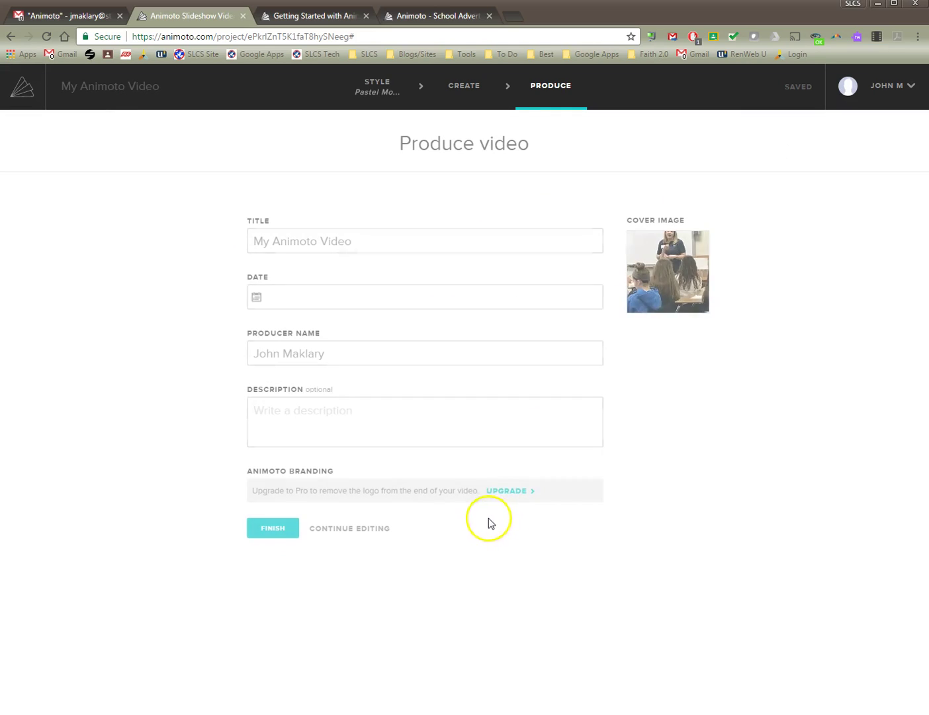
{"action": "left_click_drag", "start_coordinate": [392, 243], "coordinate": [139, 234]}
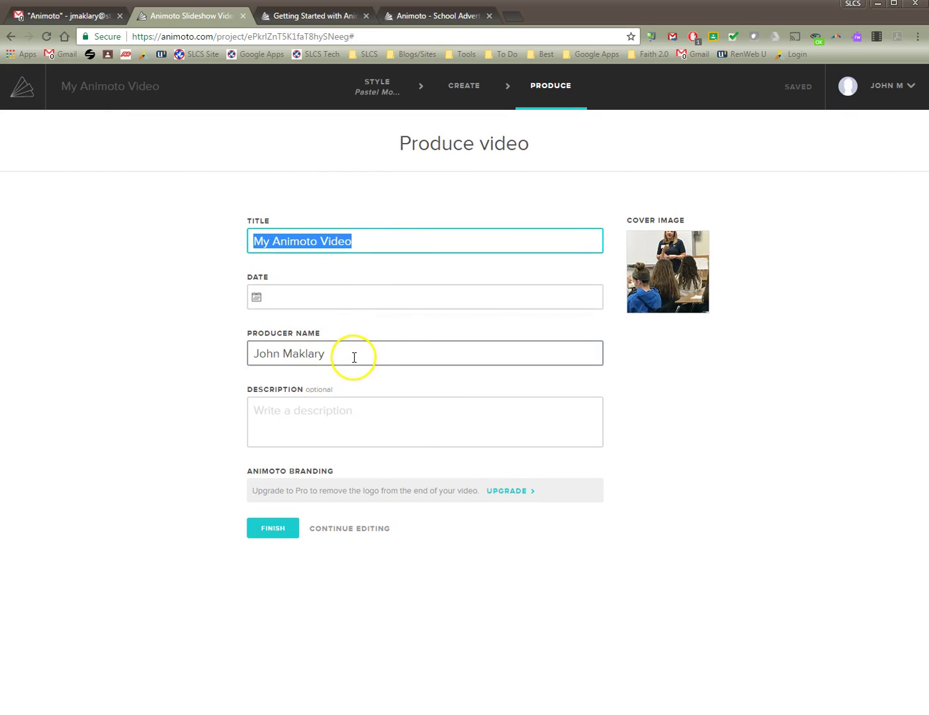
{"action": "left_click_drag", "start_coordinate": [354, 357], "coordinate": [220, 348]}
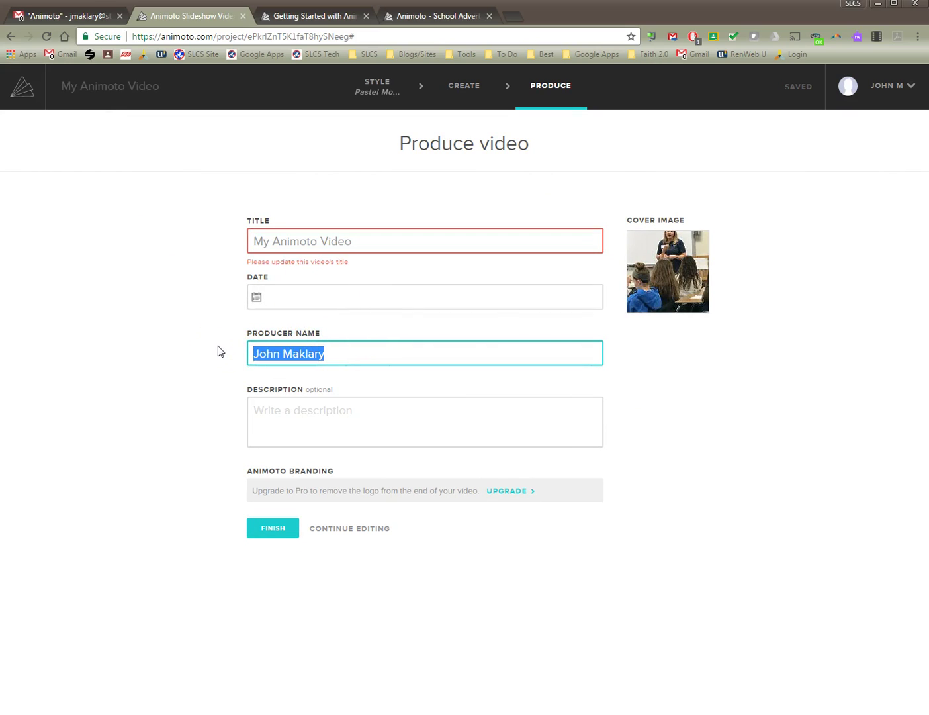
{"action": "key", "text": "BackSpace"}
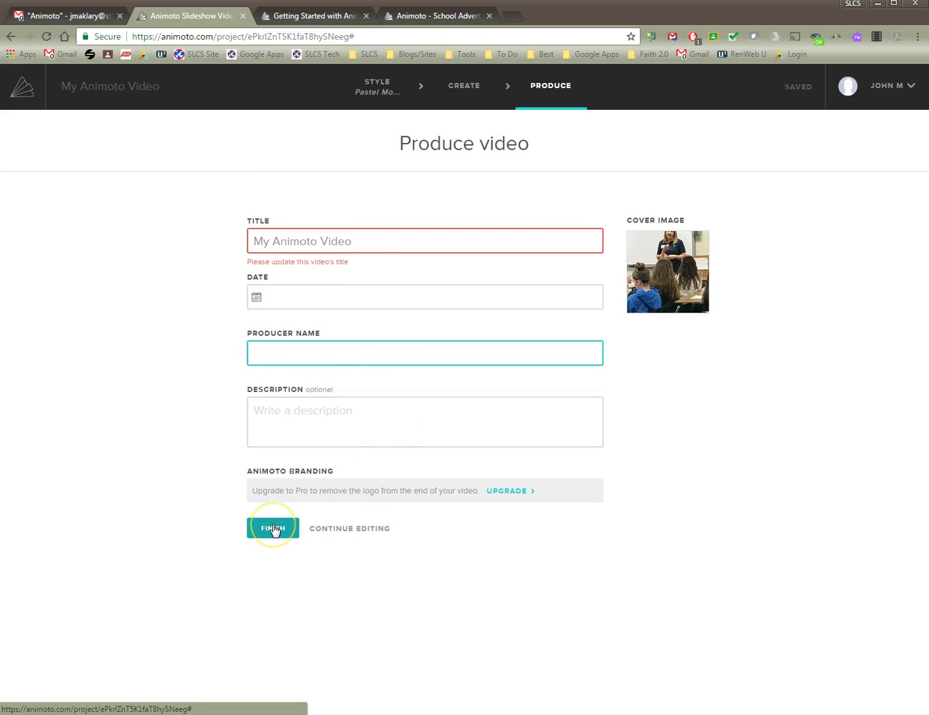
Replace the video title with 'My Slideshow' and finish producing.
{"action": "left_click_drag", "start_coordinate": [275, 529], "coordinate": [331, 243]}
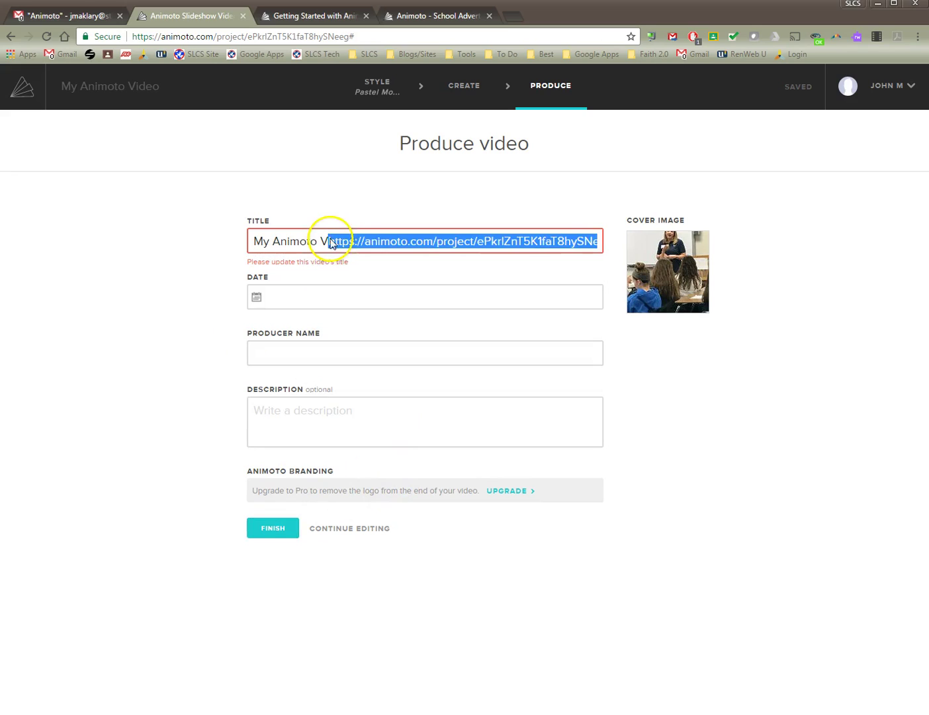
{"action": "left_click", "coordinate": [331, 243]}
{"action": "triple_click", "coordinate": [376, 243]}
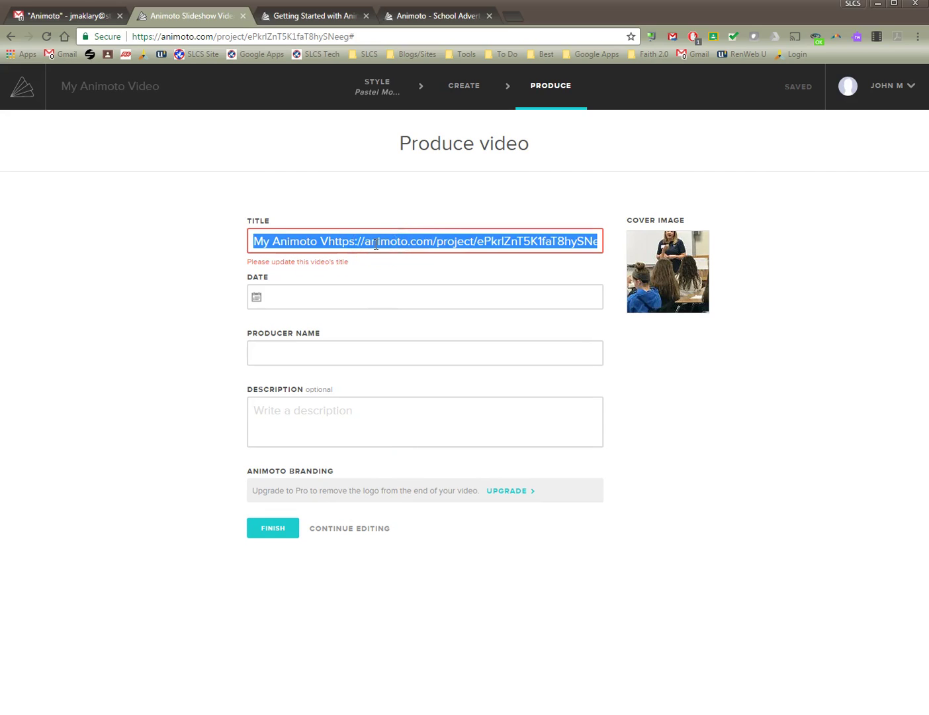
{"action": "key", "text": "BackSpace"}
{"action": "type", "text": "M"}
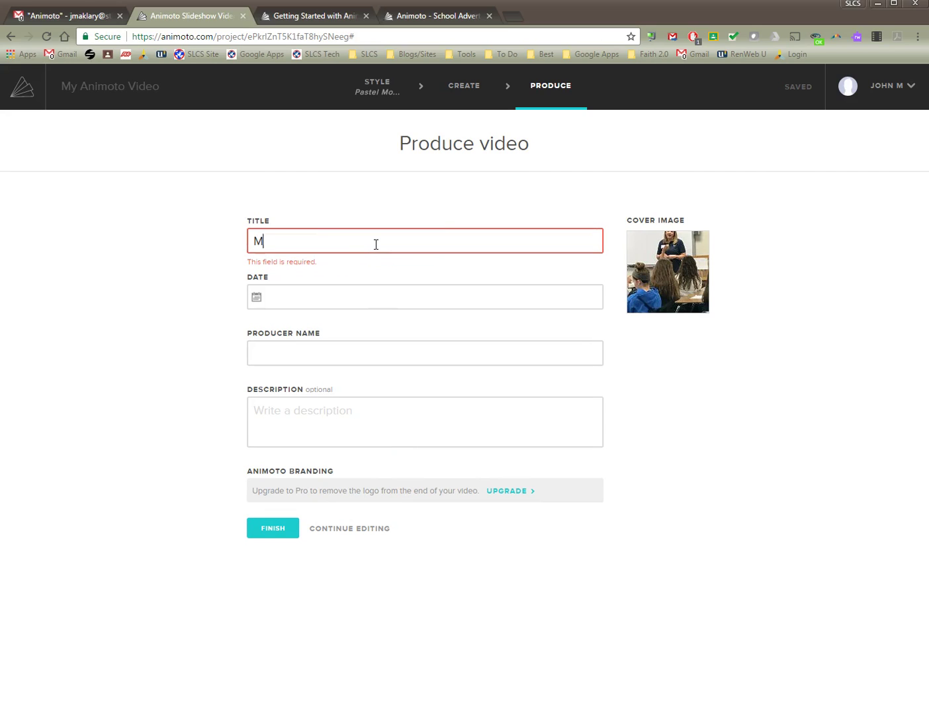
{"action": "type", "text": "y Slid"}
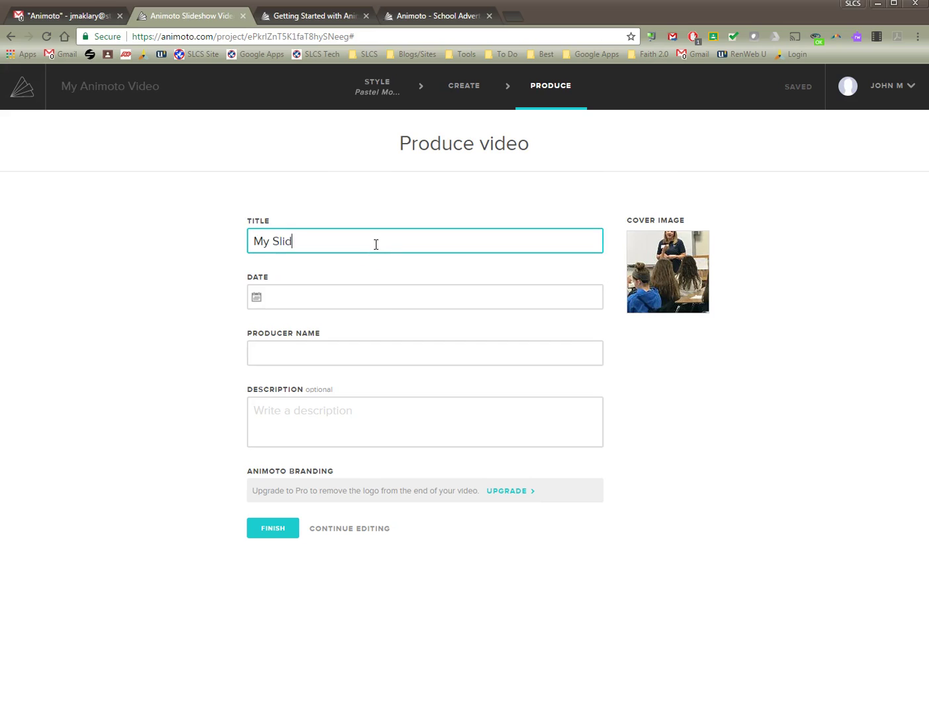
{"action": "type", "text": "eshow"}
{"action": "left_click", "coordinate": [289, 528]}
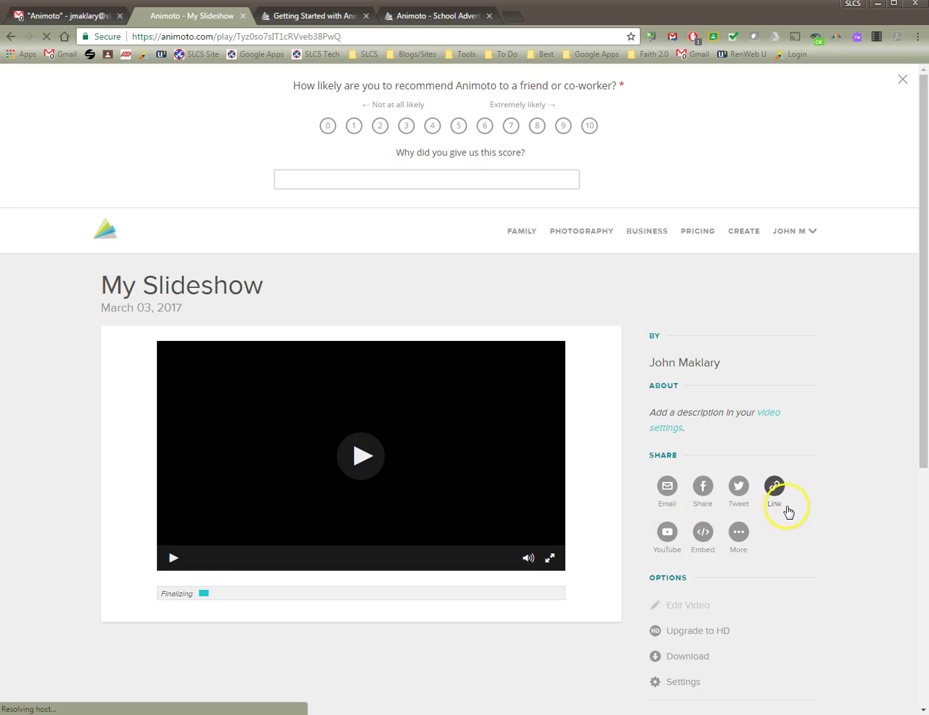
Wait for My Slideshow to finalize, then select its play-page URL in the address bar.
{"action": "scroll", "coordinate": [788, 509], "scroll_direction": "down", "scroll_amount": 2}
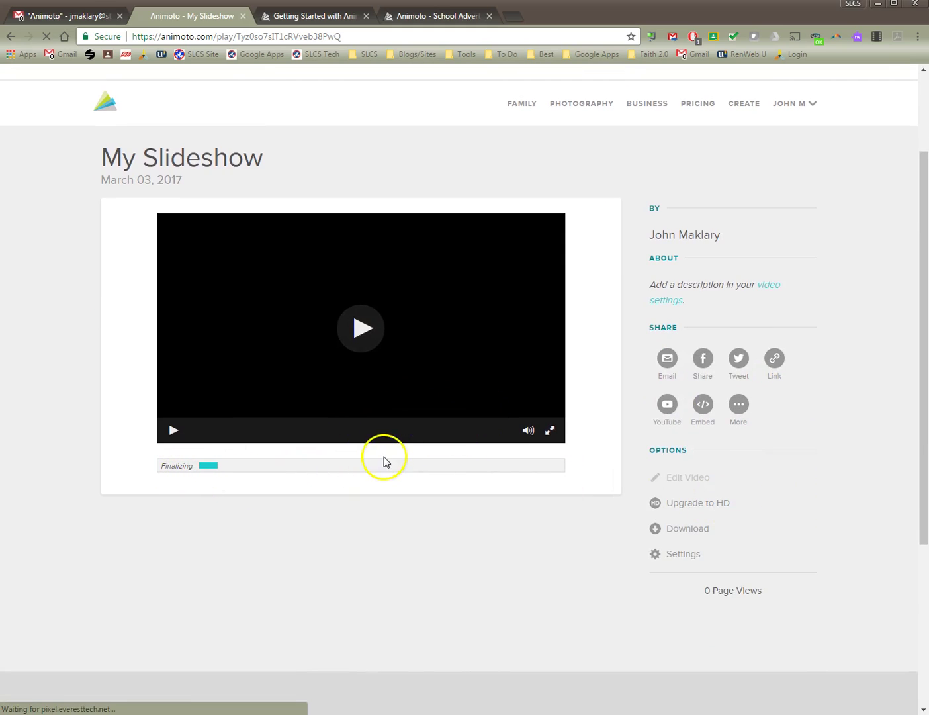
{"action": "scroll", "coordinate": [598, 334], "scroll_direction": "up", "scroll_amount": 2}
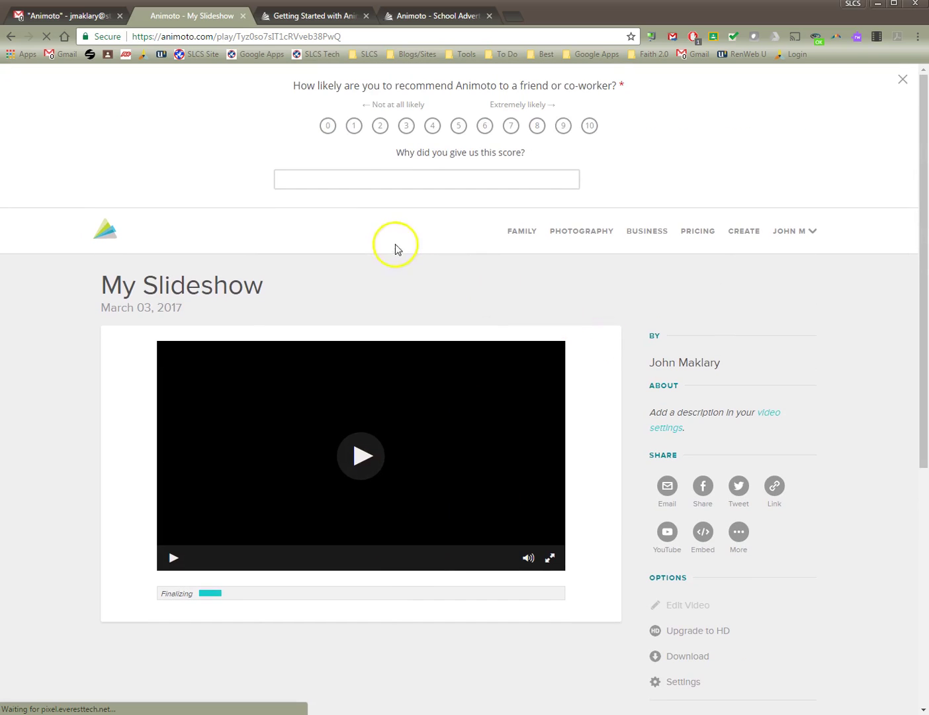
{"action": "scroll", "coordinate": [567, 464], "scroll_direction": "down", "scroll_amount": 2}
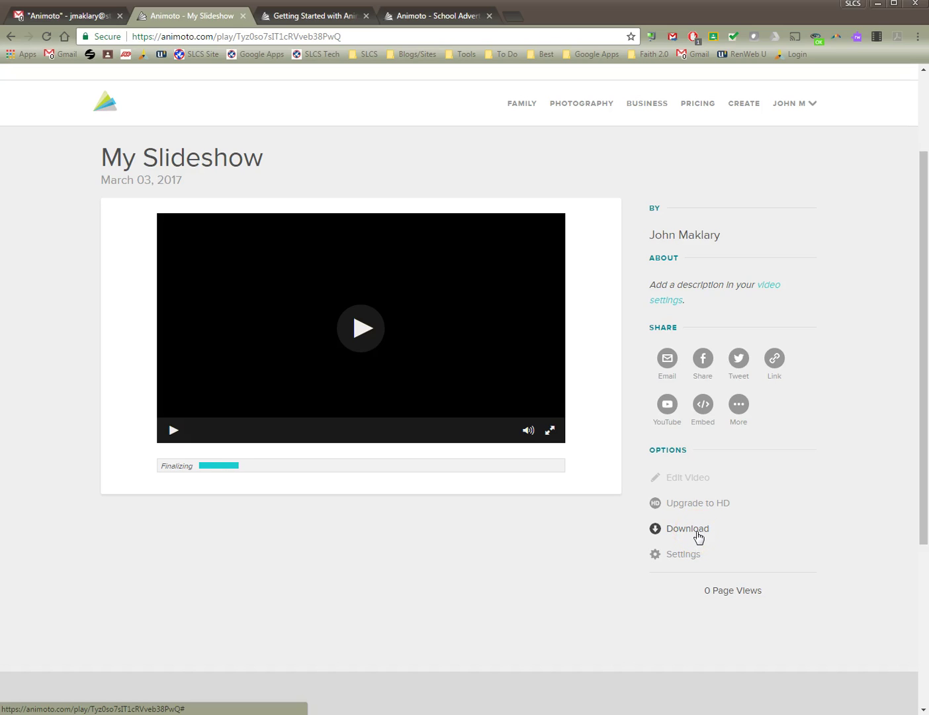
{"action": "left_click", "coordinate": [697, 506]}
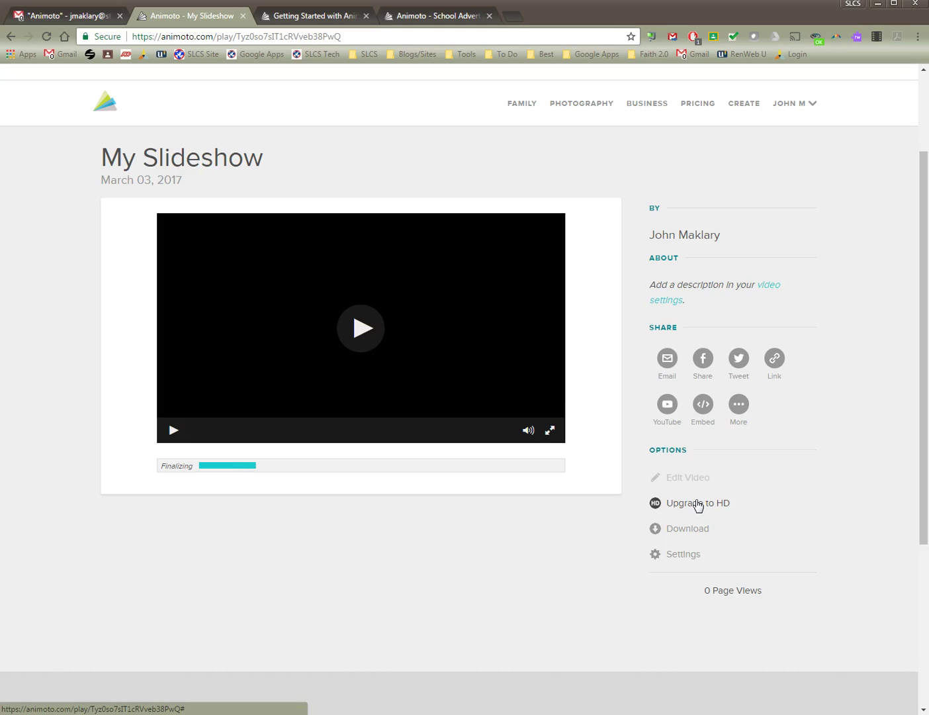
{"action": "left_click", "coordinate": [708, 529]}
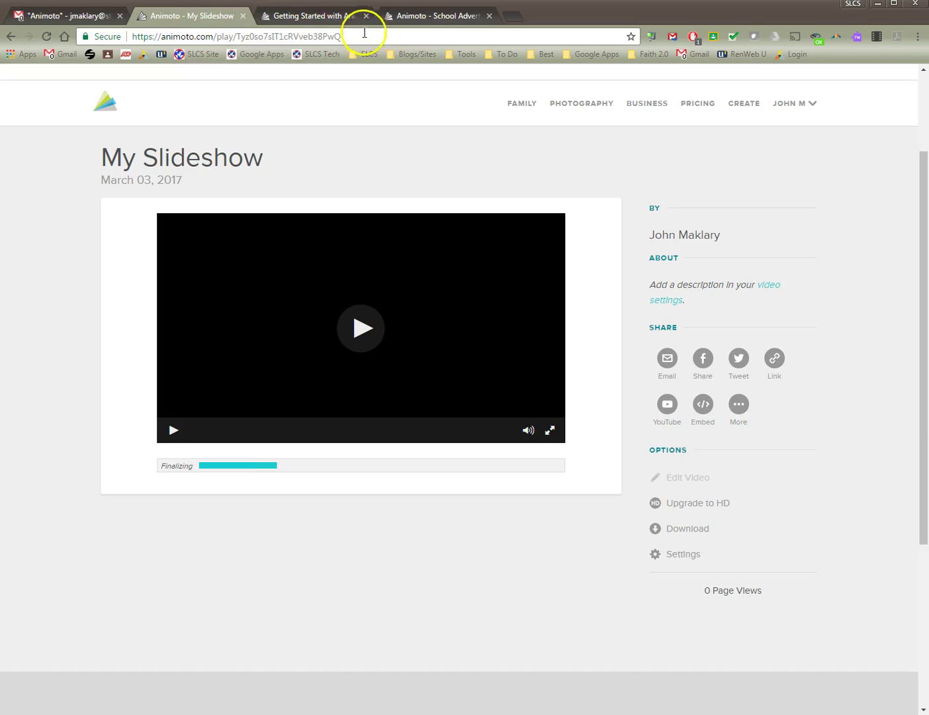
{"action": "left_click_drag", "start_coordinate": [352, 35], "coordinate": [124, 35]}
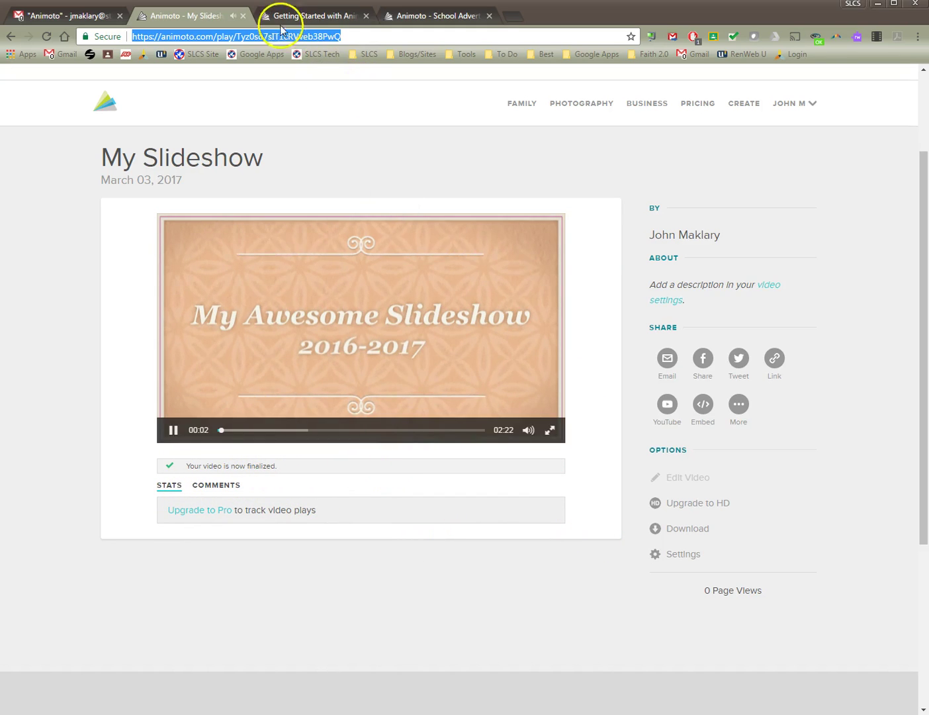
Copy the selected My Slideshow play-page address from the browser's address bar.
{"action": "right_click", "coordinate": [224, 38]}
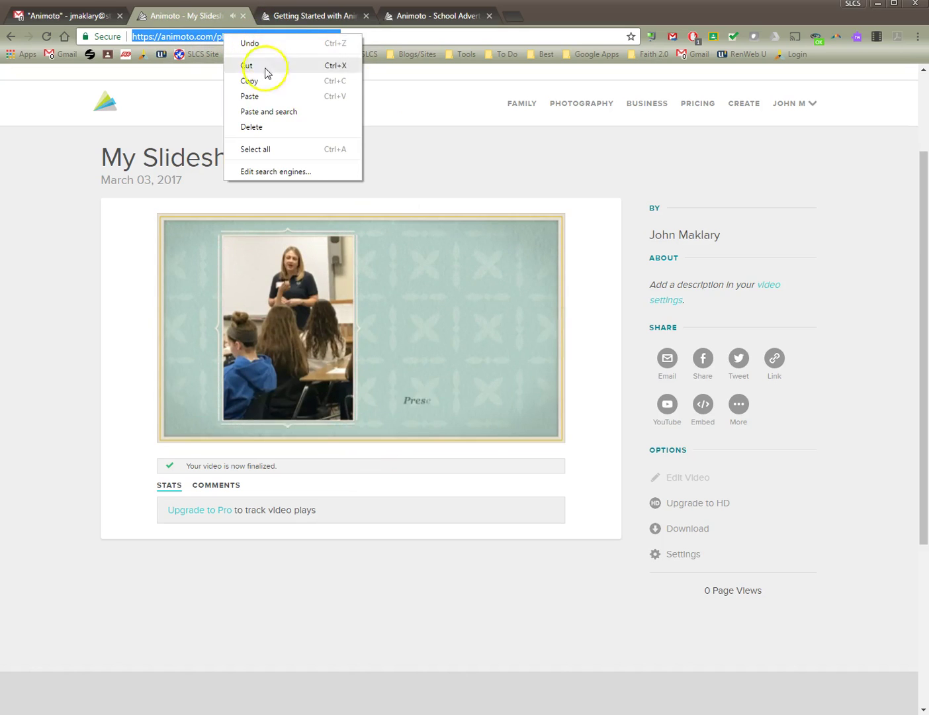
{"action": "left_click", "coordinate": [265, 82]}
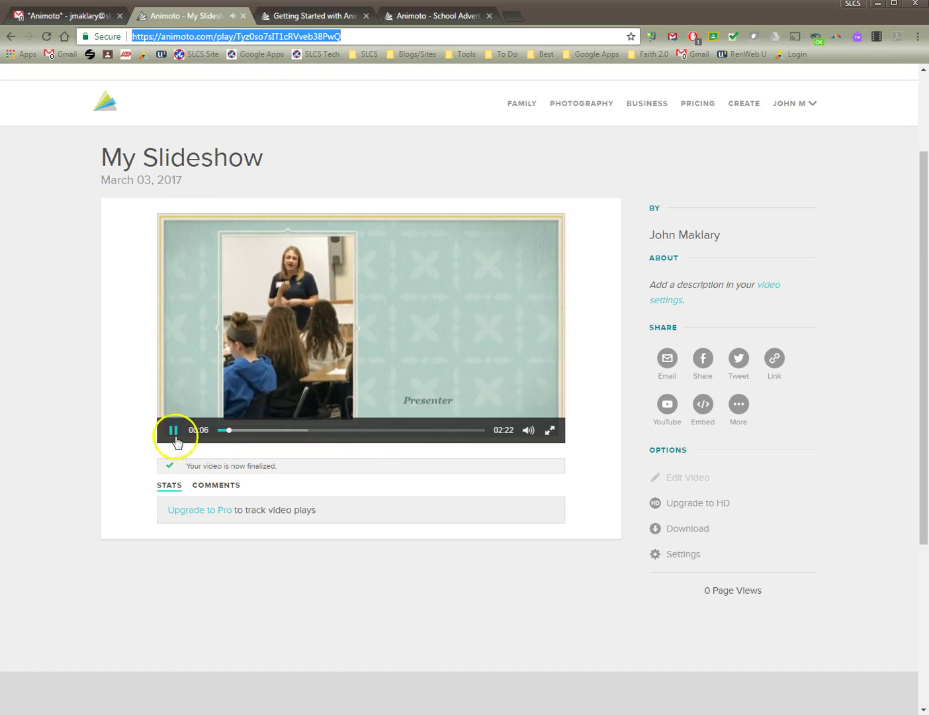